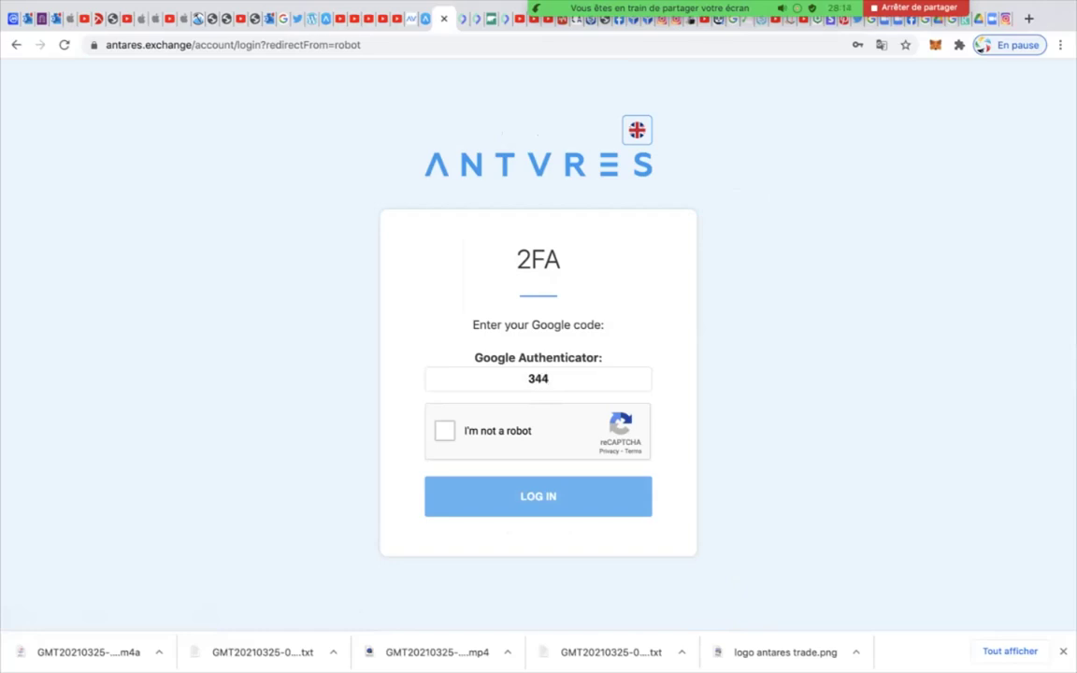
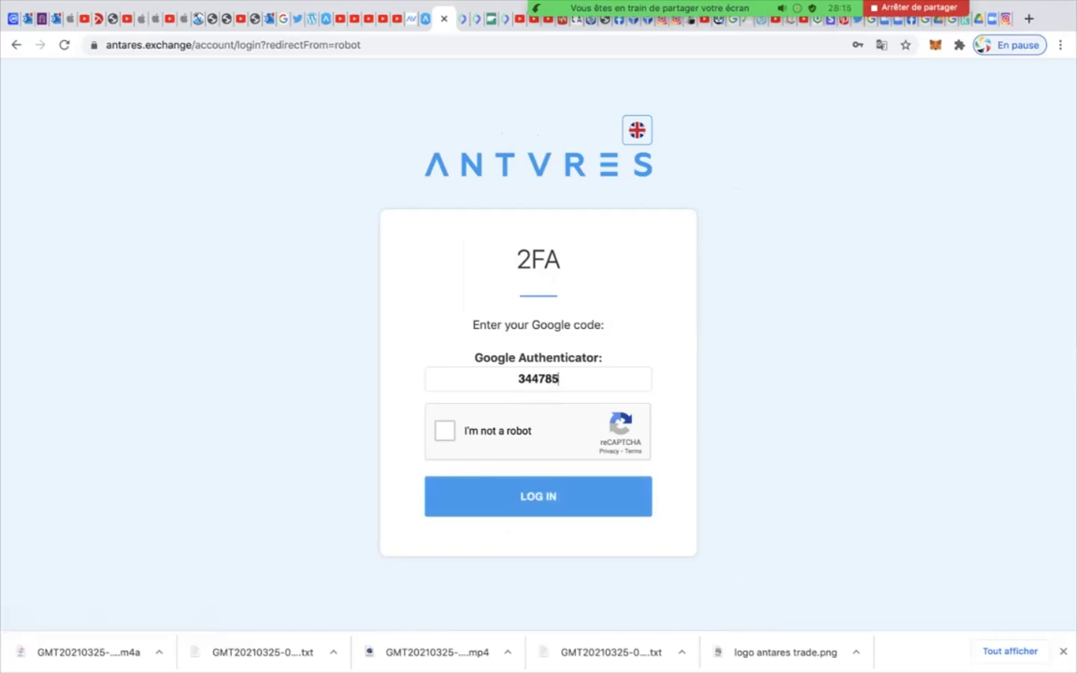
- Enter the Google Authenticator code, tick 'I'm not a robot' and mark the crosswalk tiles
{"action": "left_click", "coordinate": [445, 431]}
{"action": "left_click", "coordinate": [516, 331]}
{"action": "left_click", "coordinate": [612, 331]}
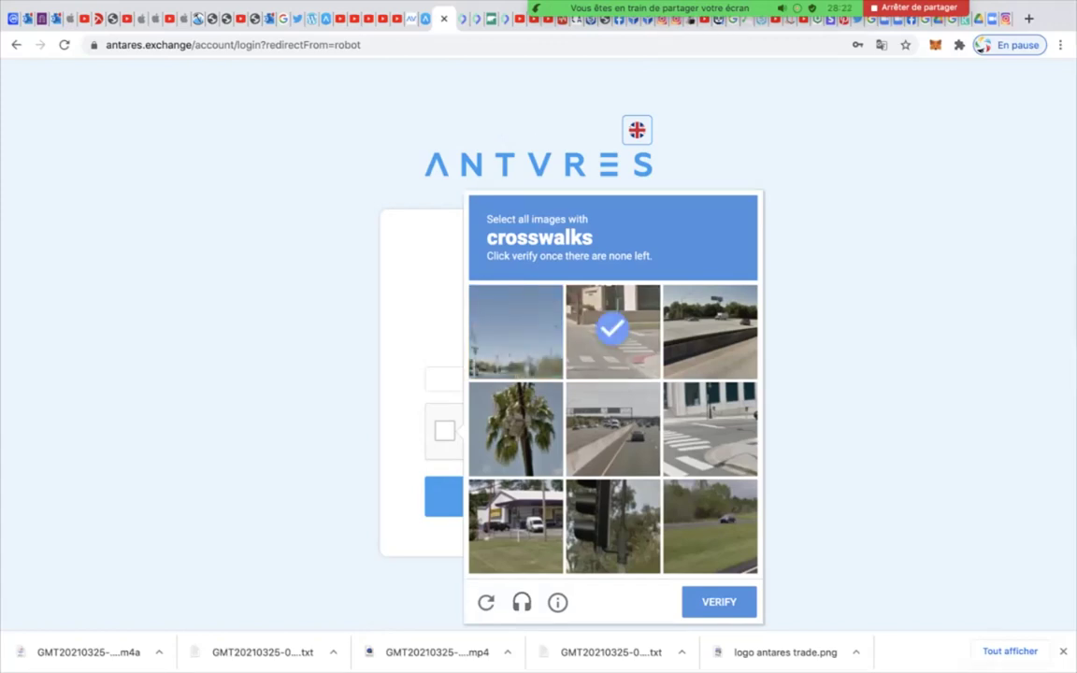
{"action": "left_click", "coordinate": [710, 429]}
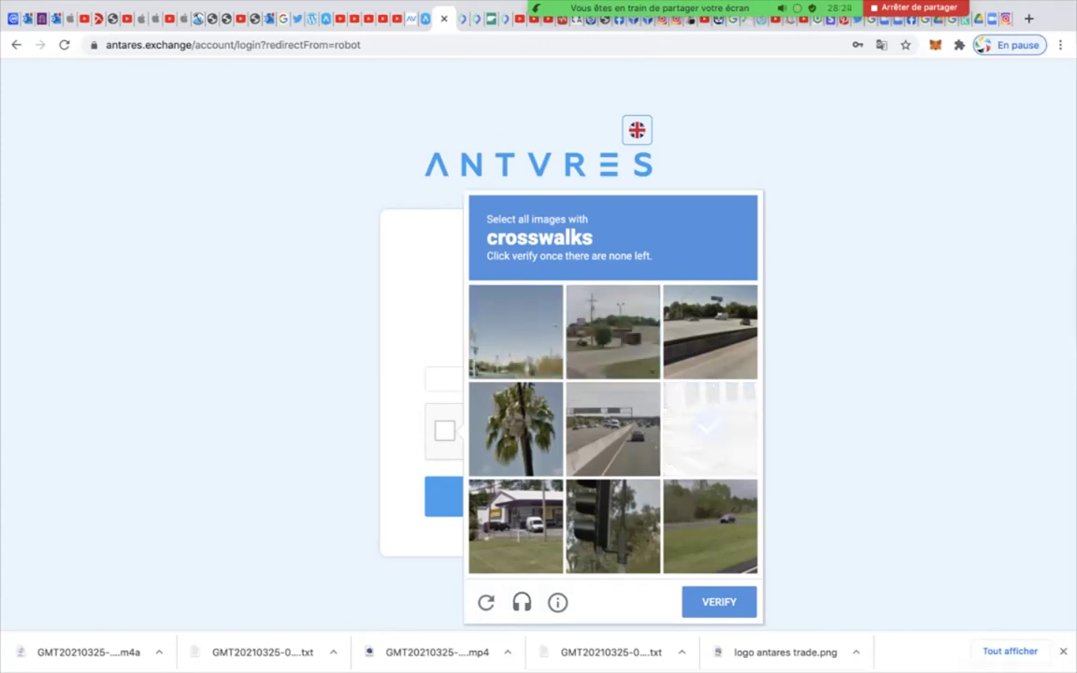
{"action": "left_click", "coordinate": [710, 429]}
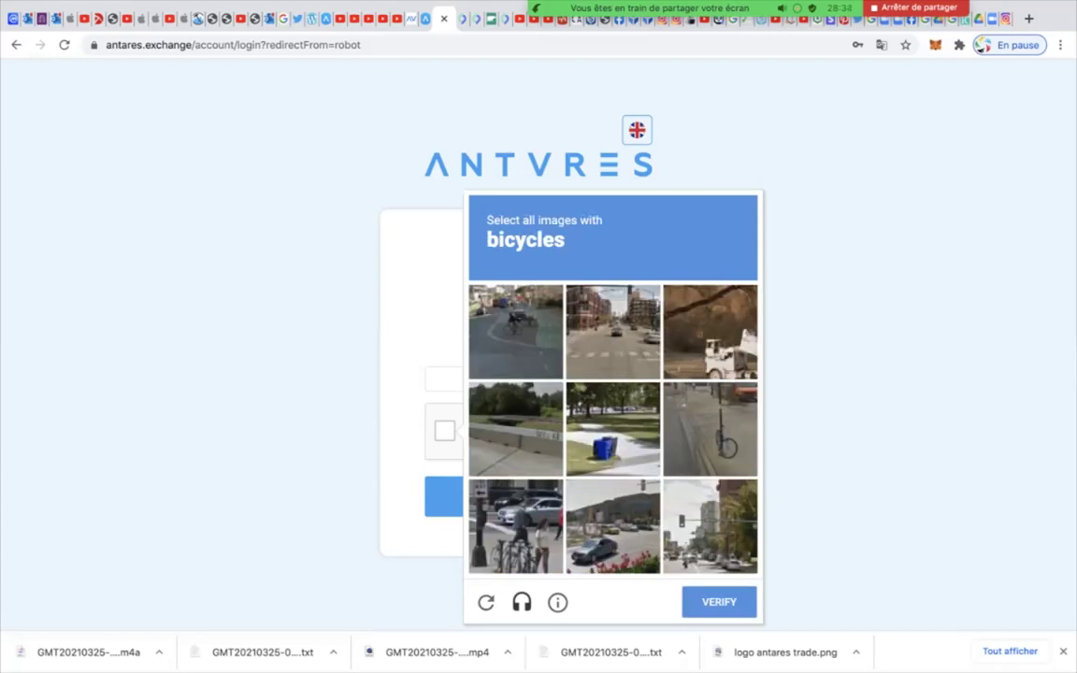
- Mark the bicycle tiles, verify the image challenge and submit the login
{"action": "left_click", "coordinate": [710, 429]}
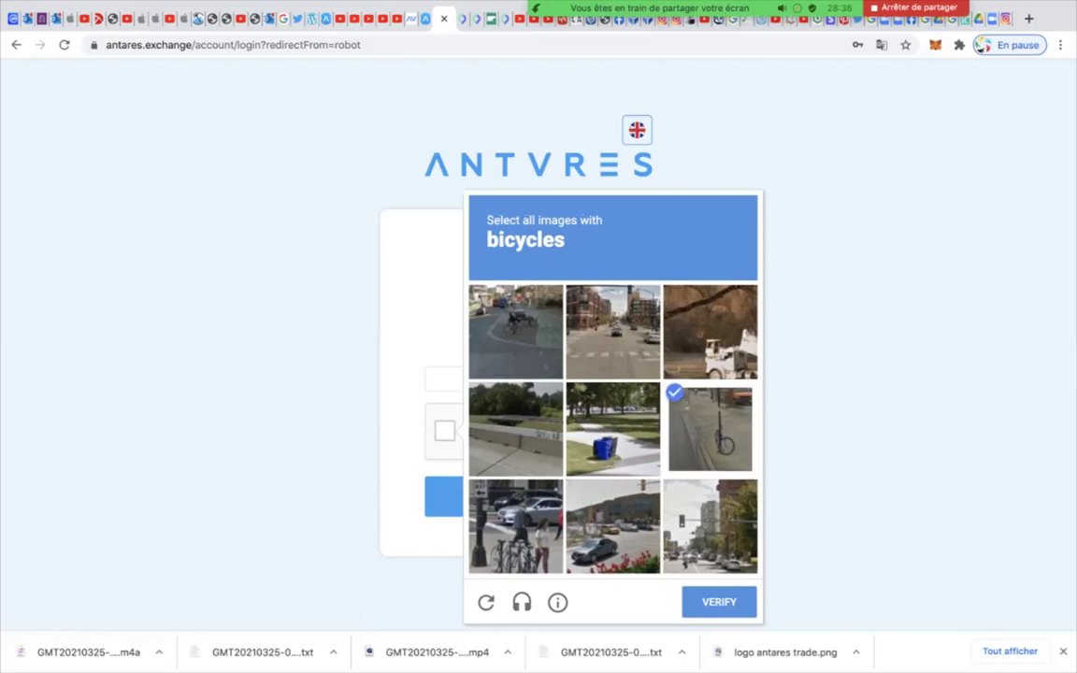
{"action": "left_click", "coordinate": [515, 526]}
{"action": "left_click", "coordinate": [515, 331]}
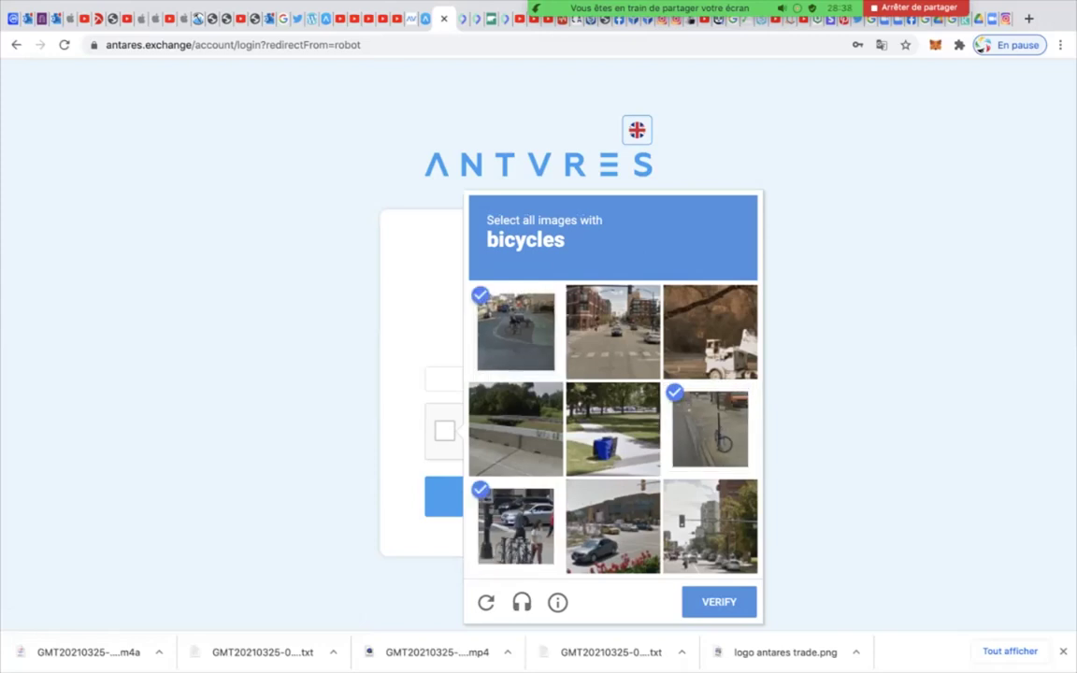
{"action": "left_click", "coordinate": [719, 602]}
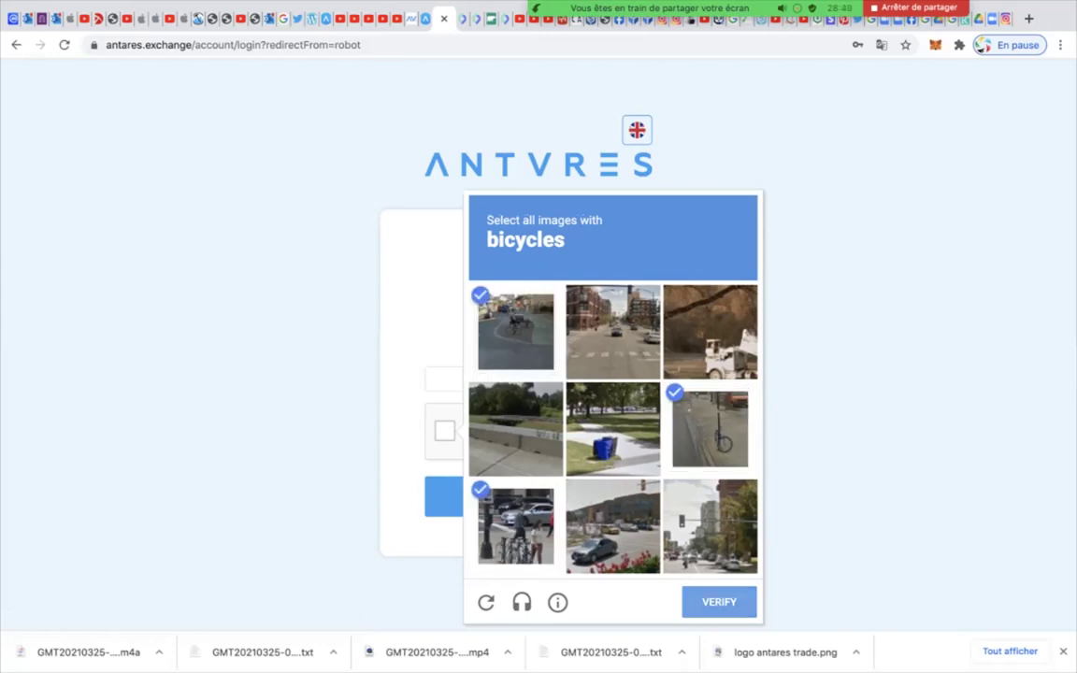
{"action": "key", "text": "Return"}
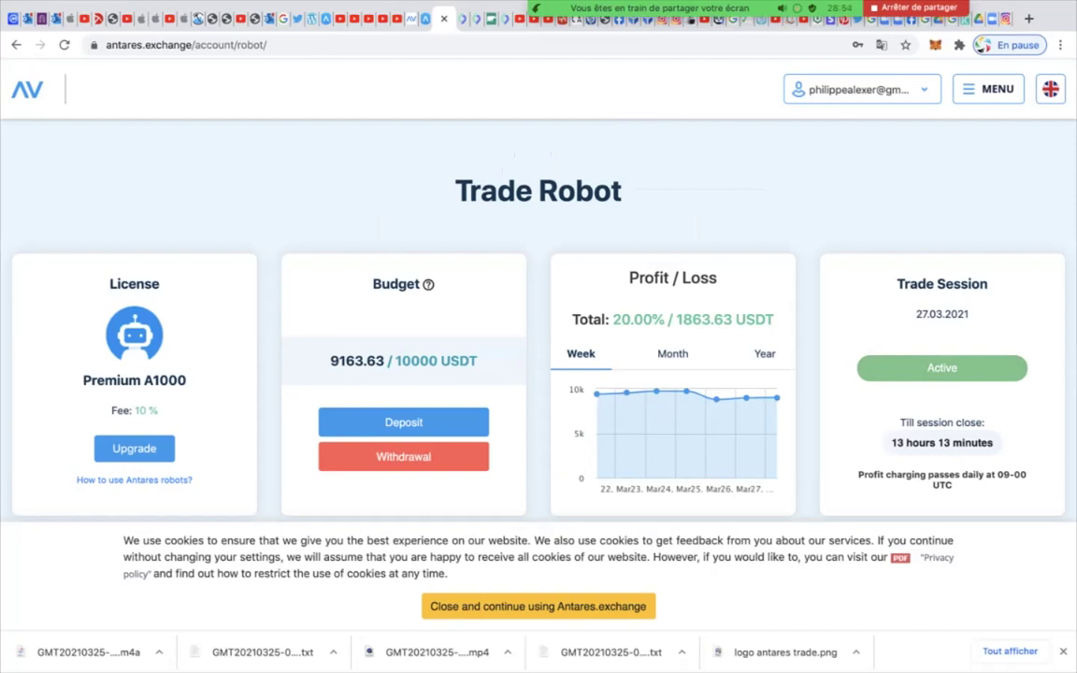
{"action": "mouse_move", "coordinate": [668, 3]}
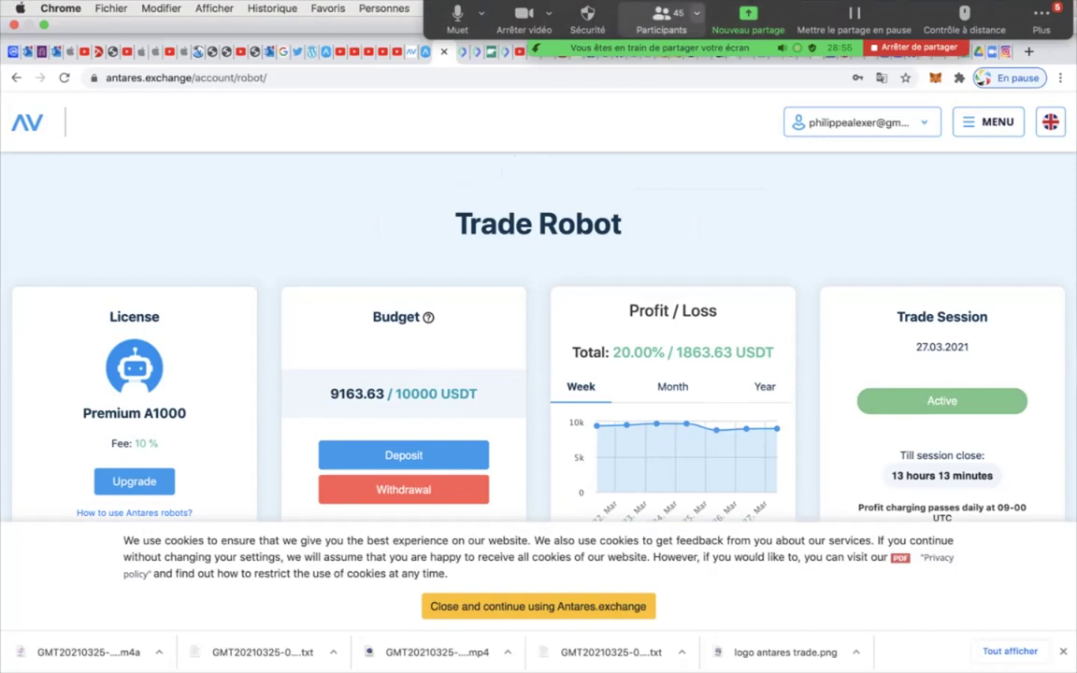
{"action": "left_click", "coordinate": [661, 19]}
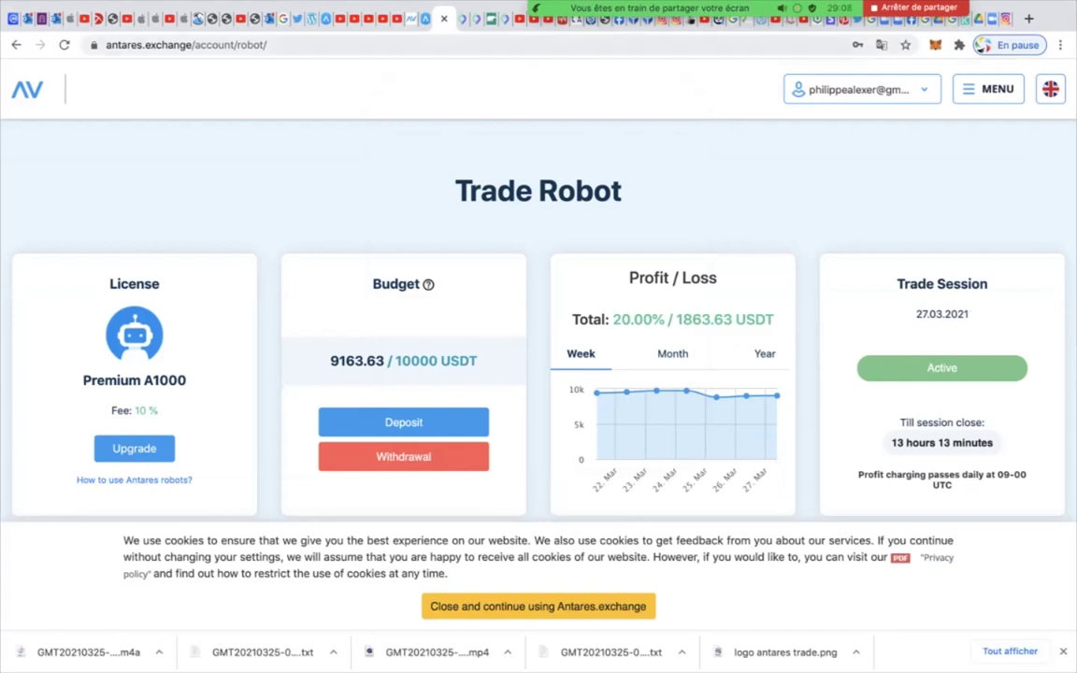
- Switch to the Binar Profit Team page and scroll through it
{"action": "left_click", "coordinate": [413, 19]}
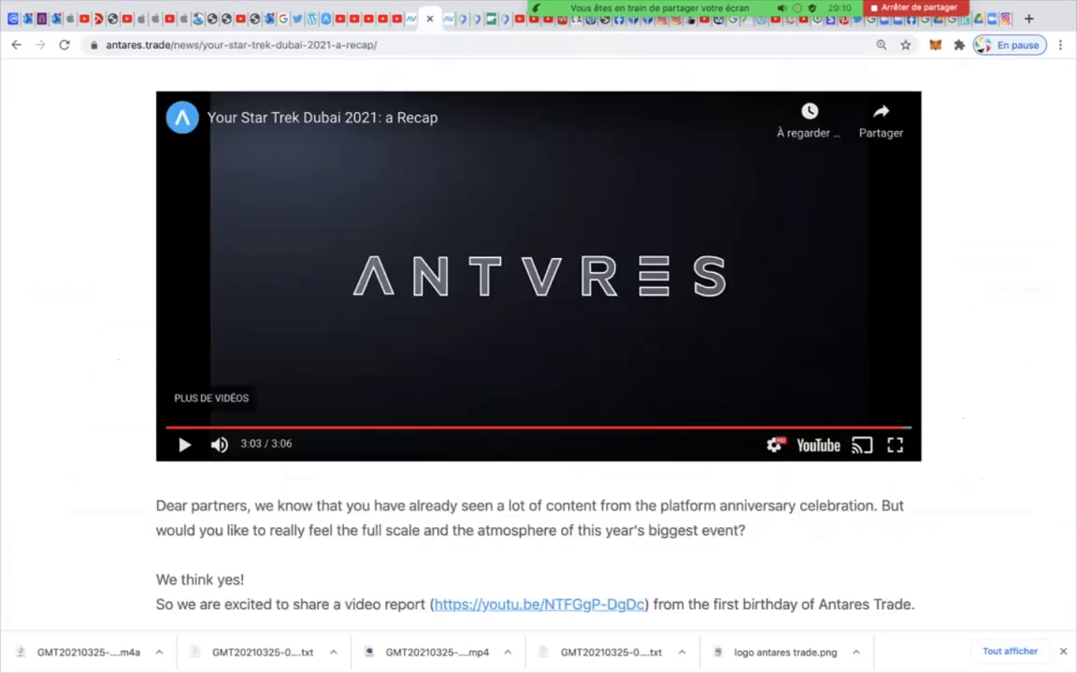
{"action": "left_click", "coordinate": [325, 18]}
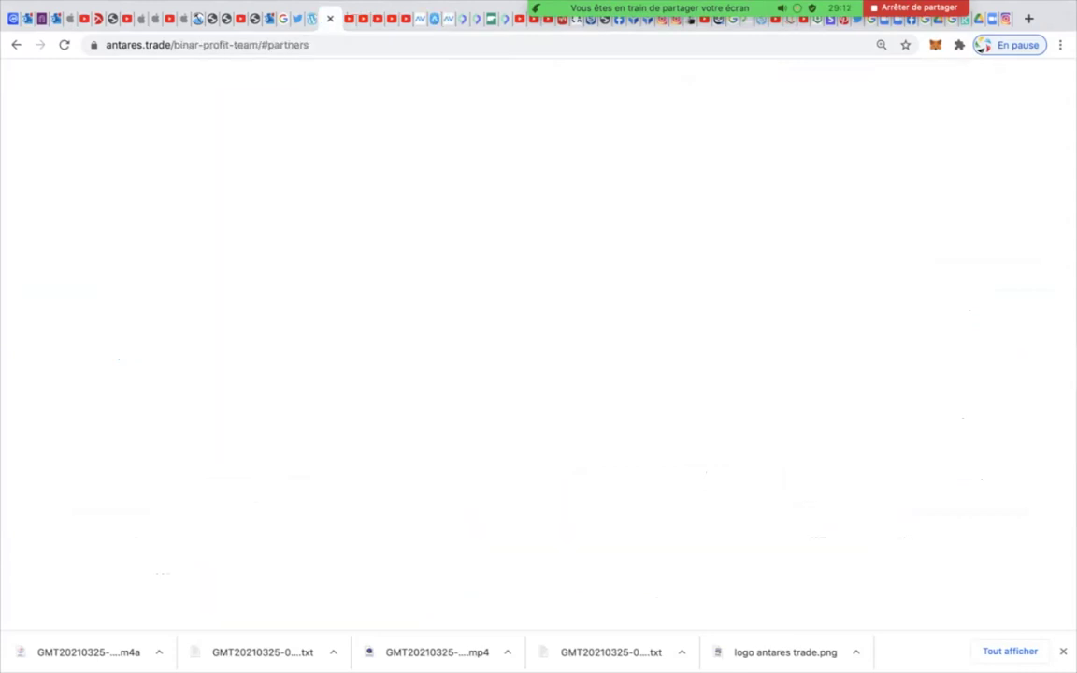
{"action": "scroll", "coordinate": [539, 327], "scroll_direction": "down", "scroll_amount": 11}
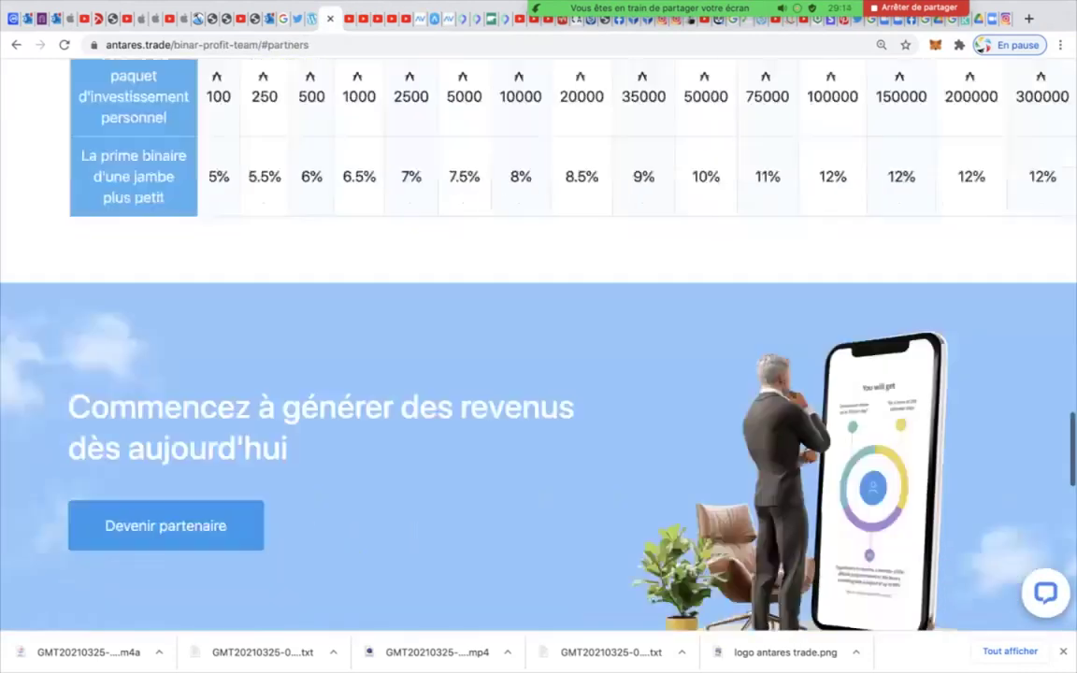
{"action": "scroll", "coordinate": [539, 328], "scroll_direction": "up", "scroll_amount": 7}
{"action": "scroll", "coordinate": [538, 374], "scroll_direction": "up", "scroll_amount": 10}
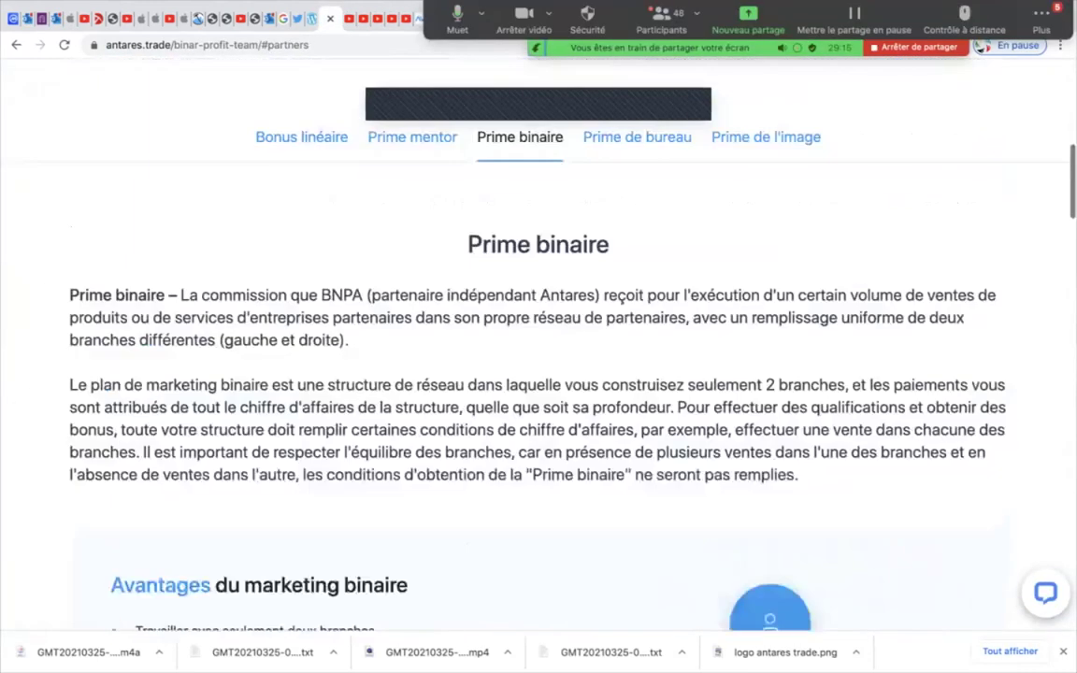
{"action": "scroll", "coordinate": [538, 374], "scroll_direction": "up", "scroll_amount": 8}
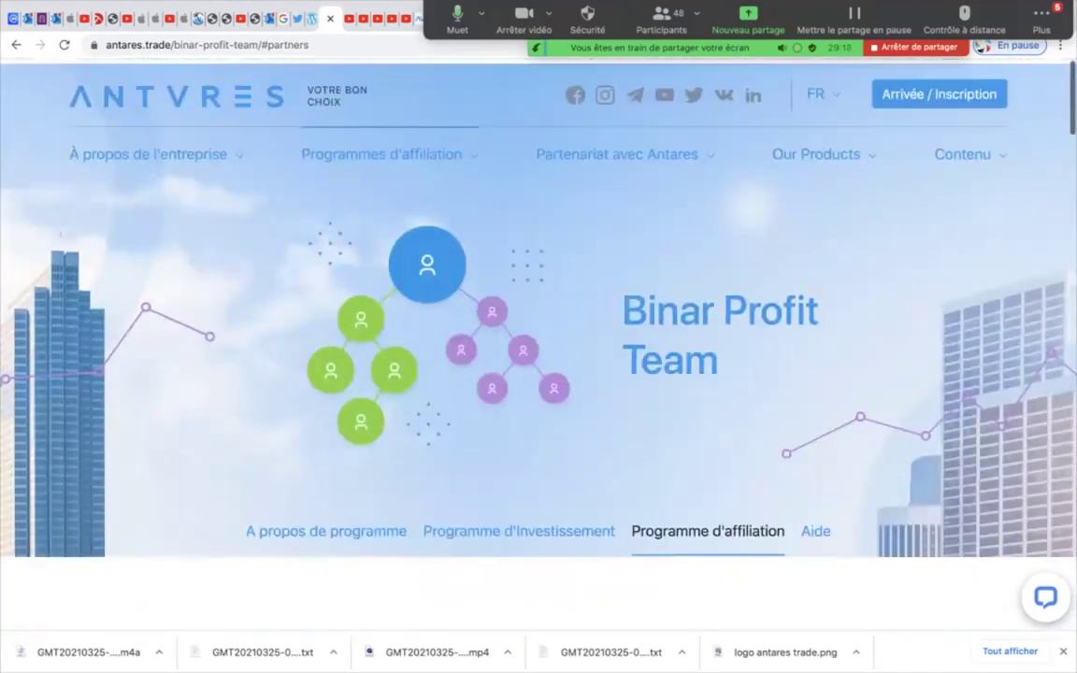
- Go to Robot Profit Team via Programmes d'affiliation and show its Programme d'Investissement section
{"action": "mouse_move", "coordinate": [382, 149]}
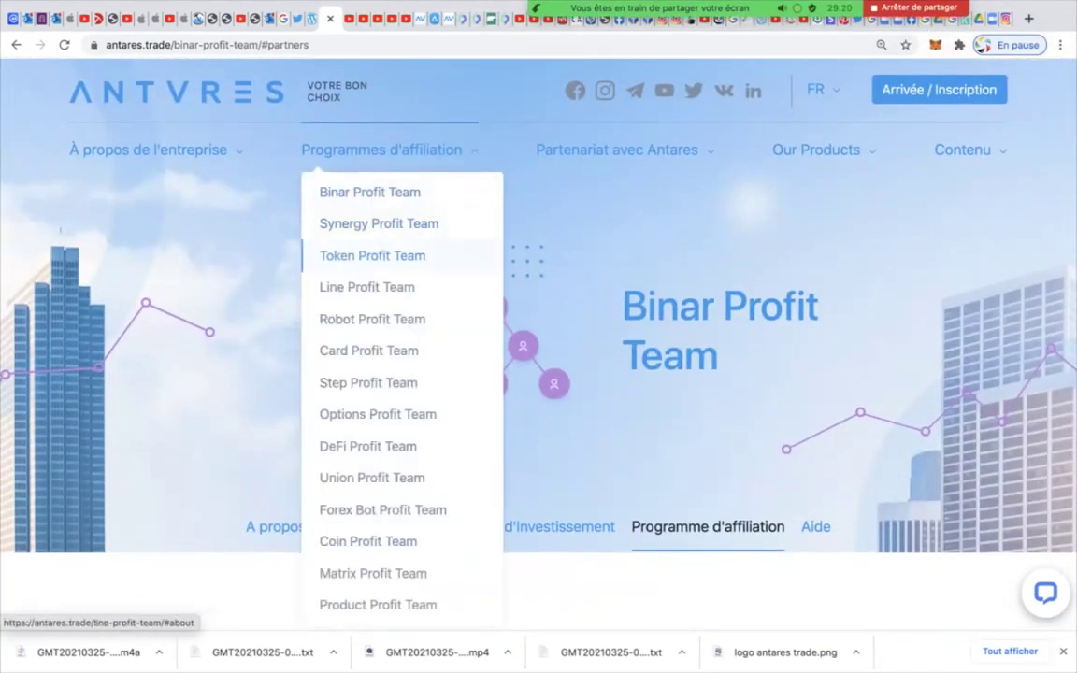
{"action": "left_click", "coordinate": [372, 319]}
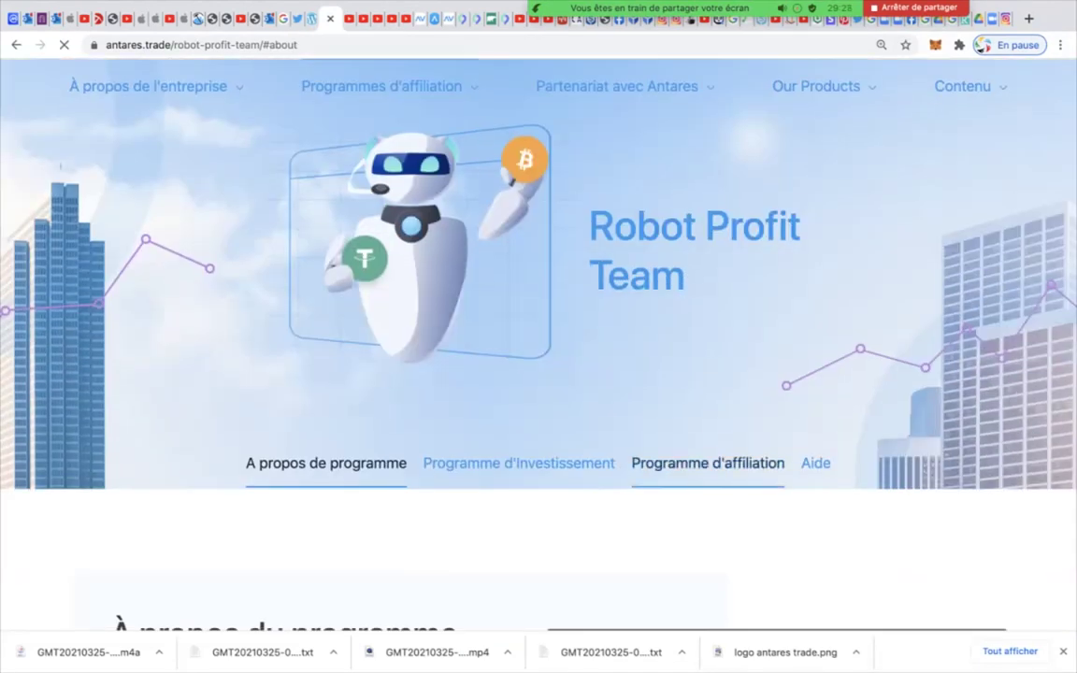
{"action": "left_click", "coordinate": [707, 463]}
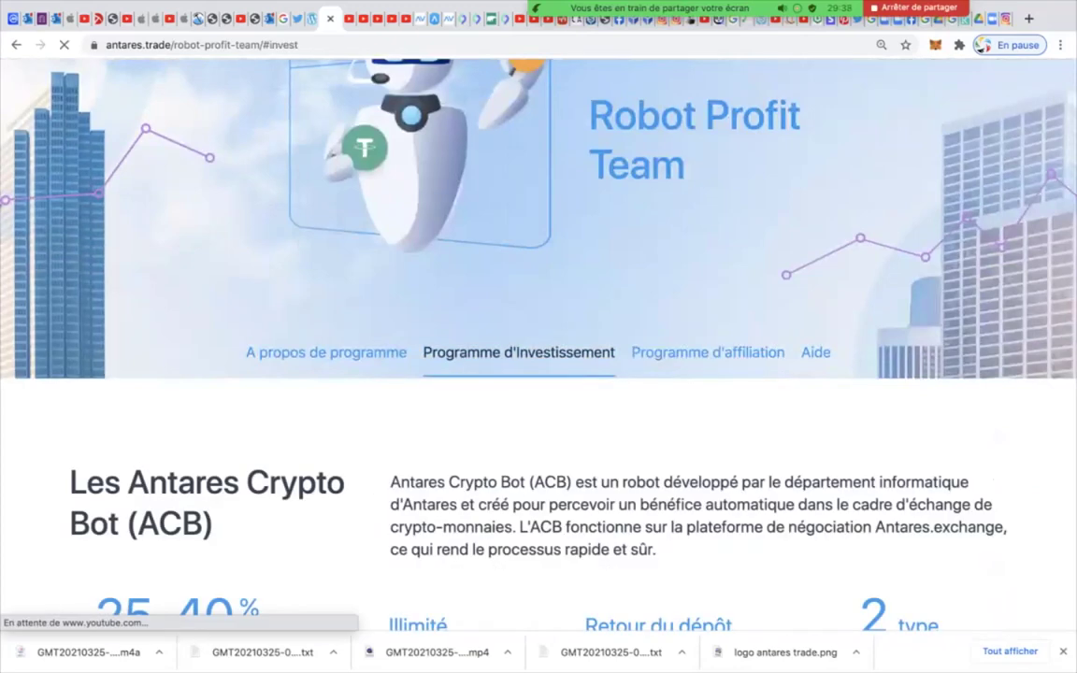
- Review the licence cards down to Emperor, then highlight the Premium licence's ₳1 000 price
{"action": "scroll", "coordinate": [537, 327], "scroll_direction": "down", "scroll_amount": 2}
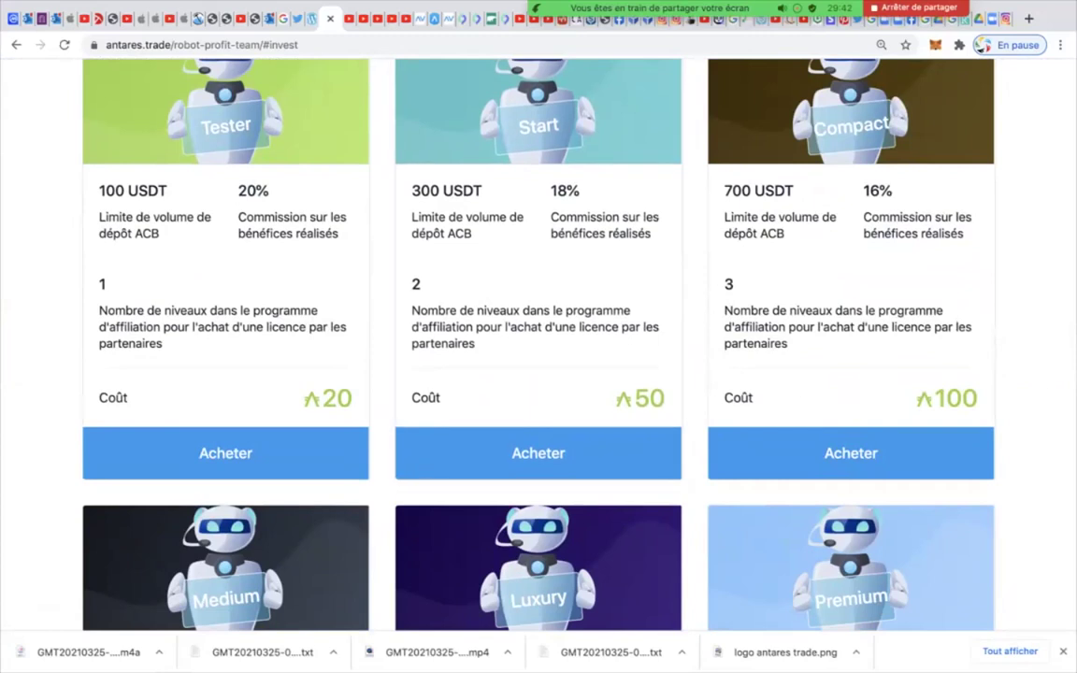
{"action": "scroll", "coordinate": [537, 374], "scroll_direction": "down", "scroll_amount": 4}
{"action": "scroll", "coordinate": [538, 374], "scroll_direction": "down", "scroll_amount": 4}
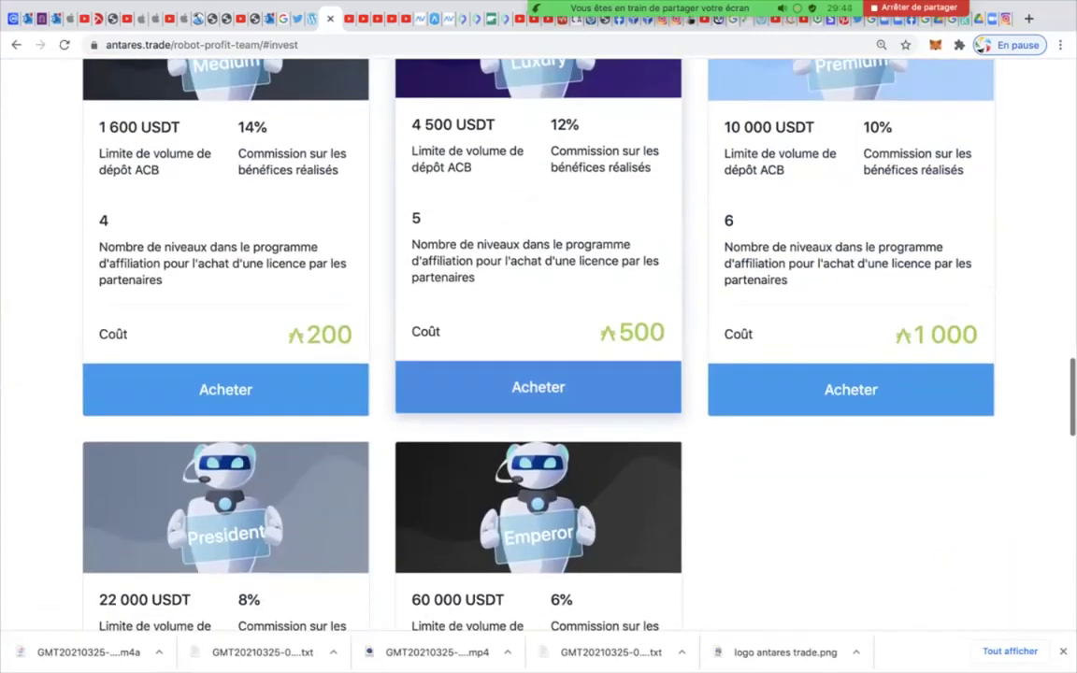
{"action": "scroll", "coordinate": [537, 374], "scroll_direction": "down", "scroll_amount": 2}
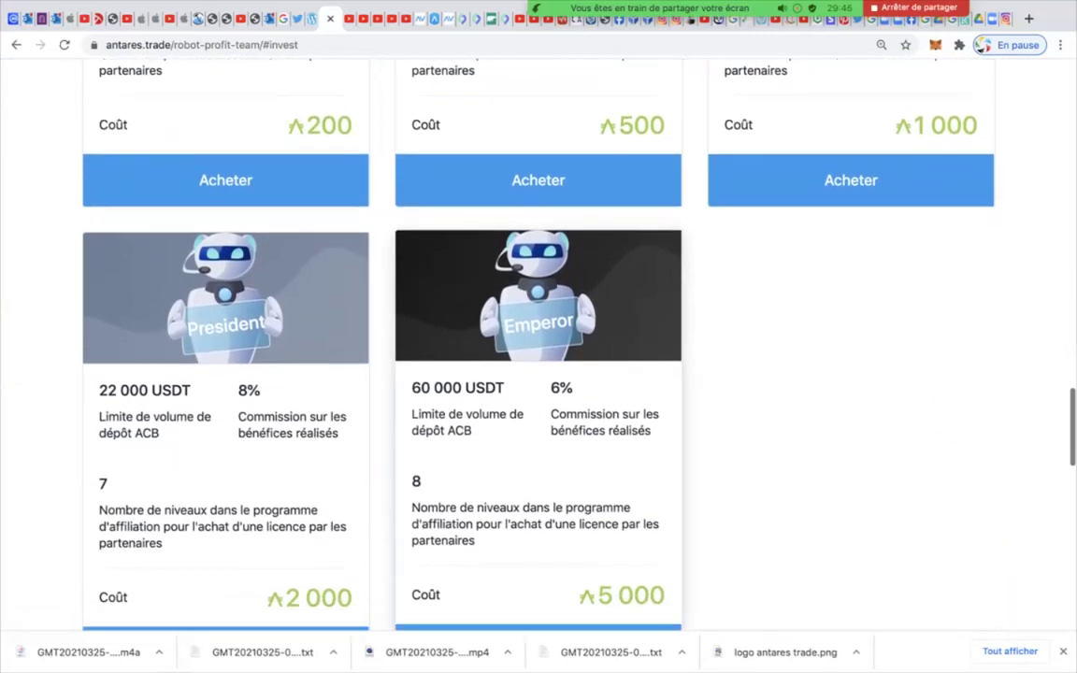
{"action": "scroll", "coordinate": [537, 374], "scroll_direction": "up", "scroll_amount": 5}
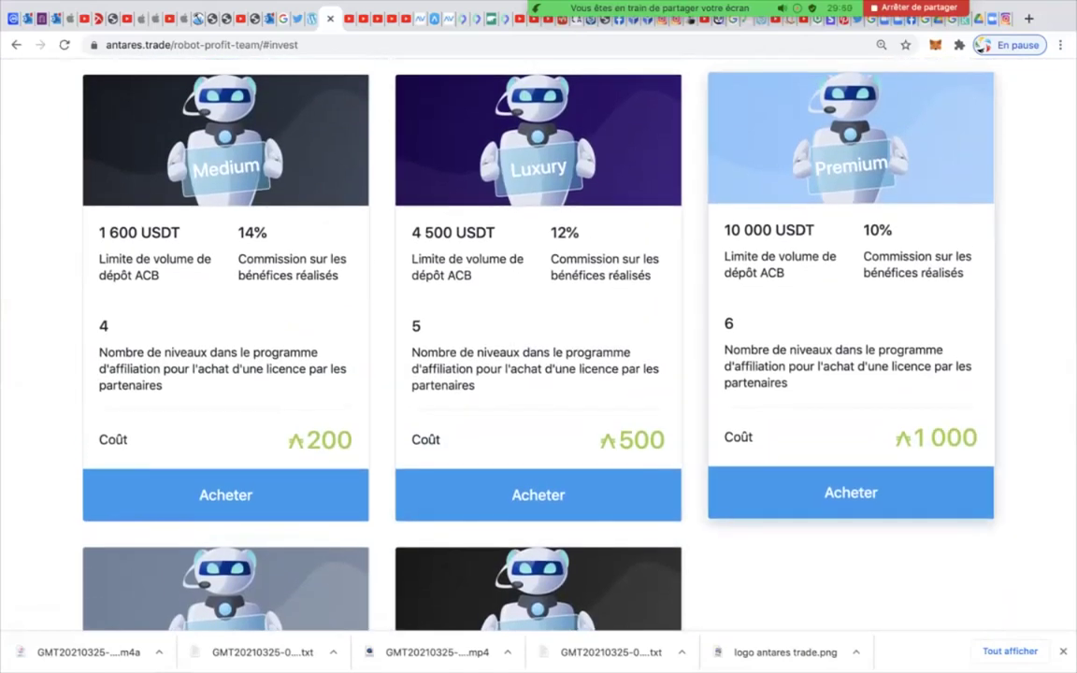
{"action": "left_click_drag", "start_coordinate": [895, 437], "coordinate": [978, 438]}
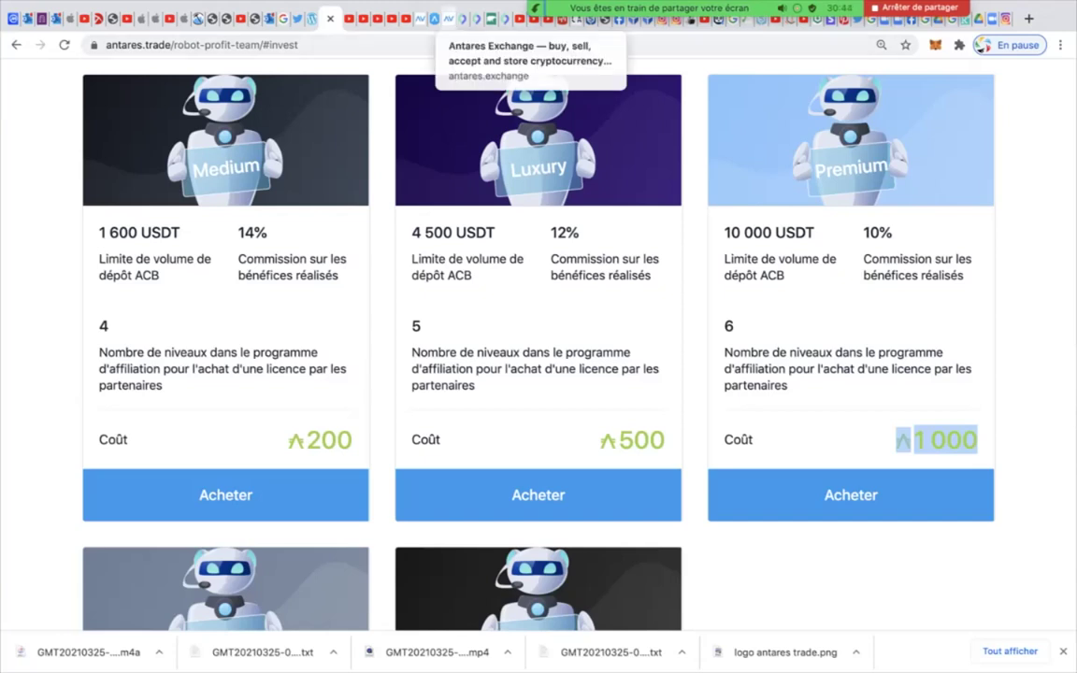
- Return to the Antares Exchange Trade History and highlight the 27.03 and 25.03 (211.31 USDT) results
{"action": "left_click", "coordinate": [428, 18]}
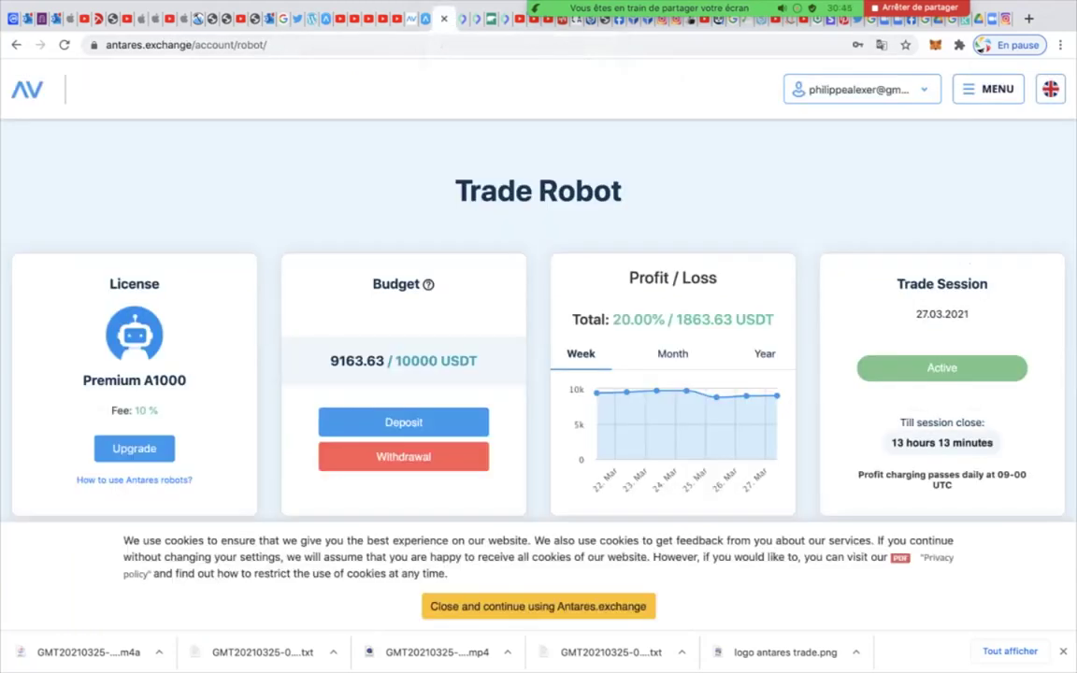
{"action": "scroll", "coordinate": [539, 318], "scroll_direction": "down", "scroll_amount": 6}
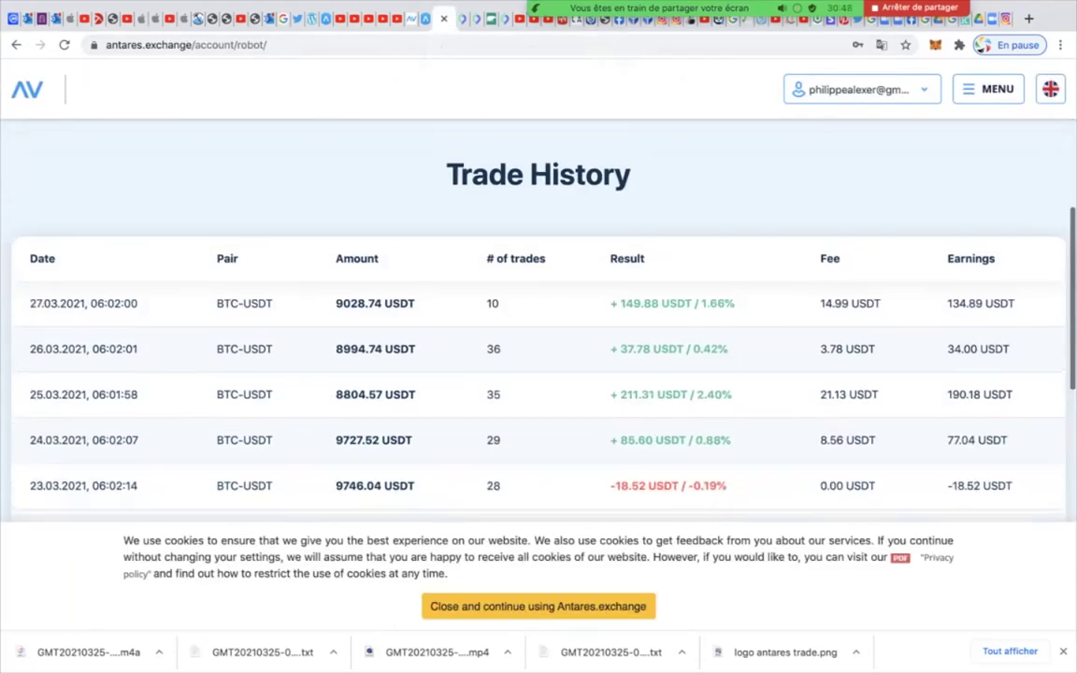
{"action": "scroll", "coordinate": [539, 318], "scroll_direction": "up", "scroll_amount": 1}
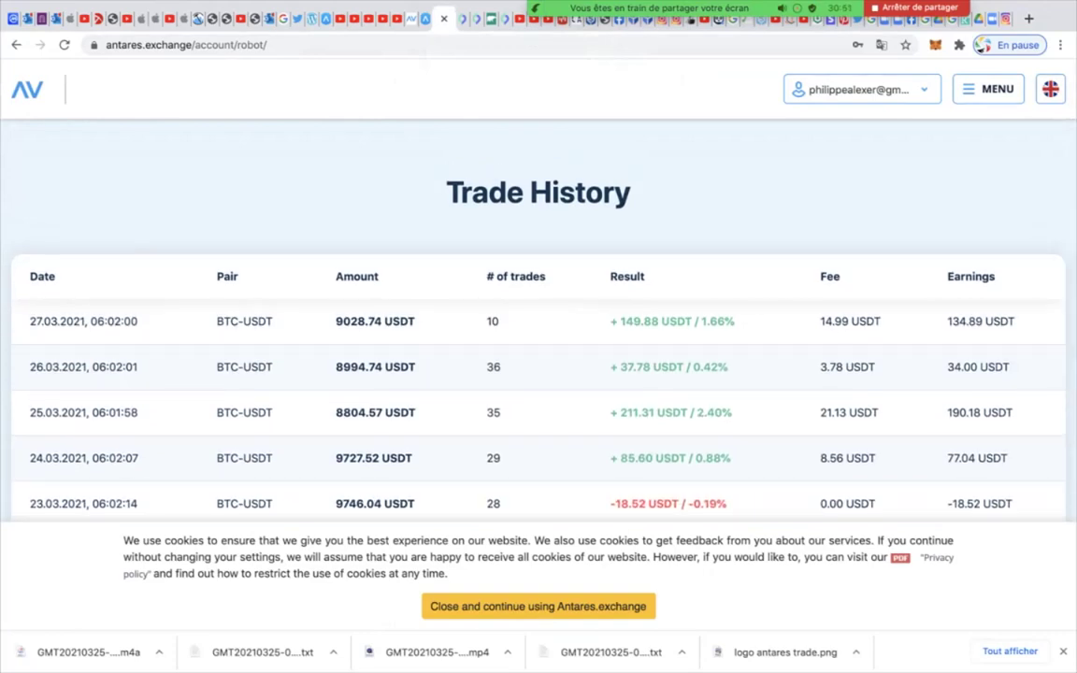
{"action": "left_click_drag", "start_coordinate": [621, 321], "coordinate": [642, 320]}
{"action": "left_click", "coordinate": [623, 367]}
{"action": "left_click_drag", "start_coordinate": [621, 412], "coordinate": [655, 413]}
{"action": "left_click_drag", "start_coordinate": [621, 458], "coordinate": [636, 458]}
- Highlight the 228.96, 143.98 and 108.03 USDT results, then show the next page of trades
{"action": "scroll", "coordinate": [636, 458], "scroll_direction": "down", "scroll_amount": 1}
{"action": "scroll", "coordinate": [538, 355], "scroll_direction": "down", "scroll_amount": 1}
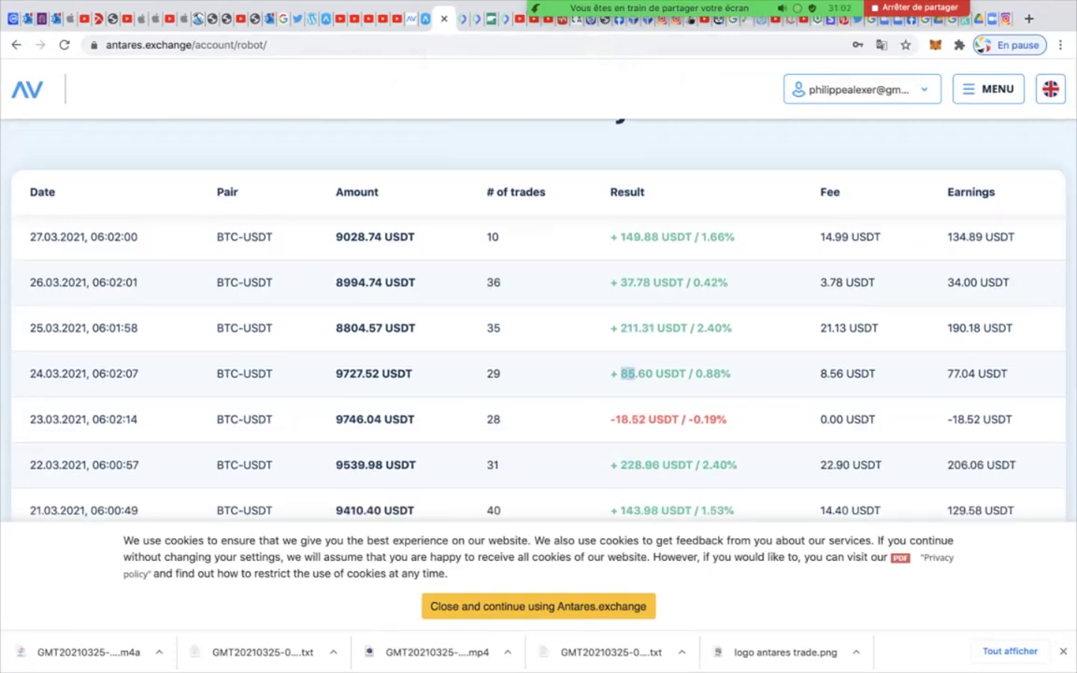
{"action": "left_click_drag", "start_coordinate": [615, 419], "coordinate": [654, 419]}
{"action": "scroll", "coordinate": [655, 419], "scroll_direction": "down", "scroll_amount": 2}
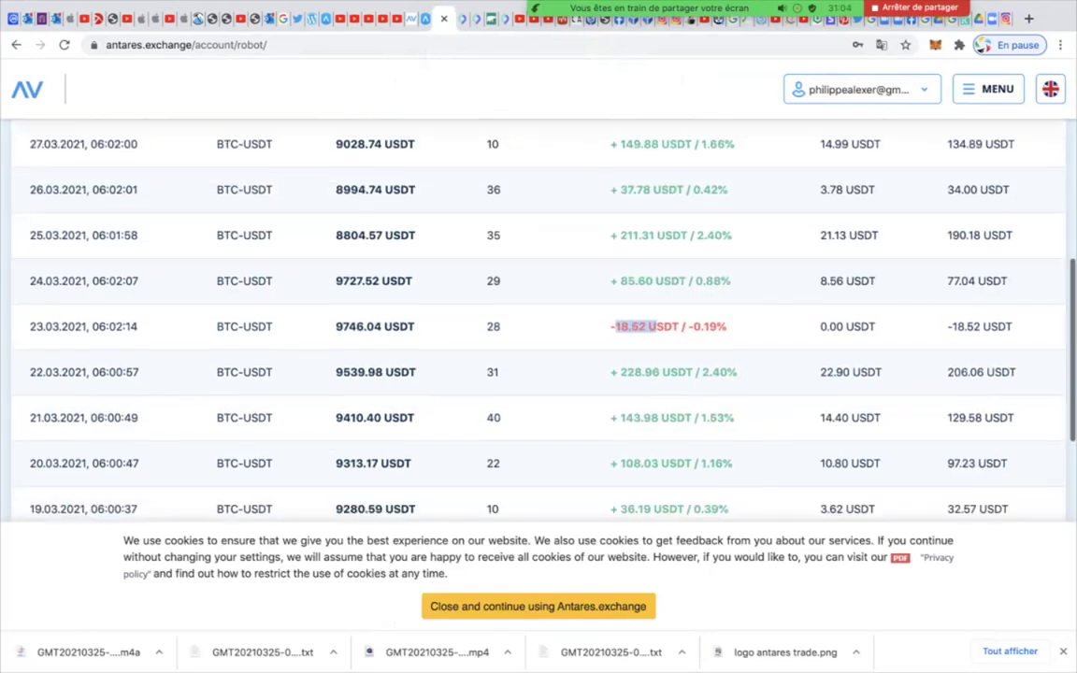
{"action": "left_click_drag", "start_coordinate": [620, 360], "coordinate": [644, 360]}
{"action": "left_click_drag", "start_coordinate": [620, 406], "coordinate": [644, 406]}
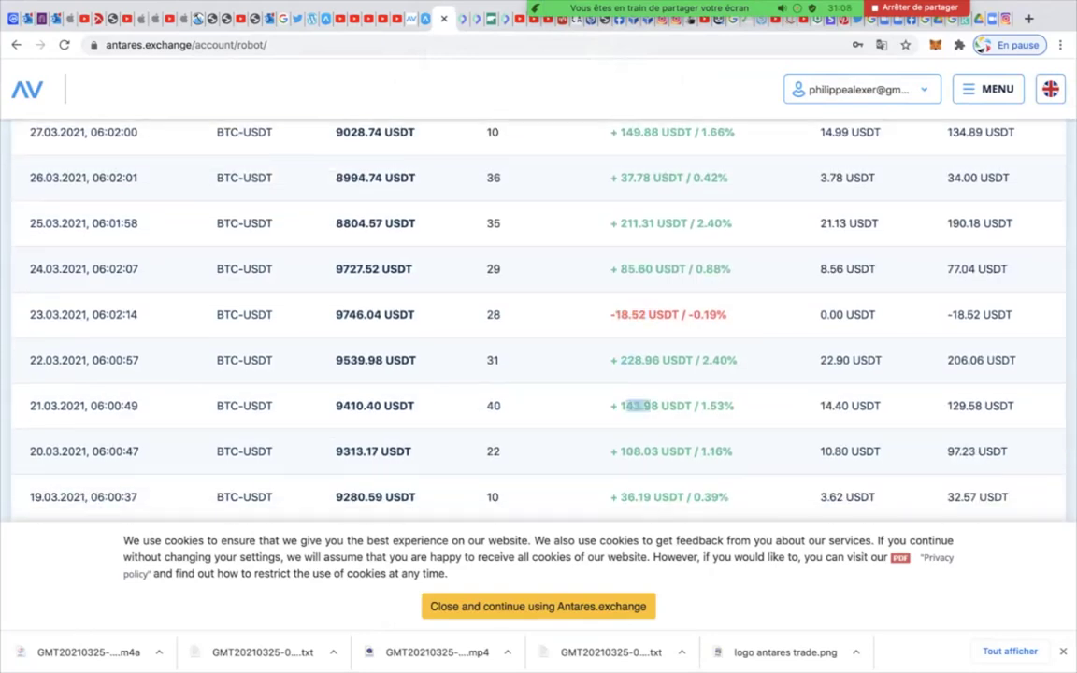
{"action": "left_click_drag", "start_coordinate": [620, 452], "coordinate": [645, 452]}
{"action": "scroll", "coordinate": [539, 318], "scroll_direction": "down", "scroll_amount": 2}
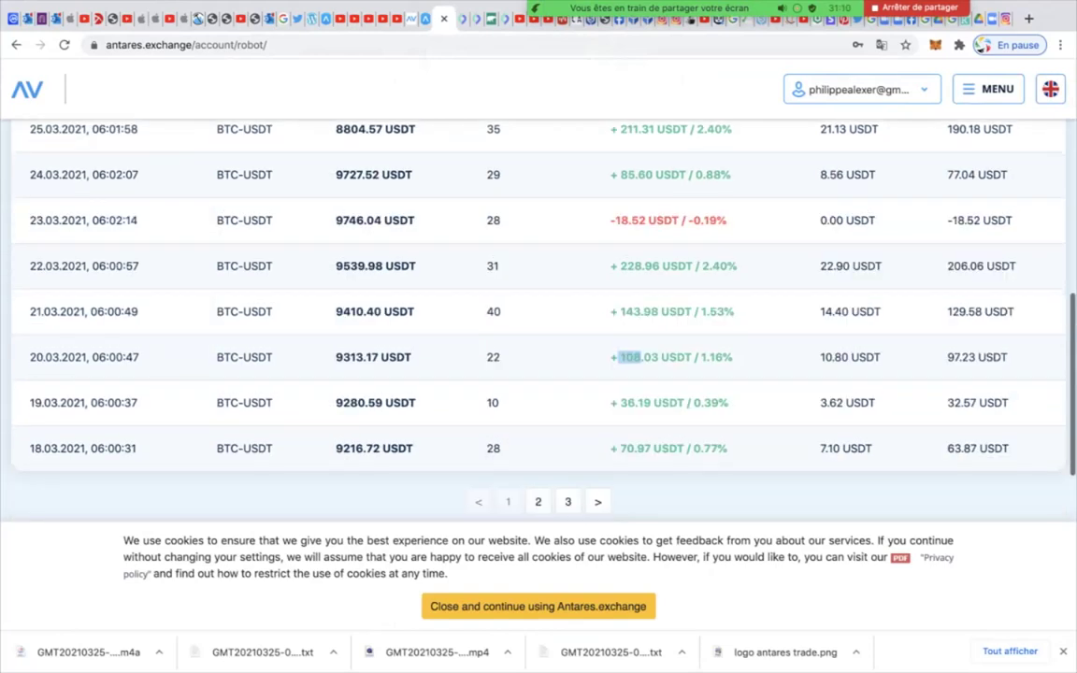
{"action": "left_click", "coordinate": [568, 492]}
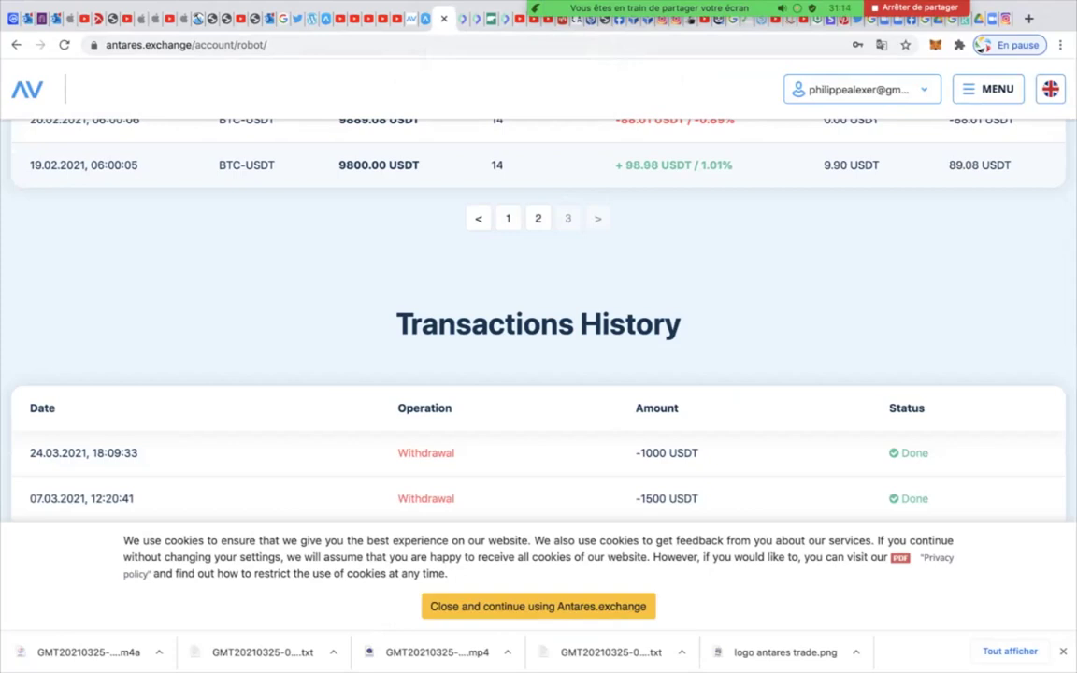
{"action": "left_click_drag", "start_coordinate": [634, 452], "coordinate": [697, 452]}
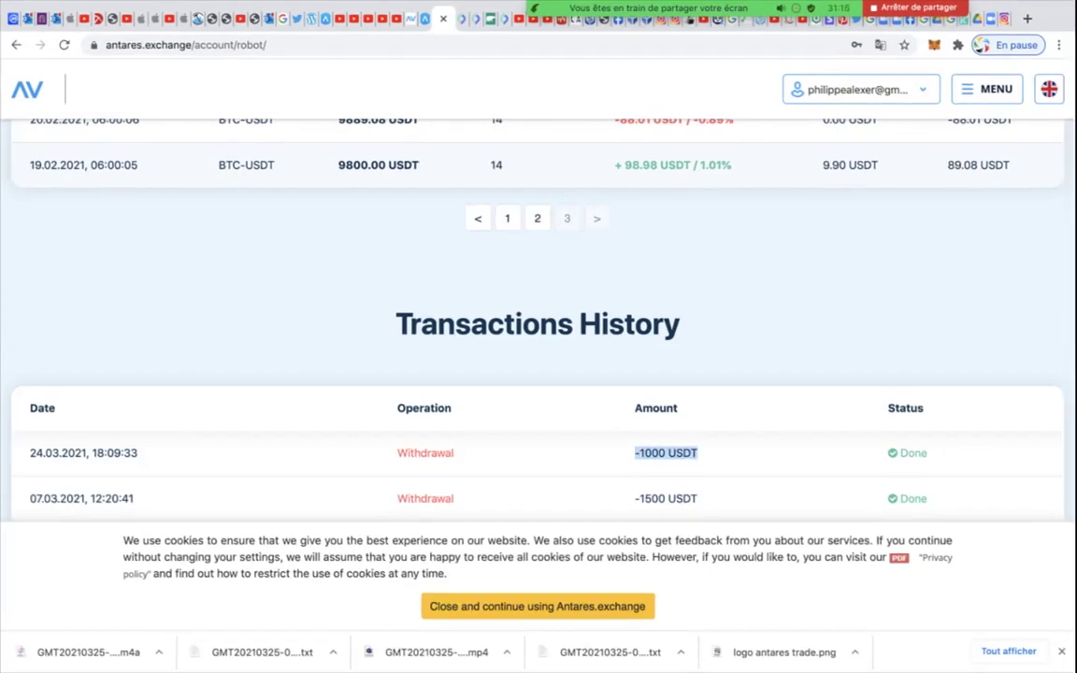
{"action": "left_click_drag", "start_coordinate": [634, 498], "coordinate": [697, 499]}
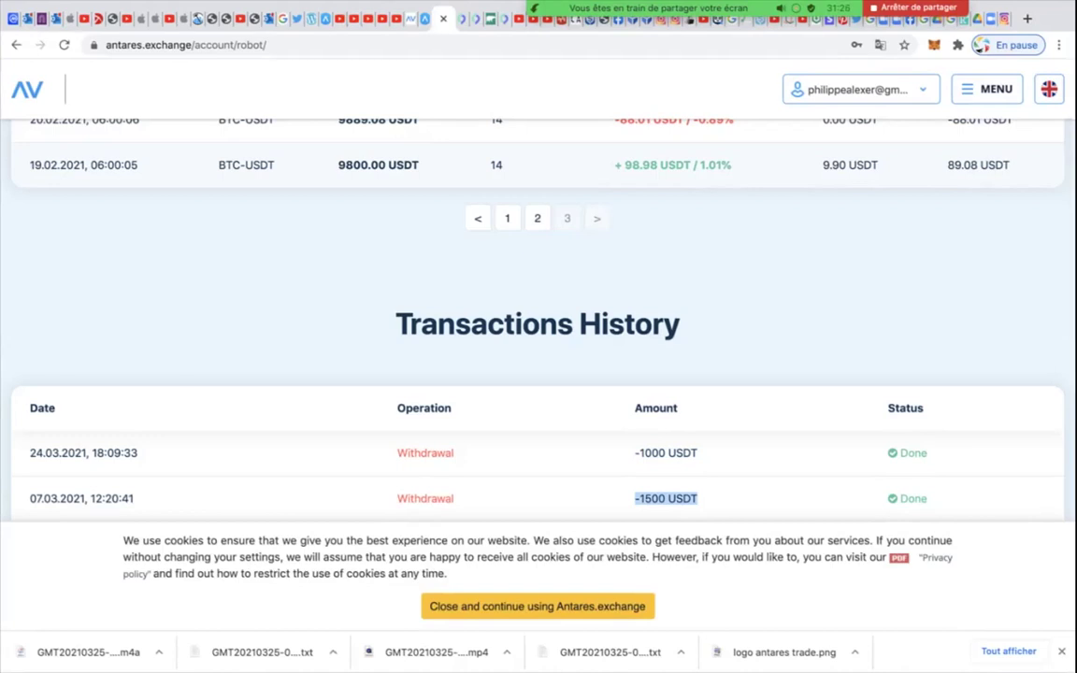
{"action": "scroll", "coordinate": [539, 309], "scroll_direction": "up", "scroll_amount": 2}
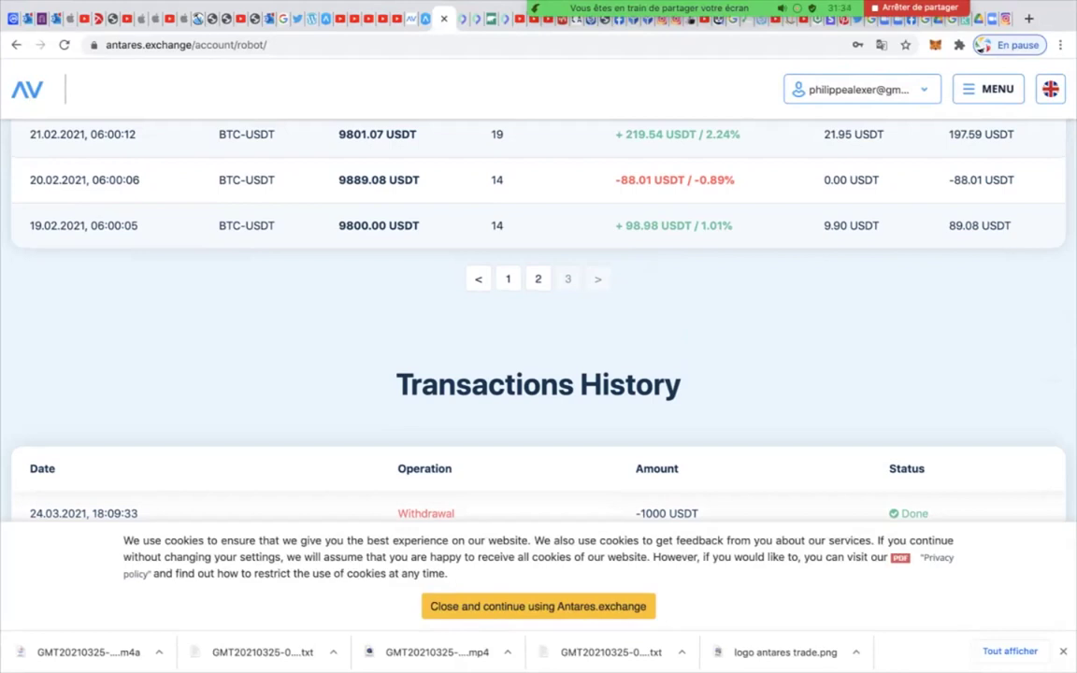
{"action": "scroll", "coordinate": [539, 299], "scroll_direction": "up", "scroll_amount": 1}
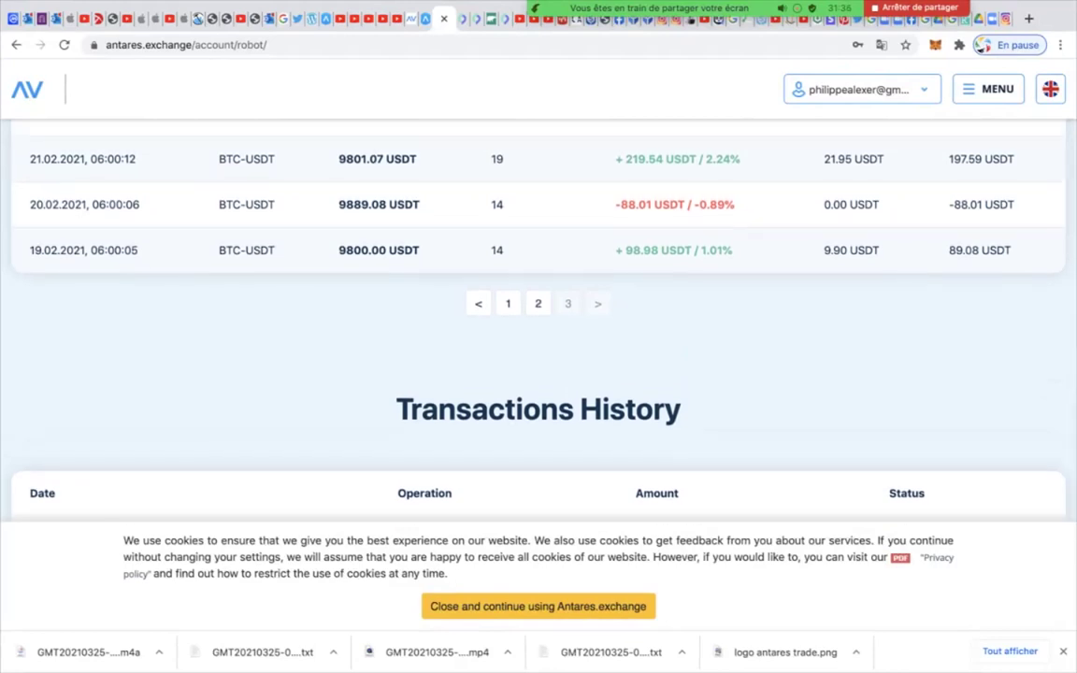
{"action": "left_click", "coordinate": [538, 303]}
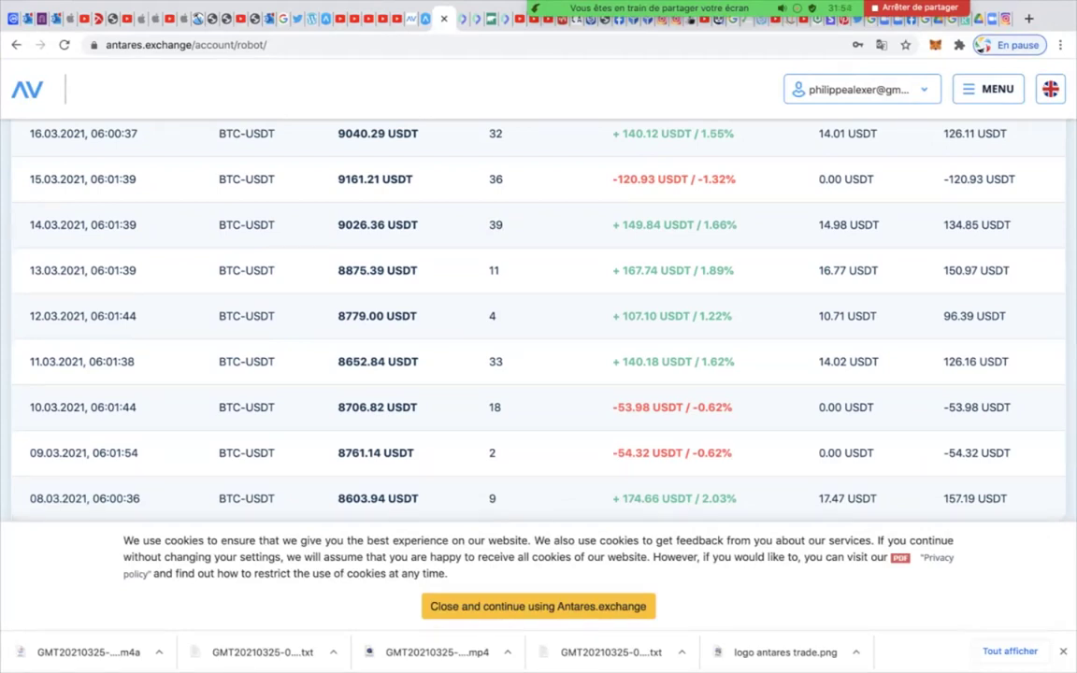
{"action": "scroll", "coordinate": [538, 309], "scroll_direction": "up", "scroll_amount": 3}
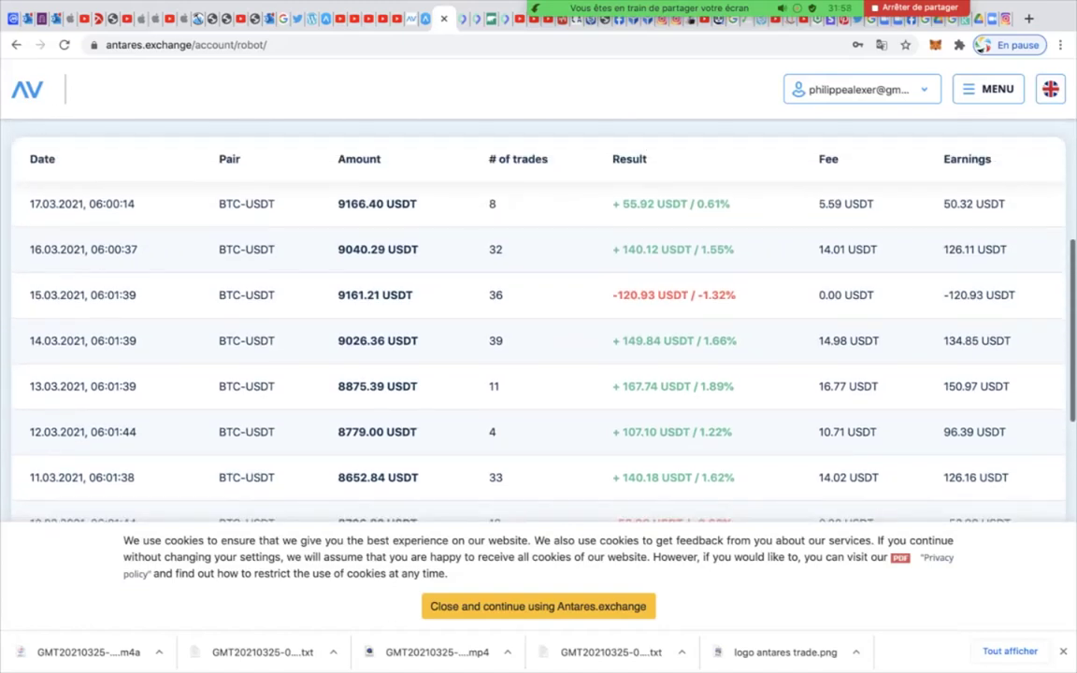
{"action": "scroll", "coordinate": [538, 309], "scroll_direction": "up", "scroll_amount": 2}
{"action": "scroll", "coordinate": [538, 309], "scroll_direction": "down", "scroll_amount": 4}
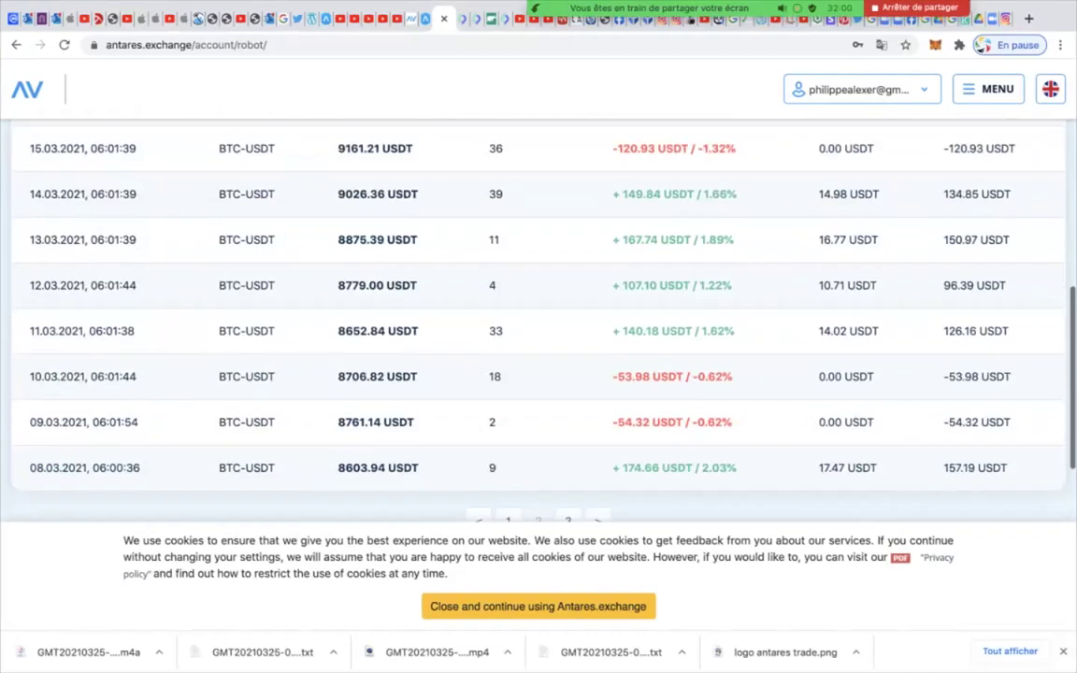
{"action": "scroll", "coordinate": [538, 309], "scroll_direction": "down", "scroll_amount": 2}
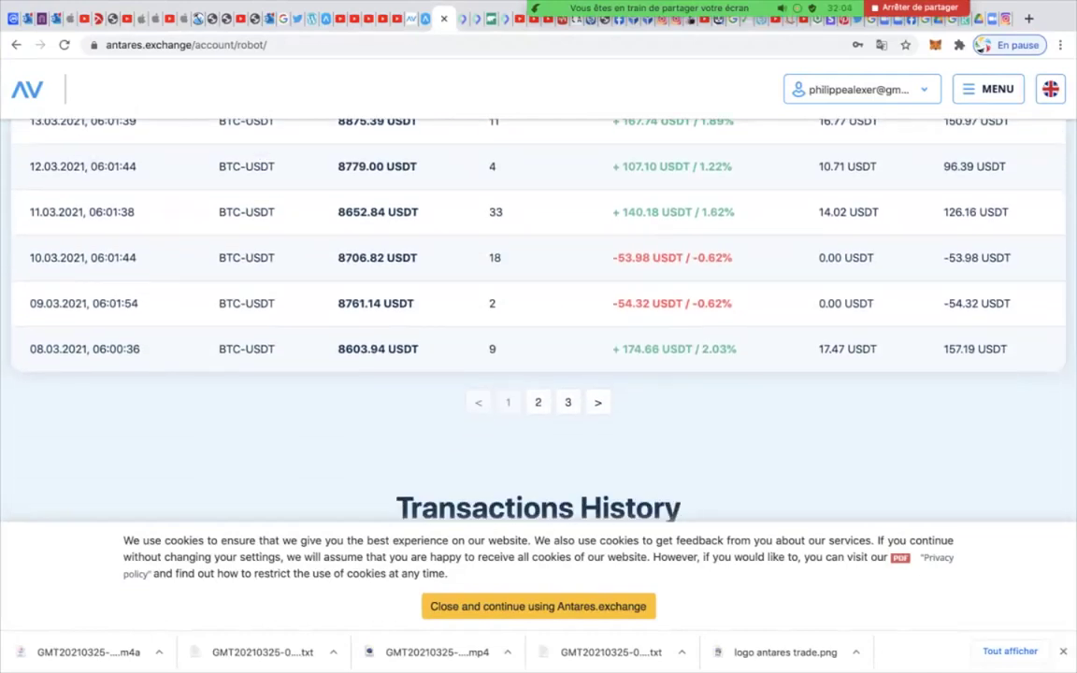
{"action": "left_click", "coordinate": [420, 19]}
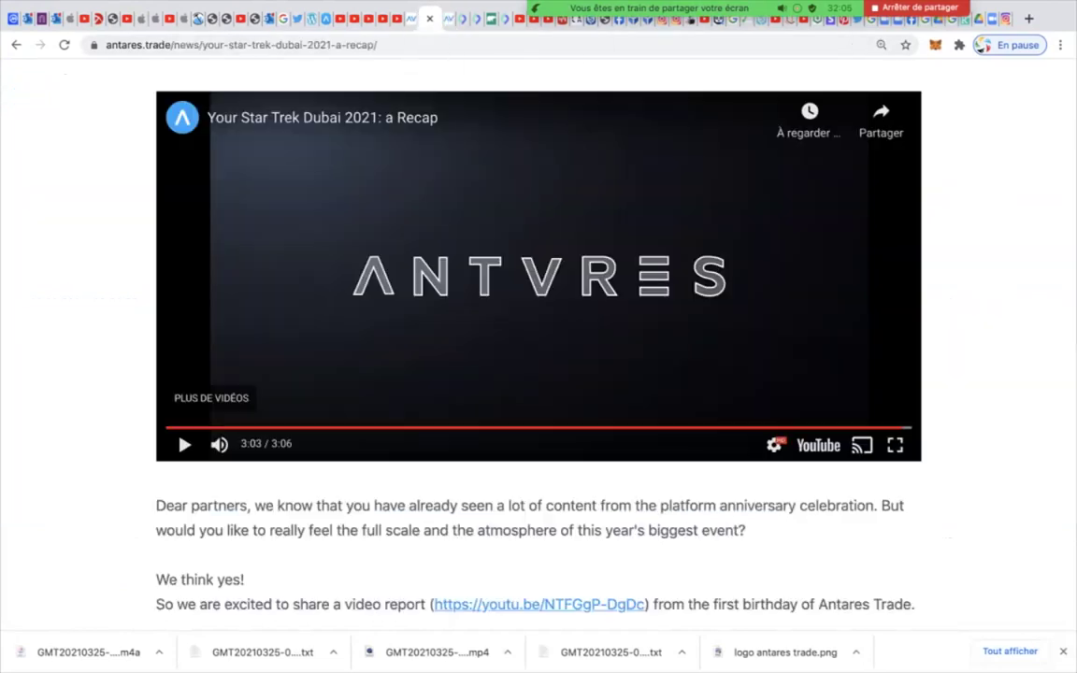
{"action": "key", "text": "ctrl+Tab"}
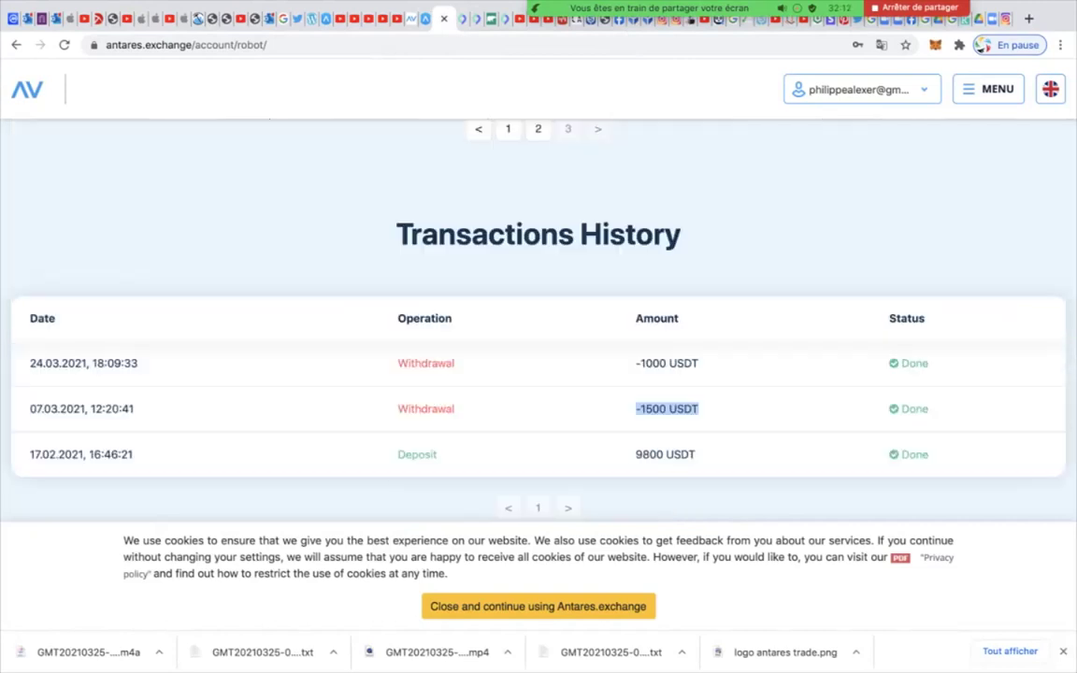
{"action": "left_click_drag", "start_coordinate": [133, 454], "coordinate": [30, 454]}
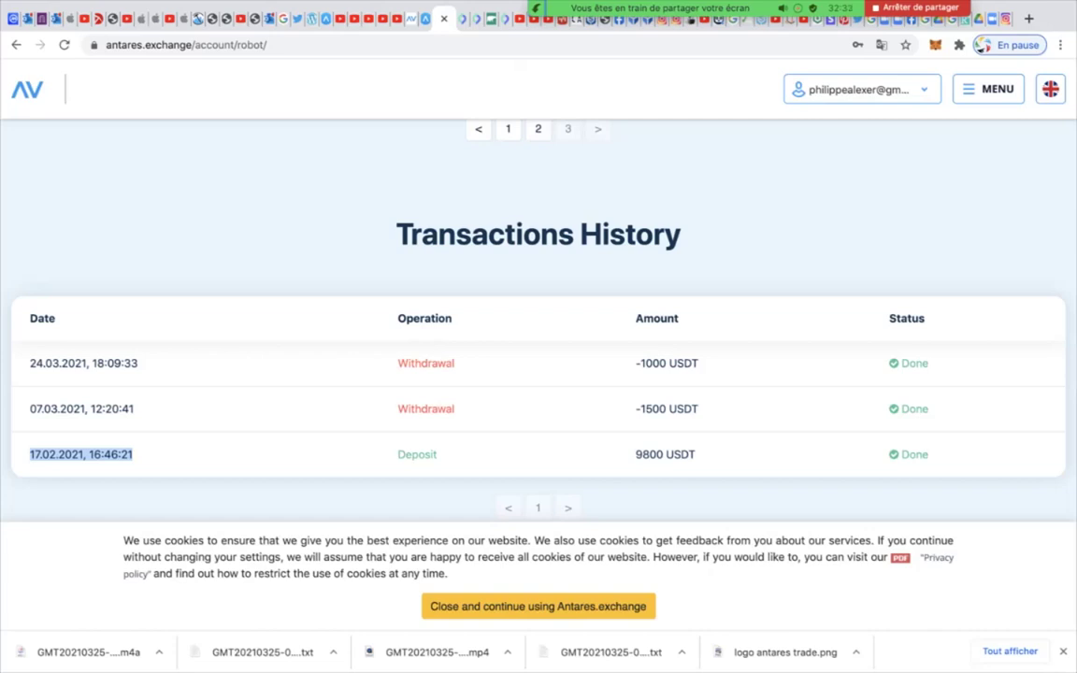
{"action": "scroll", "coordinate": [538, 374], "scroll_direction": "up", "scroll_amount": 5}
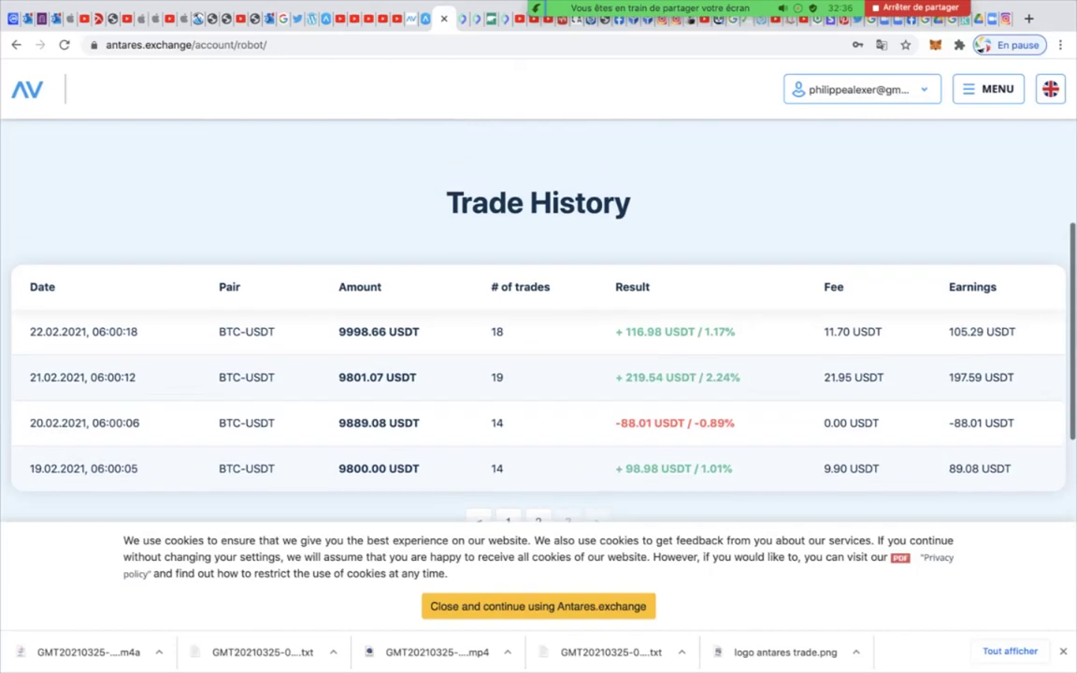
{"action": "scroll", "coordinate": [539, 281], "scroll_direction": "up", "scroll_amount": 3}
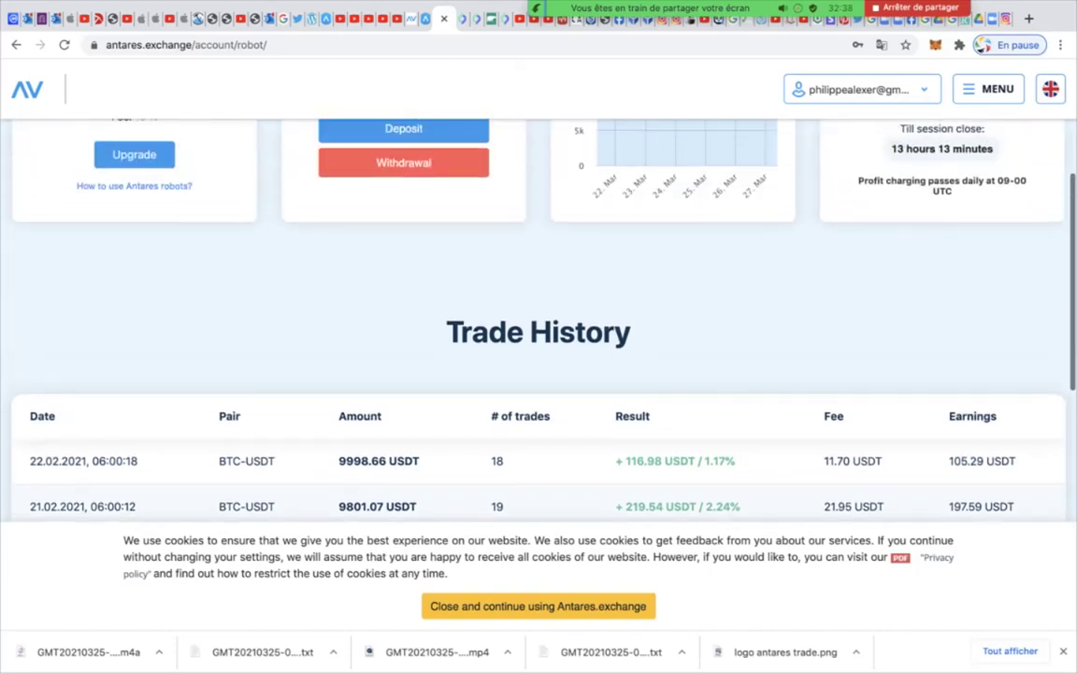
{"action": "scroll", "coordinate": [539, 280], "scroll_direction": "up", "scroll_amount": 3}
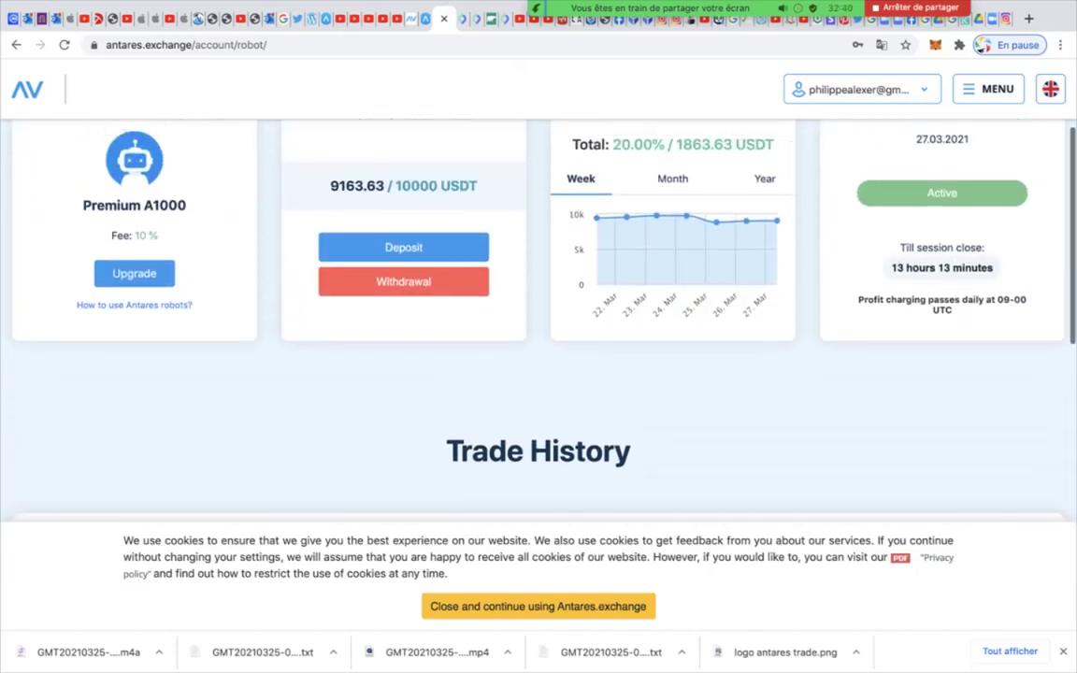
{"action": "scroll", "coordinate": [539, 280], "scroll_direction": "up", "scroll_amount": 1}
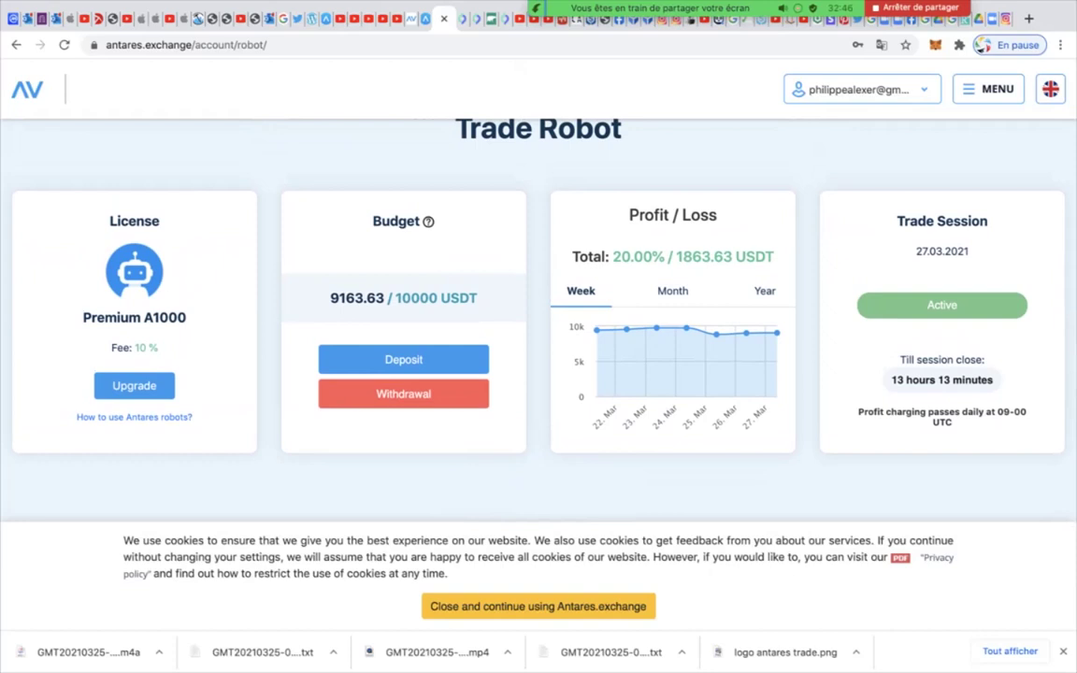
{"action": "scroll", "coordinate": [538, 281], "scroll_direction": "up", "scroll_amount": 2}
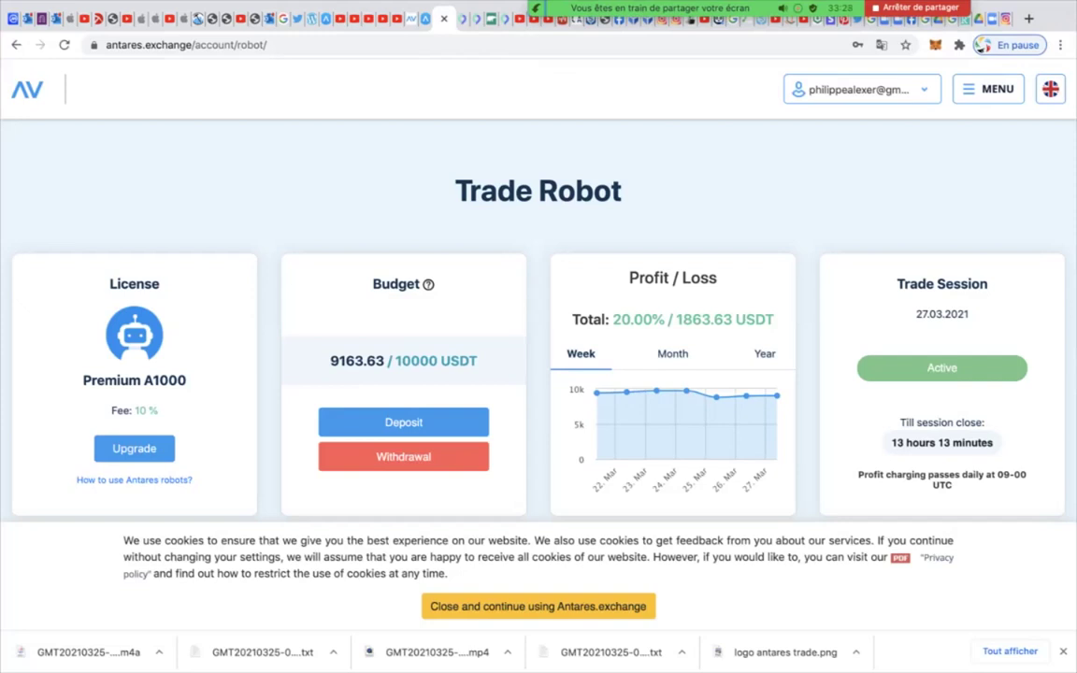
- Highlight the USDT unit of the robot's 9163.63 / 10000 budget
{"action": "mouse_move", "coordinate": [979, 47]}
{"action": "left_click_drag", "start_coordinate": [478, 361], "coordinate": [442, 361]}
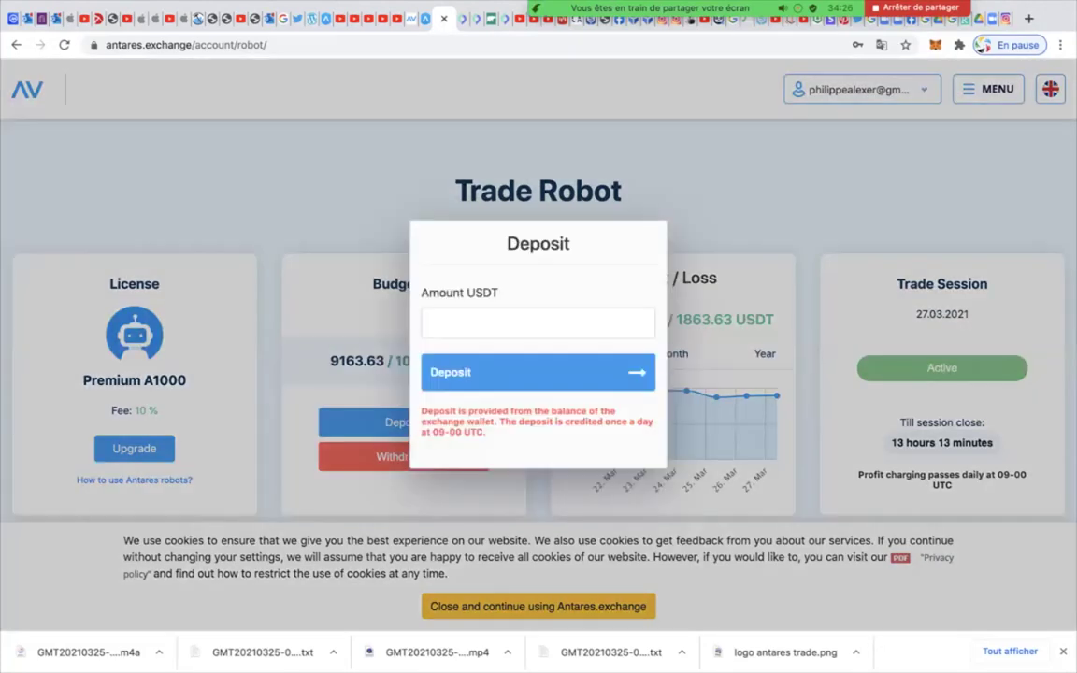
- Enter 1000 in the deposit's Amount USDT field, erase it and close the Deposit dialog
{"action": "left_click", "coordinate": [429, 324]}
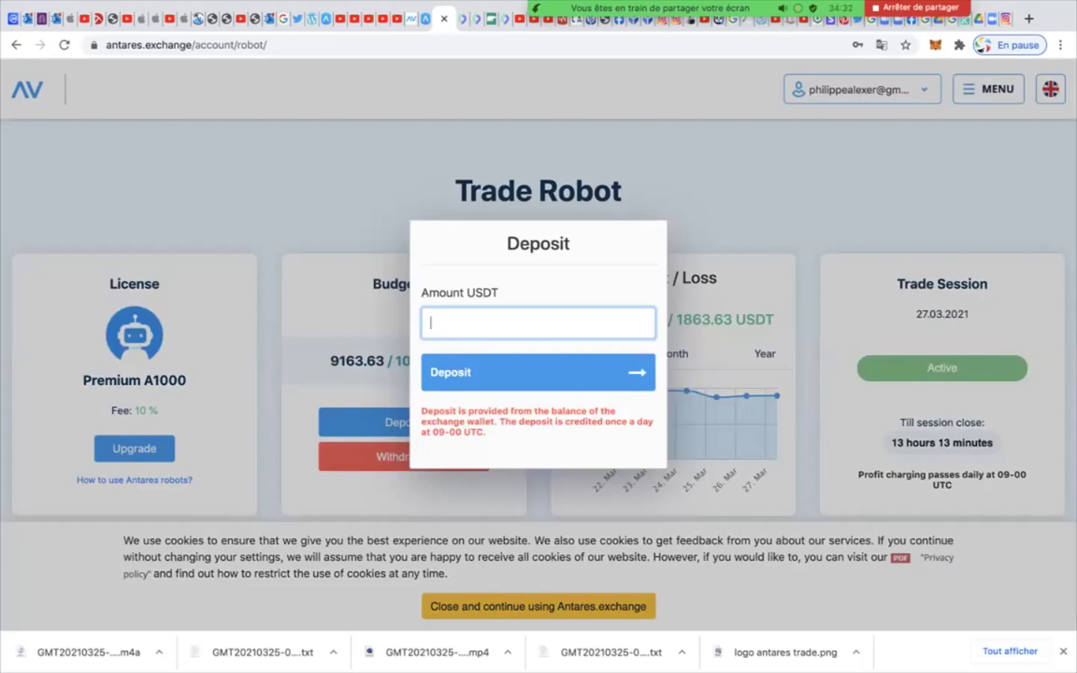
{"action": "type", "text": "1000"}
{"action": "key", "text": "BackSpace"}
{"action": "key", "text": "BackSpace"}
{"action": "key", "text": "BackSpace"}
{"action": "key", "text": "BackSpace"}
{"action": "key", "text": "Escape"}
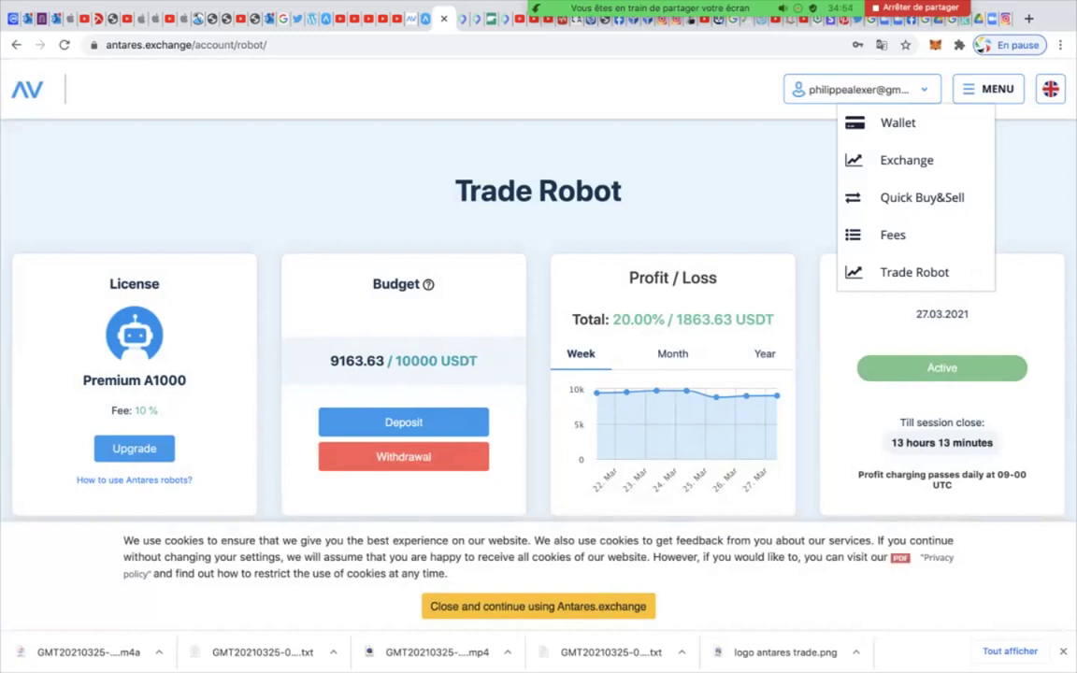
- Go to the Wallet page from the MENU dropdown
{"action": "left_click", "coordinate": [889, 123]}
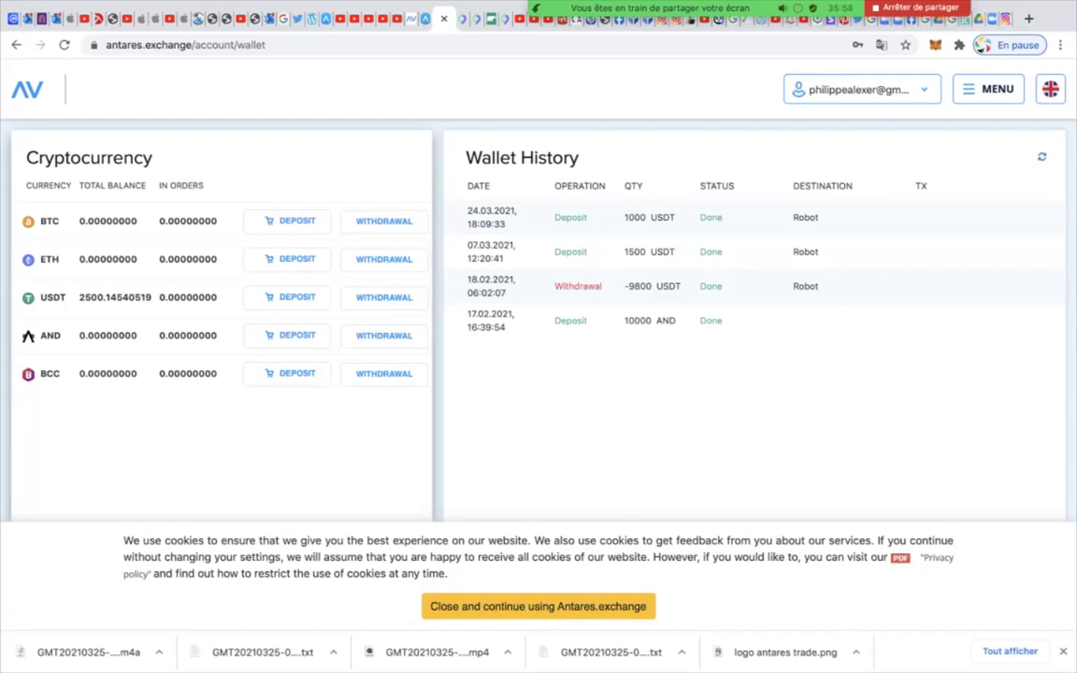
- Submit a 1200 AND deposit using the Personal Area method
{"action": "left_click", "coordinate": [287, 335]}
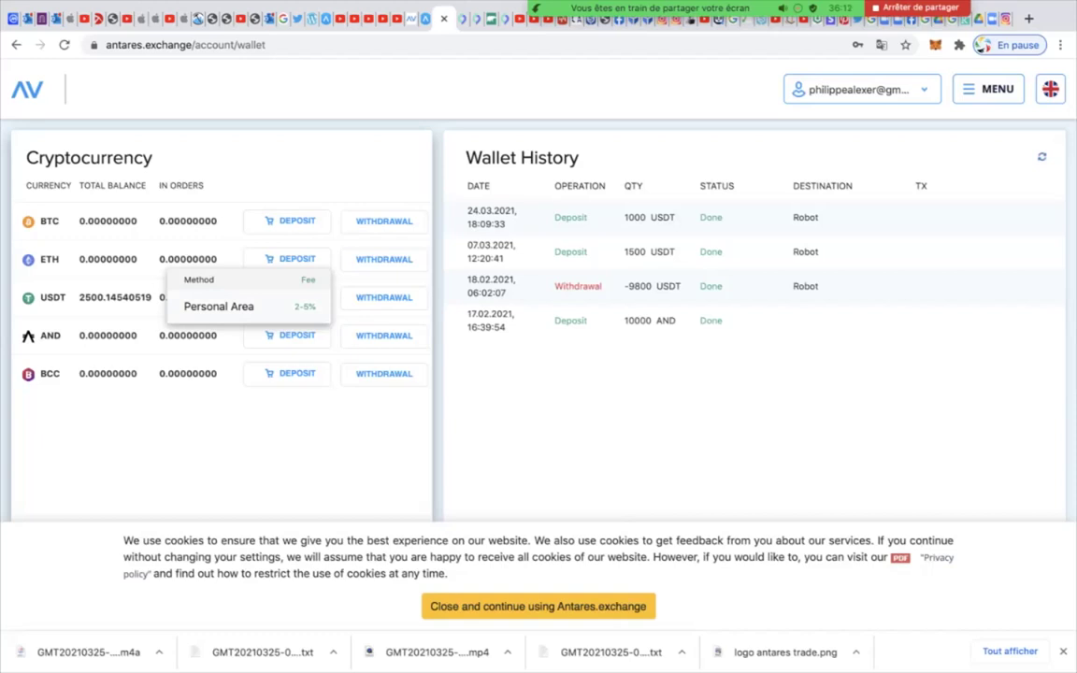
{"action": "left_click", "coordinate": [219, 305]}
{"action": "left_click", "coordinate": [428, 322]}
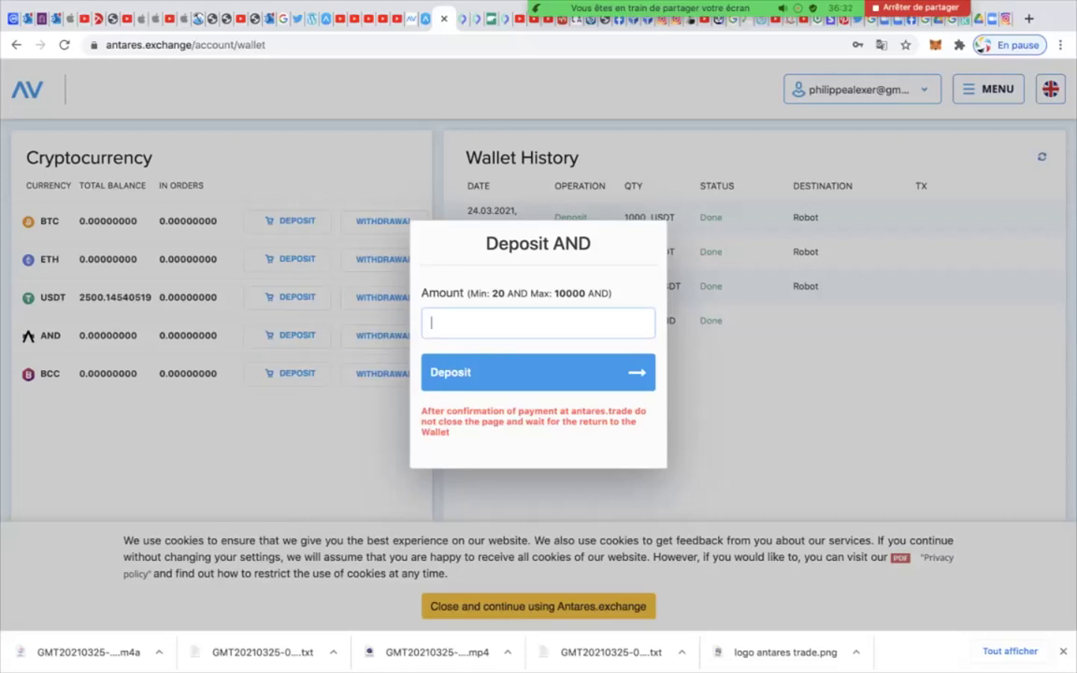
{"action": "type", "text": "1200"}
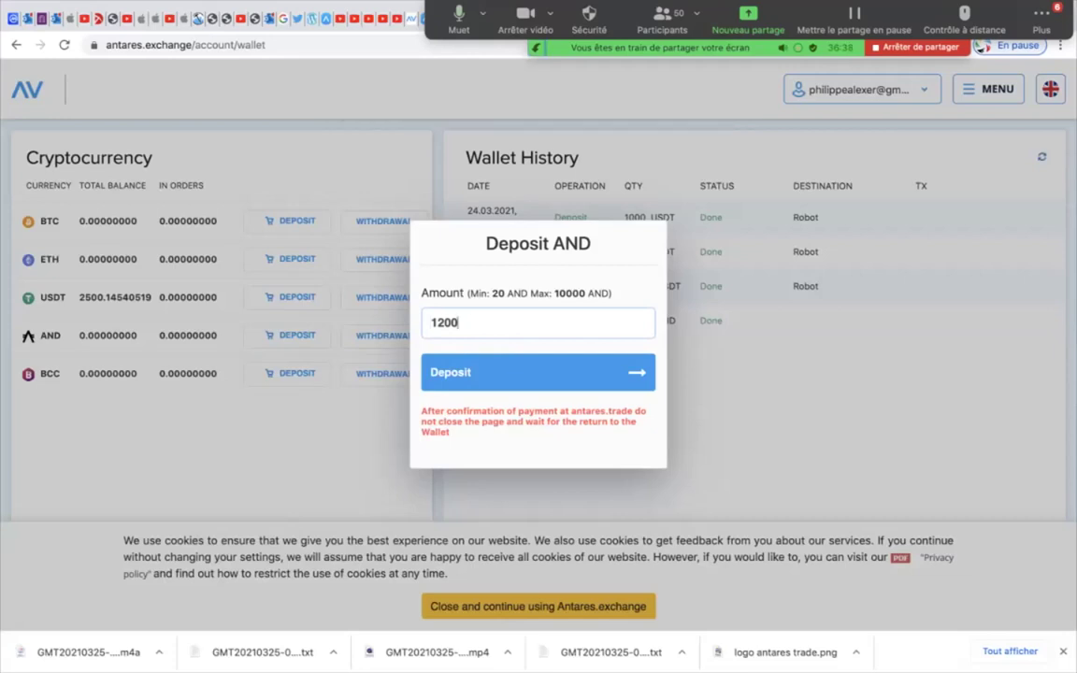
{"action": "key", "text": "Return"}
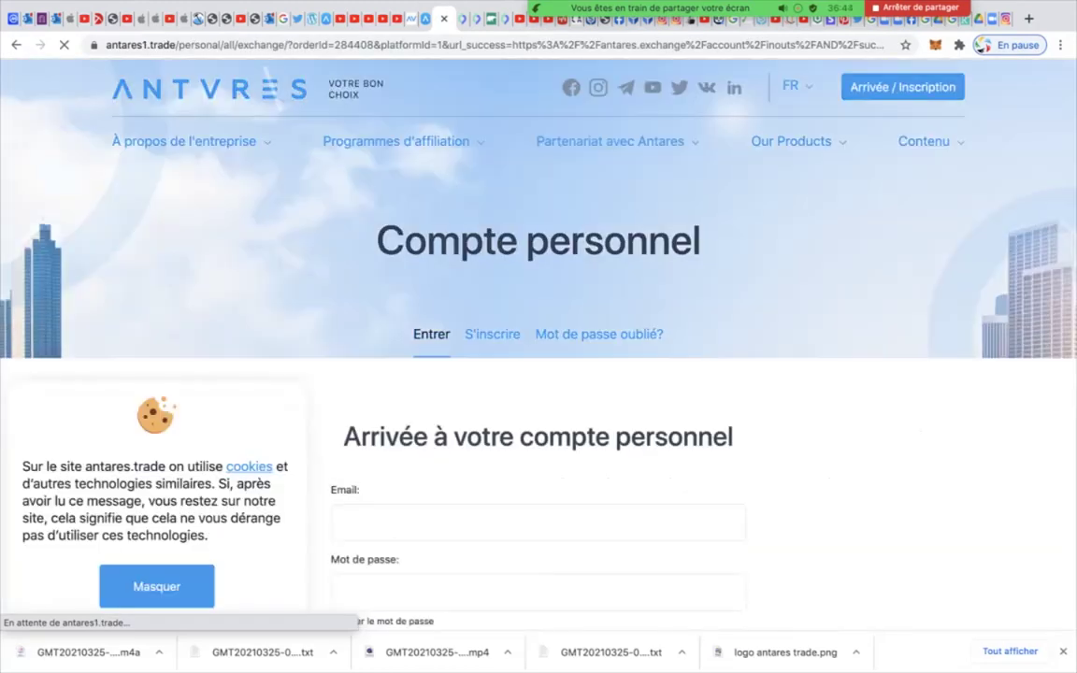
- Sign in to the Antares Trade personal account with the saved e-mail and the account password
{"action": "key", "text": "shift+Tab"}
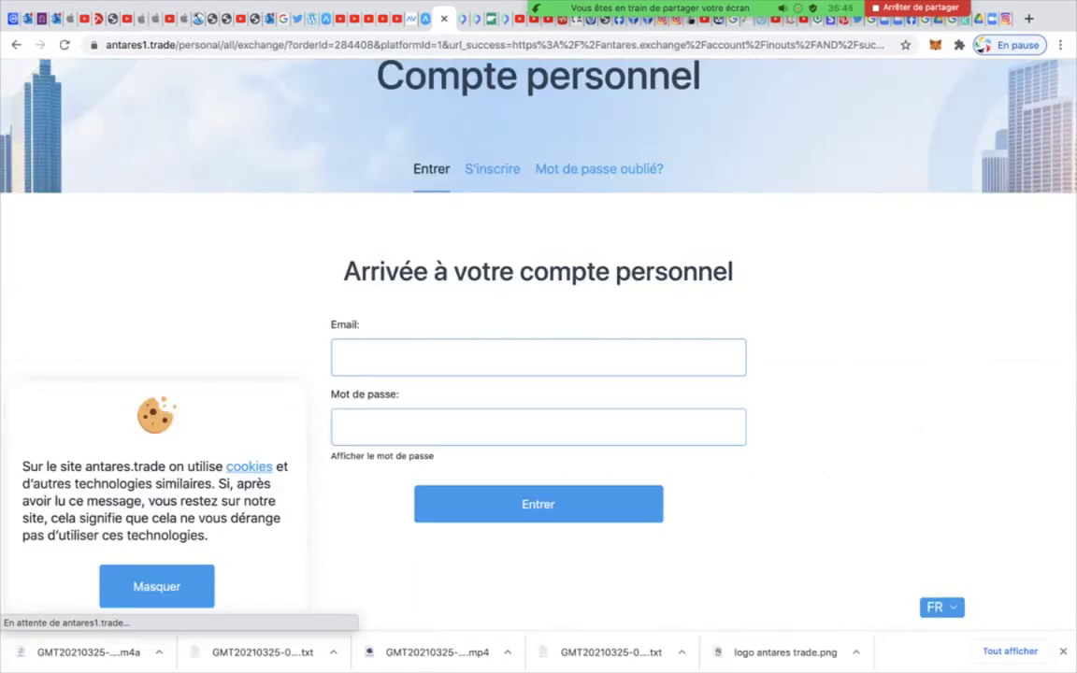
{"action": "type", "text": "p"}
{"action": "key", "text": "Down"}
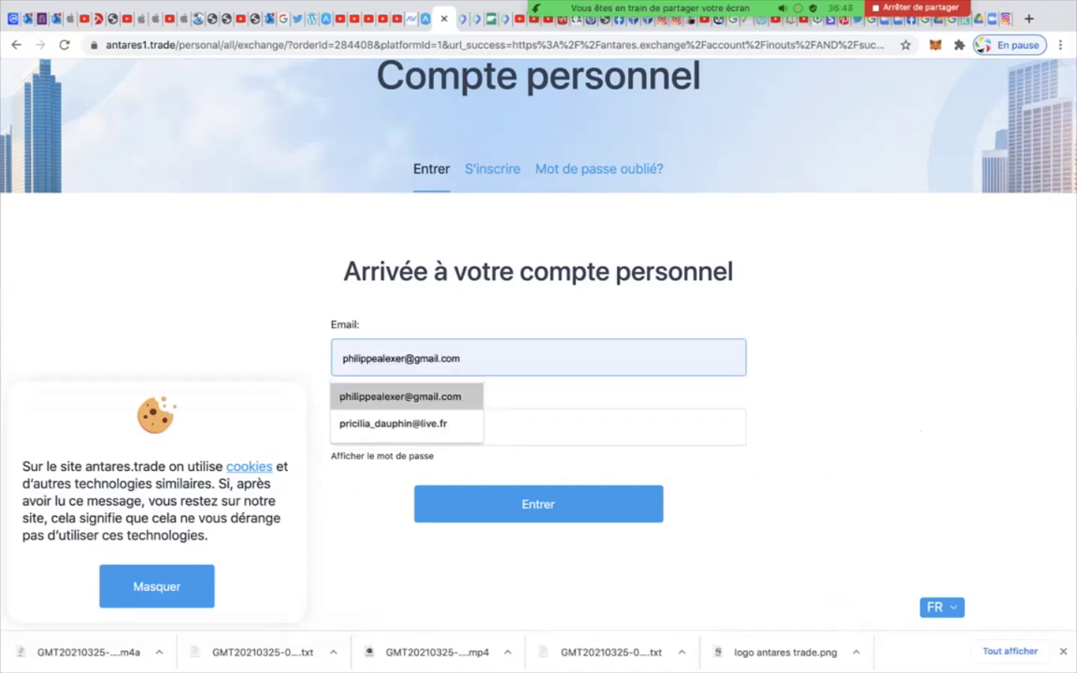
{"action": "key", "text": "Return"}
{"action": "key", "text": "Tab"}
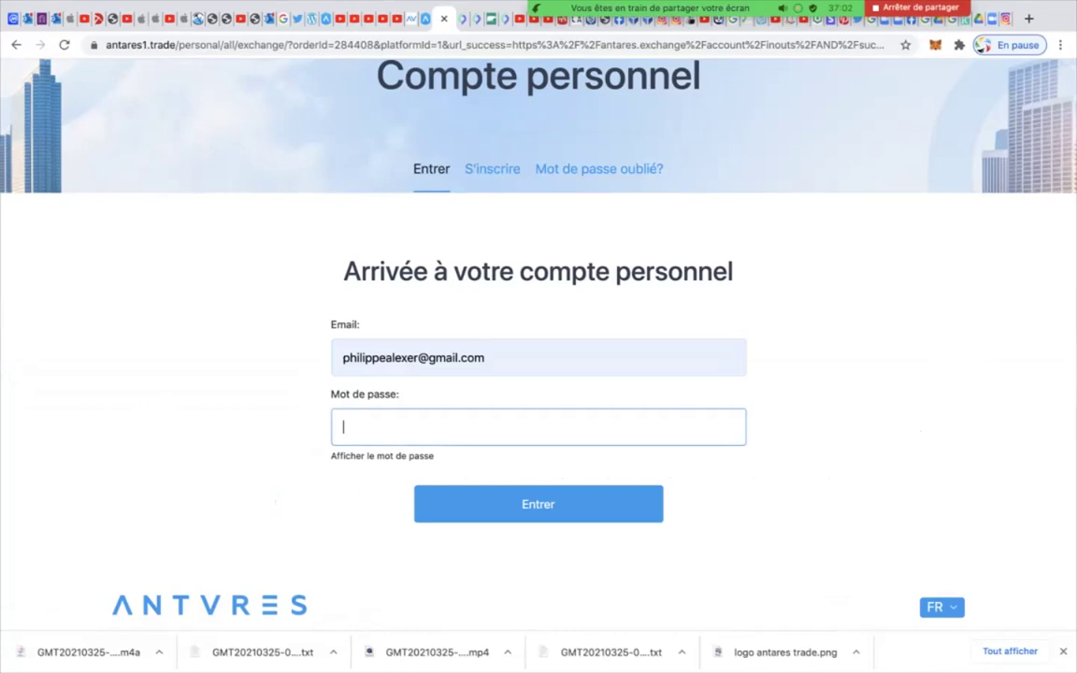
{"action": "type", "text": "••••••••••••••••"}
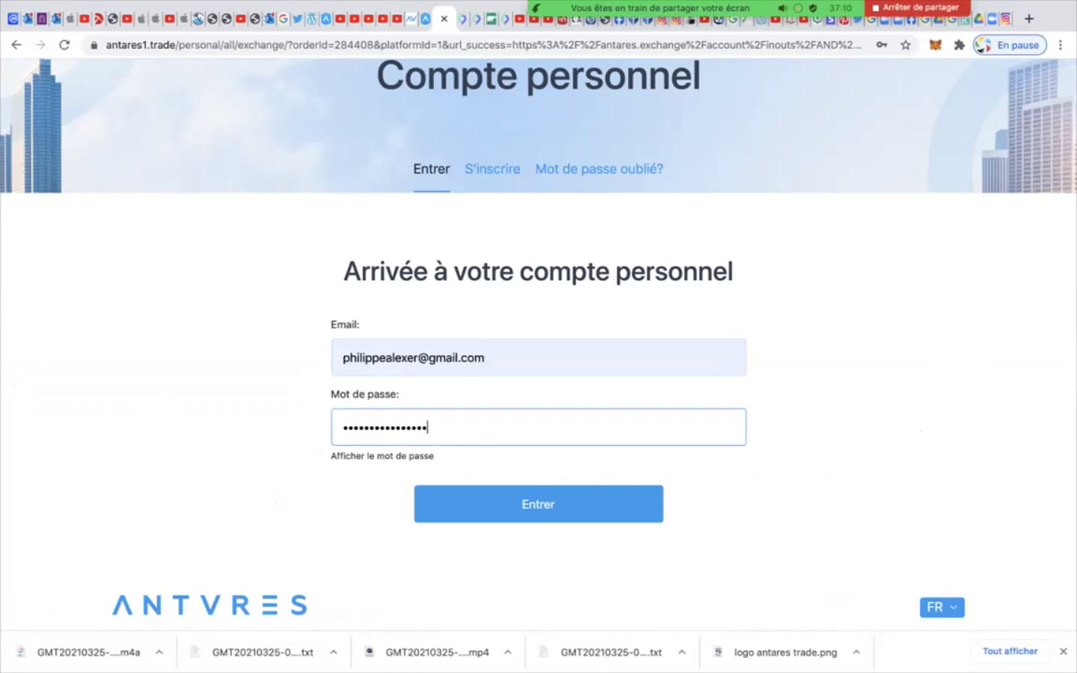
{"action": "type", "text": "•"}
{"action": "key", "text": "Return"}
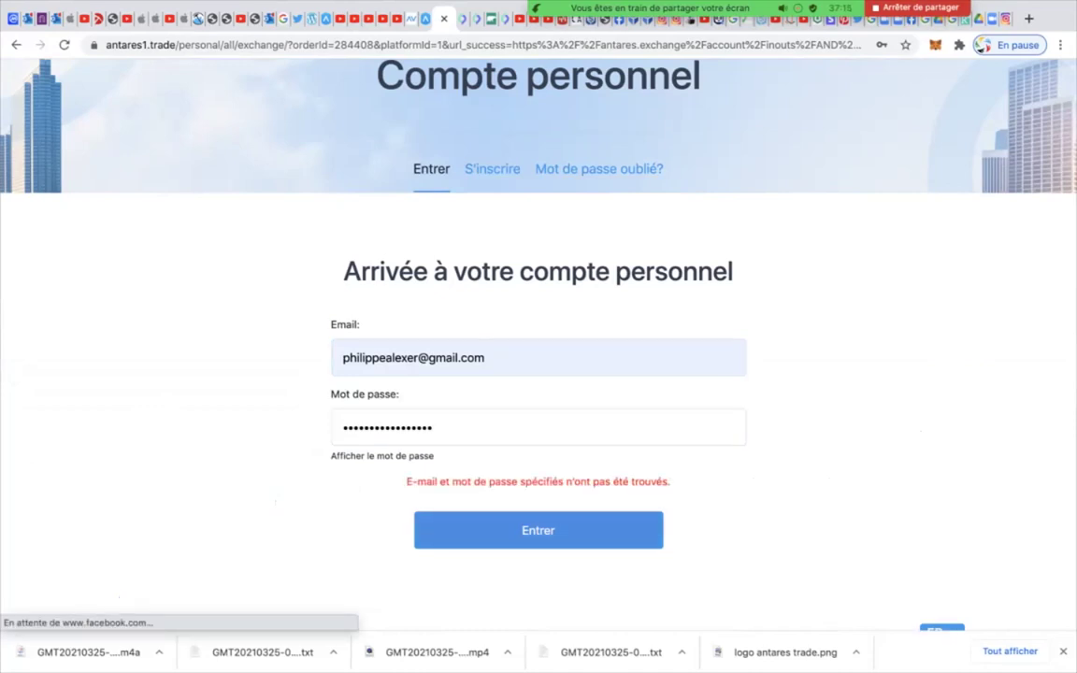
- Clear the rejected password and type the account password again
{"action": "left_click", "coordinate": [432, 427]}
{"action": "key", "text": "BackSpace"}
{"action": "key", "text": "BackSpace"}
{"action": "key", "text": "BackSpace"}
{"action": "key", "text": "BackSpace"}
{"action": "key", "text": "BackSpace"}
{"action": "key", "text": "BackSpace"}
{"action": "key", "text": "BackSpace"}
{"action": "key", "text": "BackSpace"}
{"action": "key", "text": "BackSpace"}
{"action": "key", "text": "BackSpace"}
{"action": "key", "text": "BackSpace"}
{"action": "key", "text": "BackSpace"}
{"action": "key", "text": "BackSpace"}
{"action": "key", "text": "BackSpace"}
{"action": "key", "text": "BackSpace"}
{"action": "key", "text": "BackSpace"}
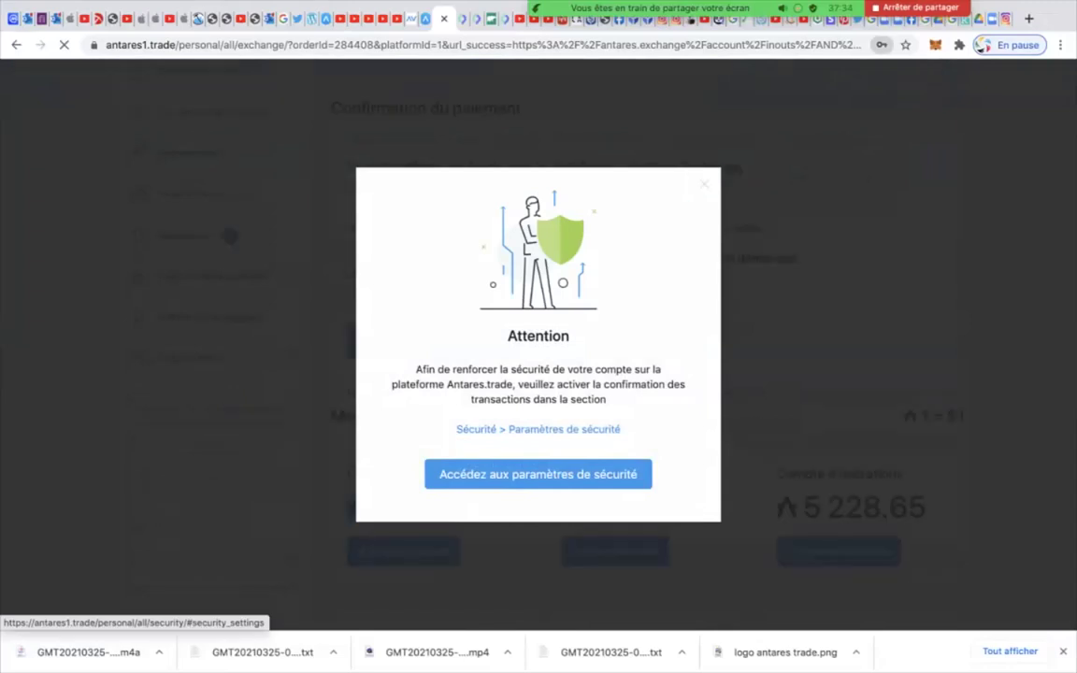
- Dismiss the Attention notice, select the payment ID and open the Sélectionnez la solde list
{"action": "key", "text": "Escape"}
{"action": "key", "text": "Escape"}
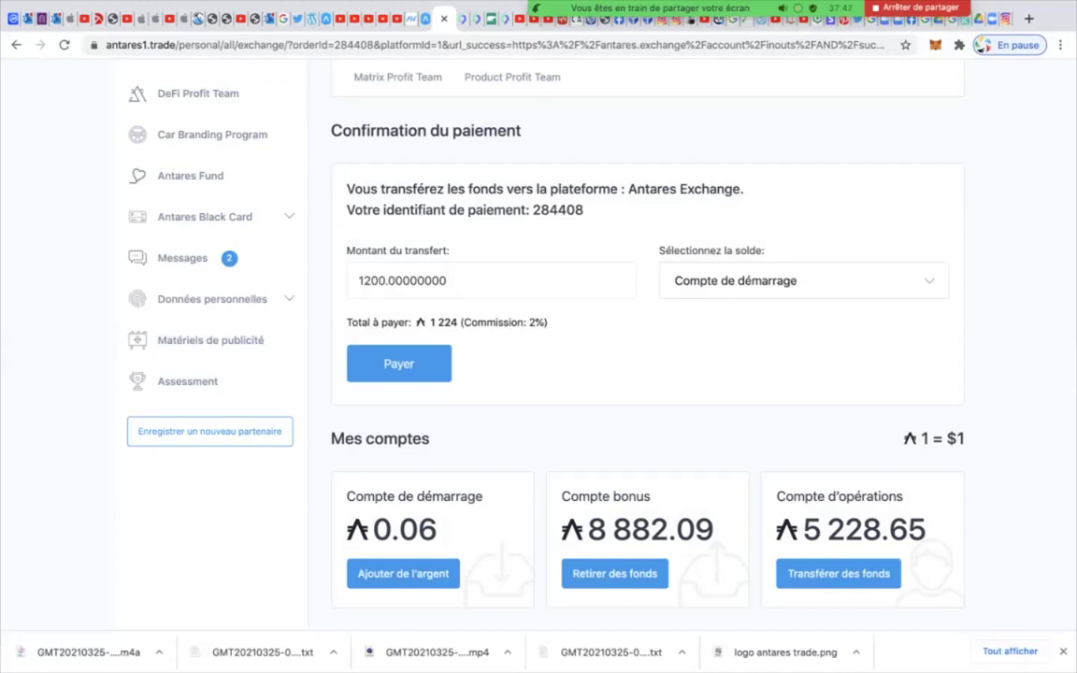
{"action": "left_click_drag", "start_coordinate": [522, 189], "coordinate": [495, 189]}
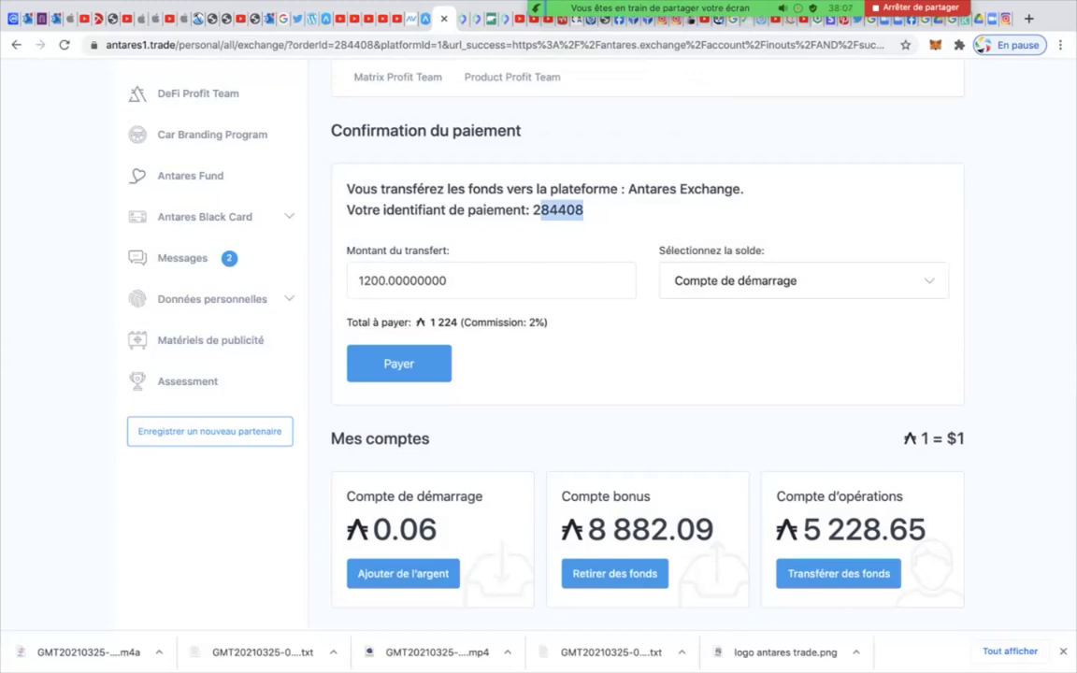
{"action": "left_click", "coordinate": [804, 281]}
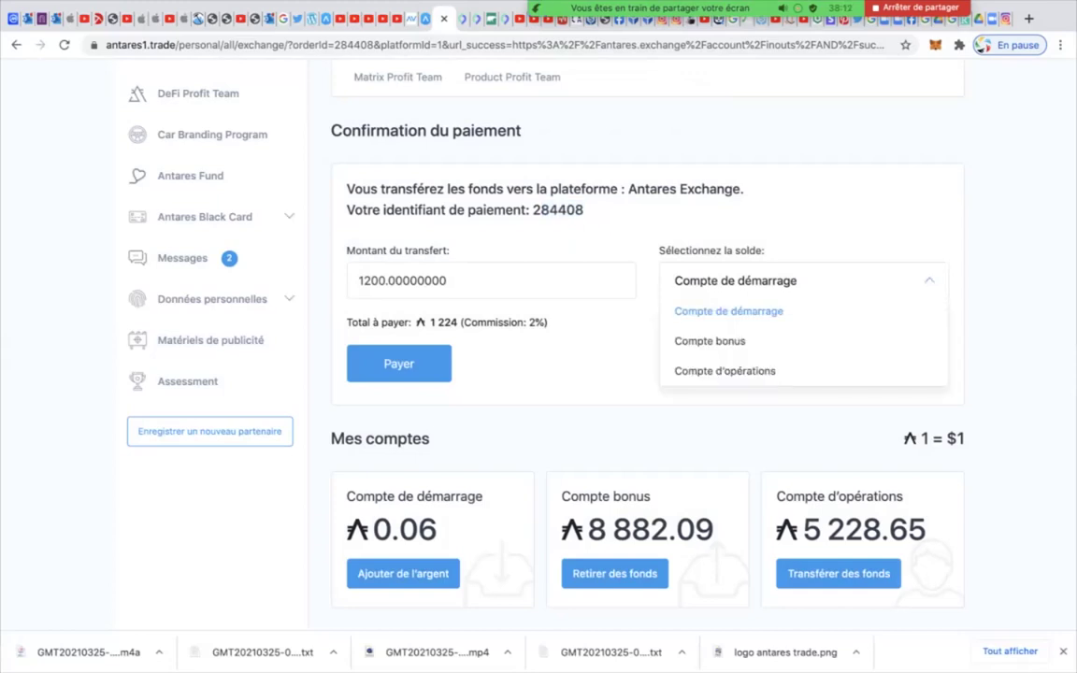
- Compare the démarrage (2%) and bonus balances, then submit the 1200 payment from Compte d'opérations (₳1 260)
{"action": "left_click", "coordinate": [725, 371]}
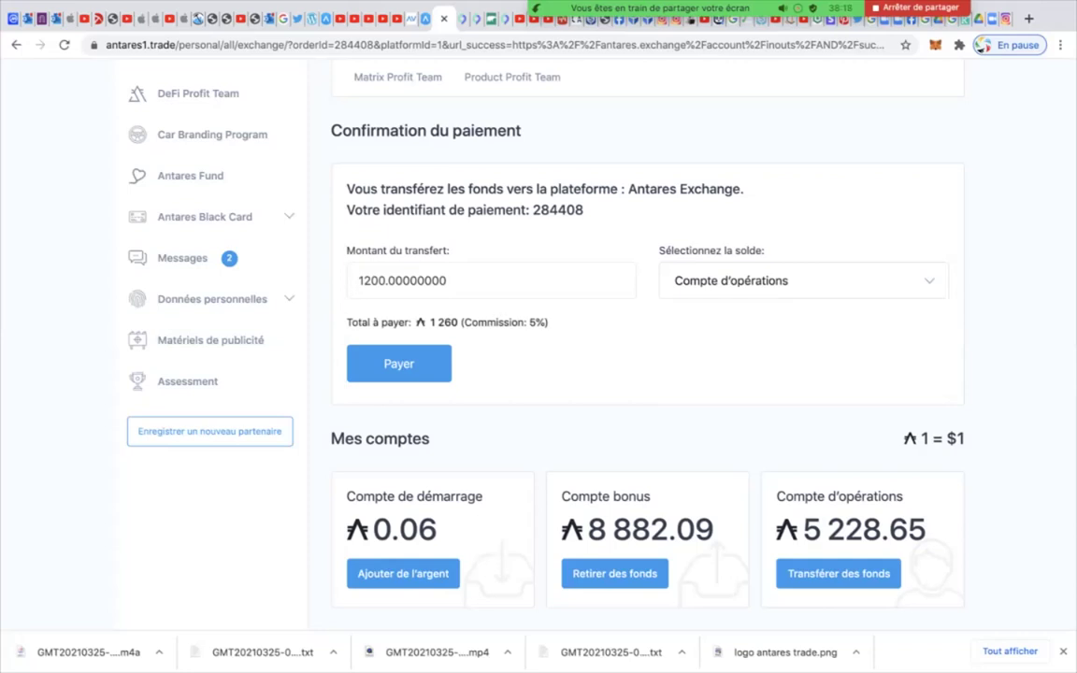
{"action": "left_click", "coordinate": [804, 281]}
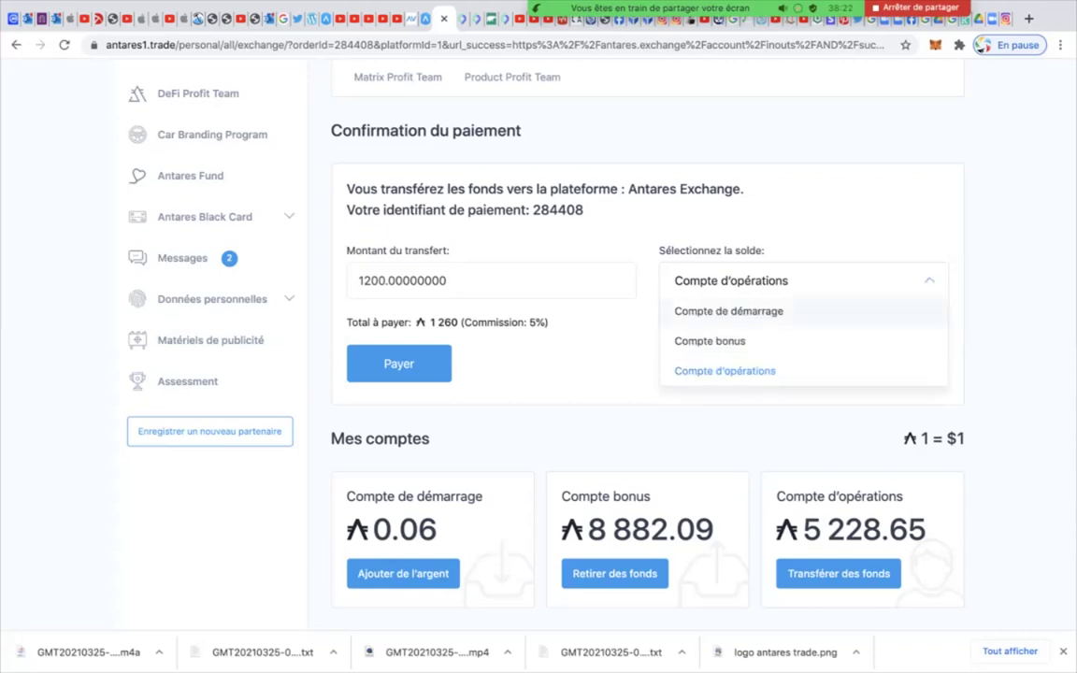
{"action": "left_click", "coordinate": [729, 311]}
{"action": "left_click_drag", "start_coordinate": [548, 323], "coordinate": [529, 322]}
{"action": "mouse_move", "coordinate": [980, 47]}
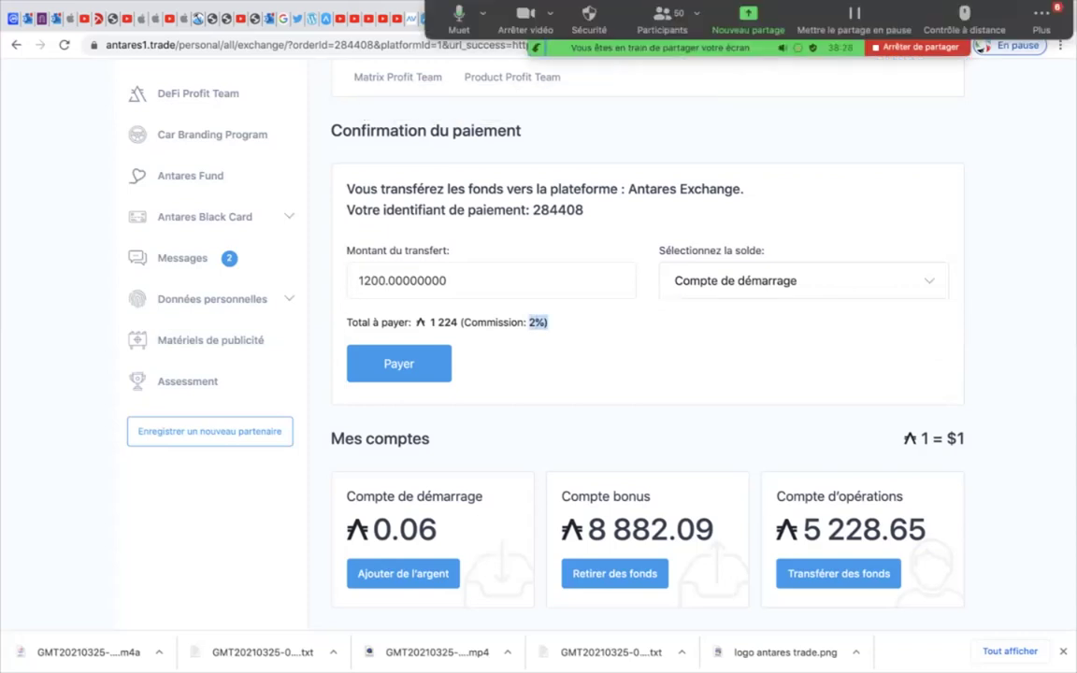
{"action": "left_click", "coordinate": [804, 281]}
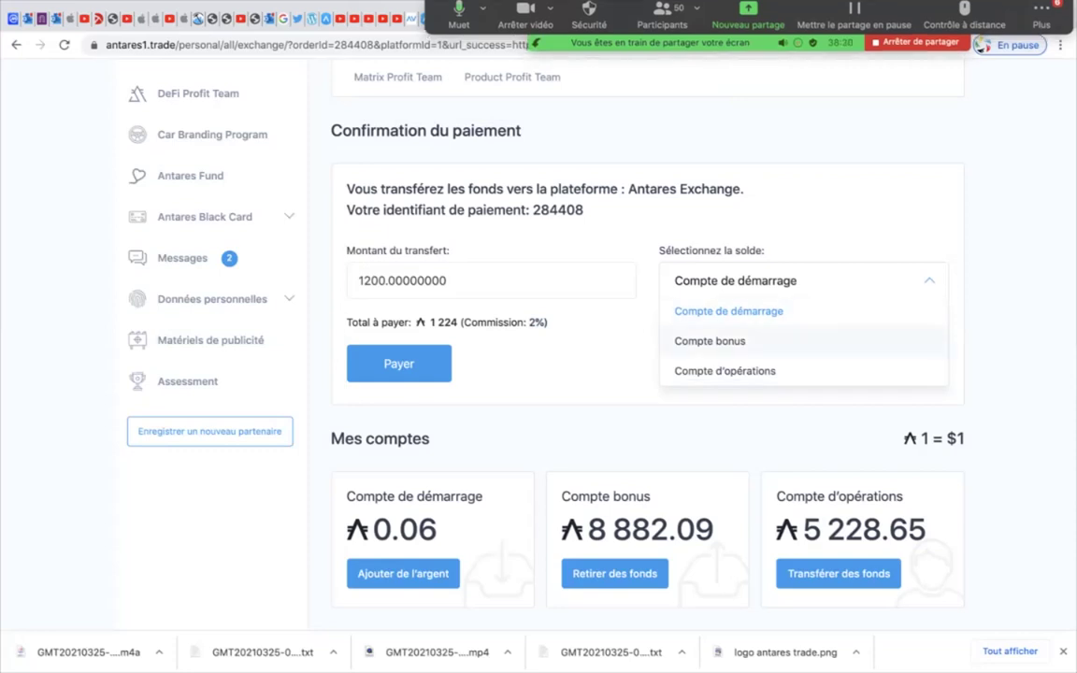
{"action": "left_click", "coordinate": [715, 341]}
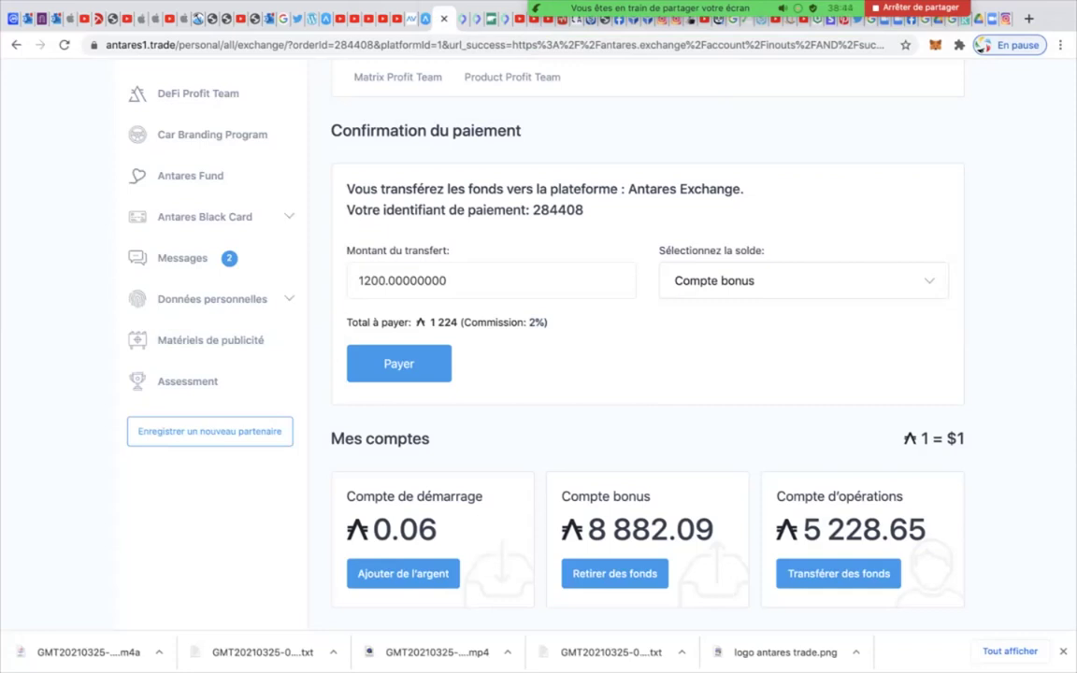
{"action": "key", "text": "space"}
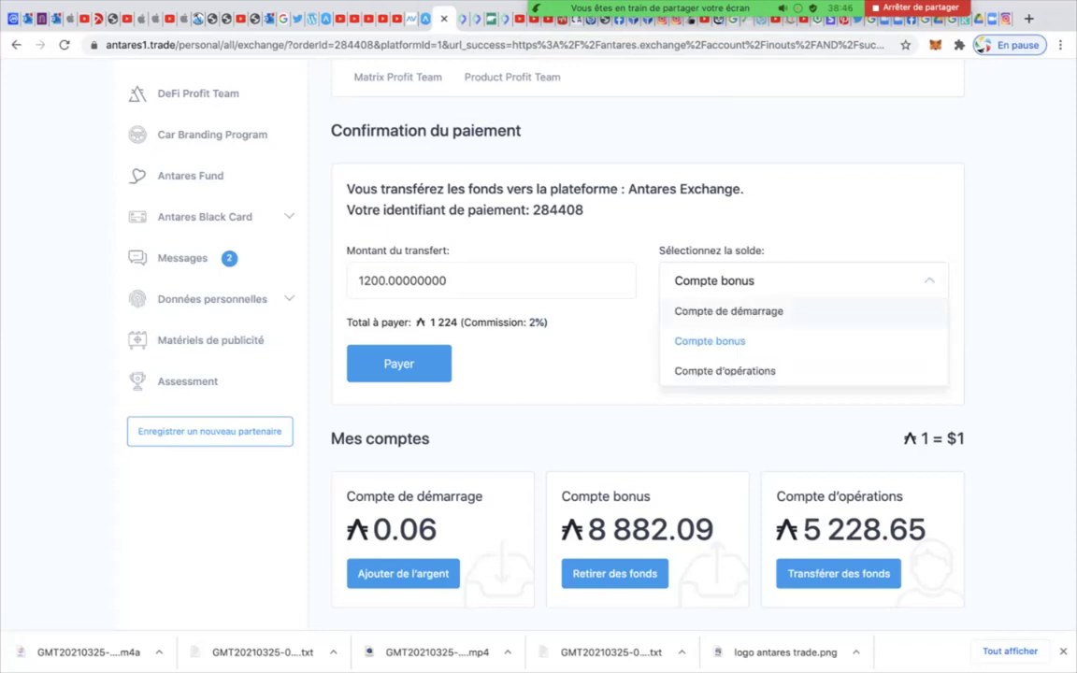
{"action": "key", "text": "Return"}
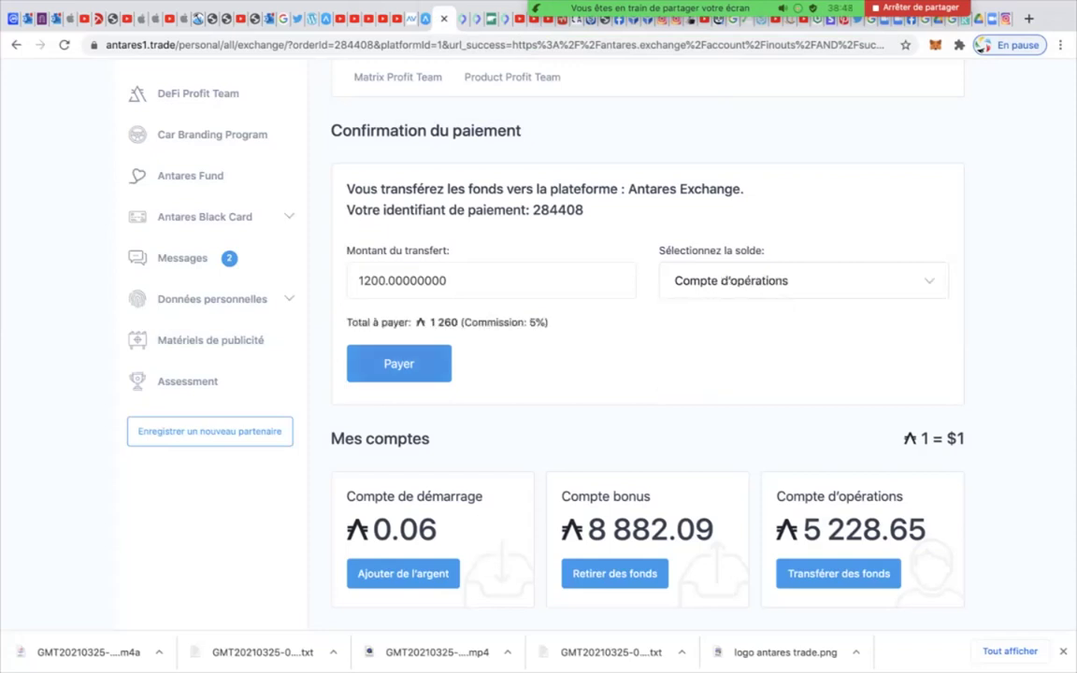
{"action": "key", "text": "Return"}
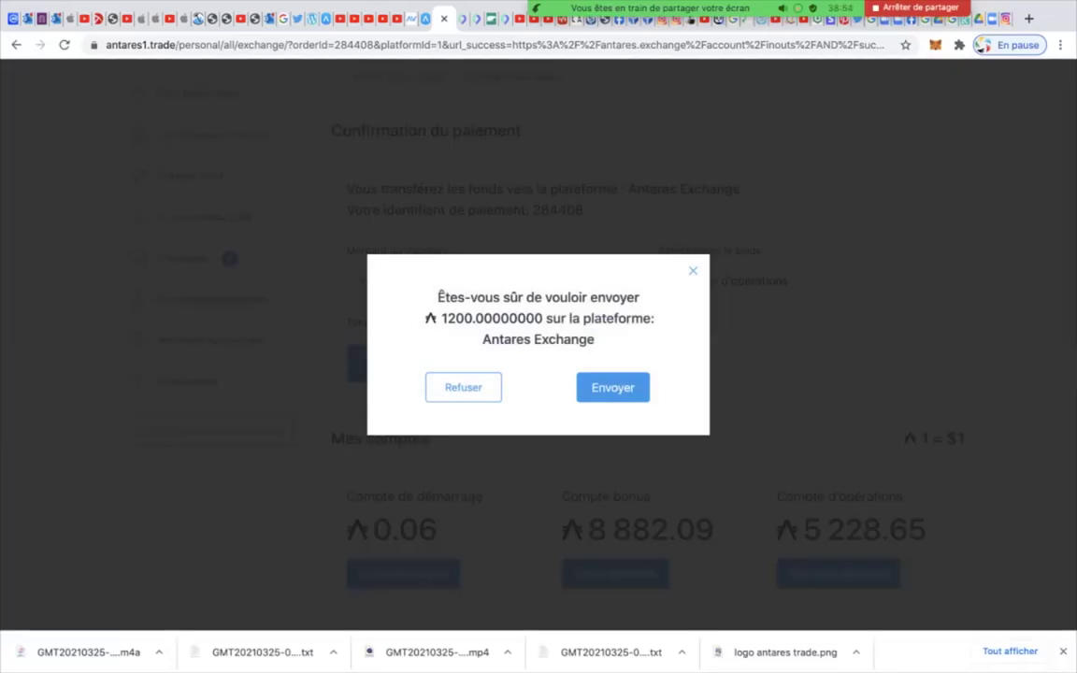
- Confirm sending the 1200 to Antares Exchange with Envoyer
{"action": "key", "text": "Return"}
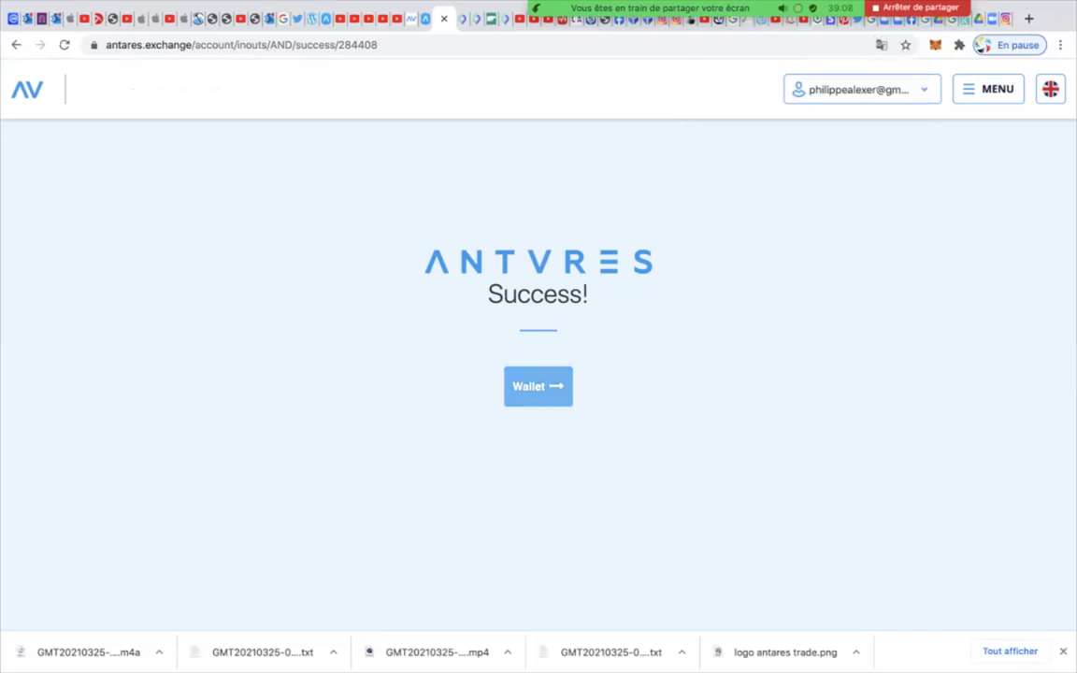
{"action": "left_click", "coordinate": [537, 387]}
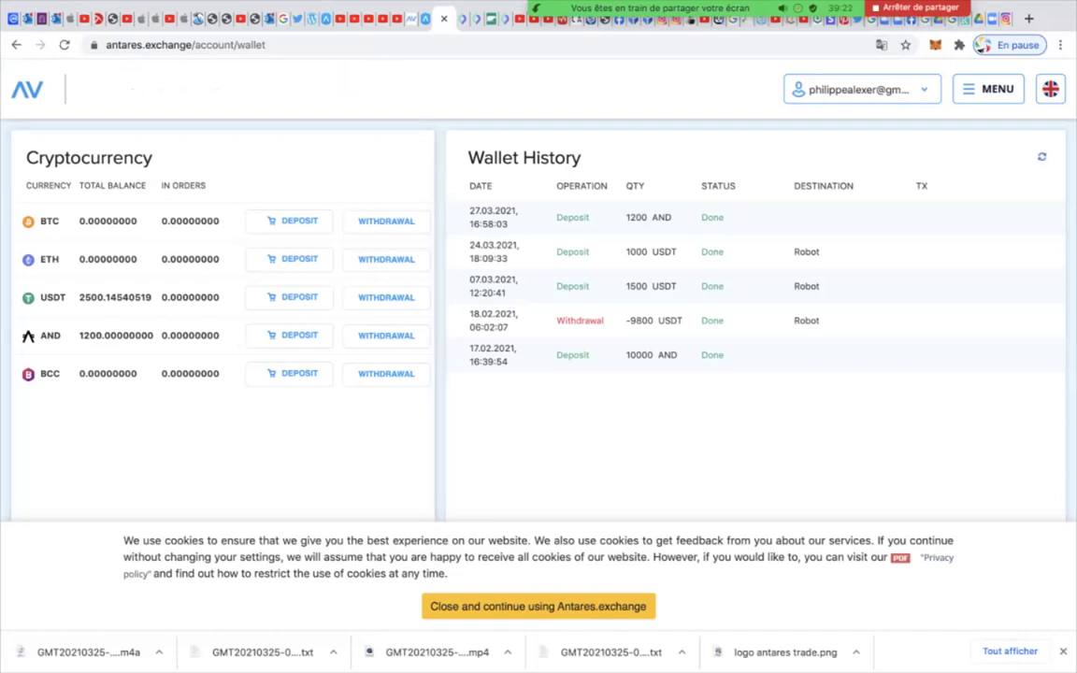
{"action": "left_click", "coordinate": [662, 19]}
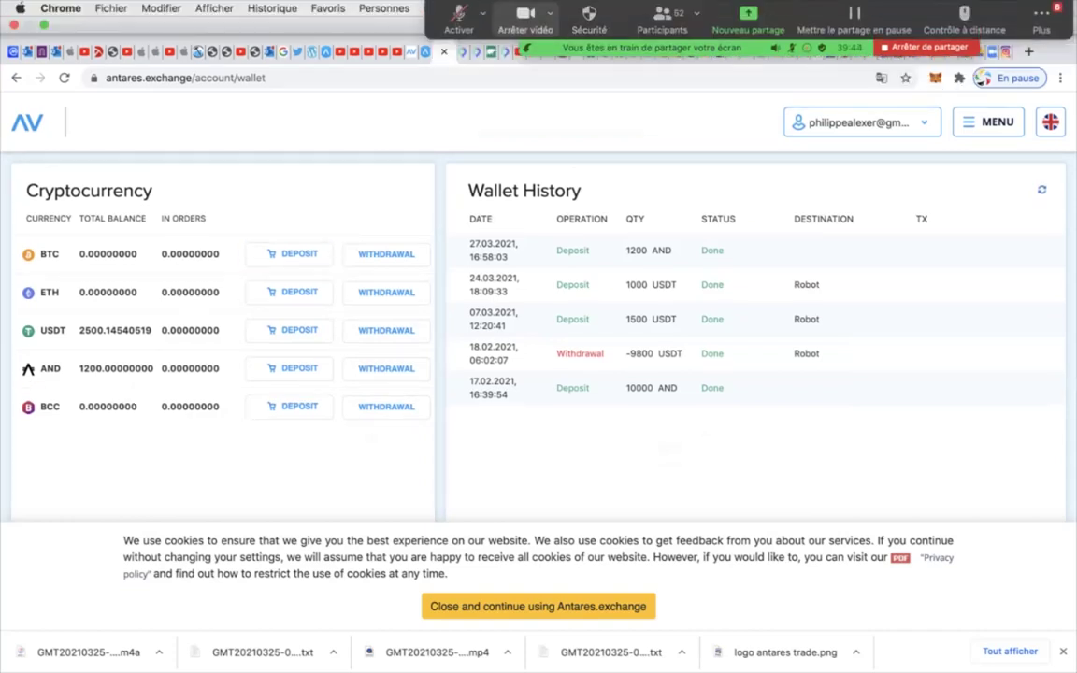
{"action": "left_click", "coordinate": [458, 17]}
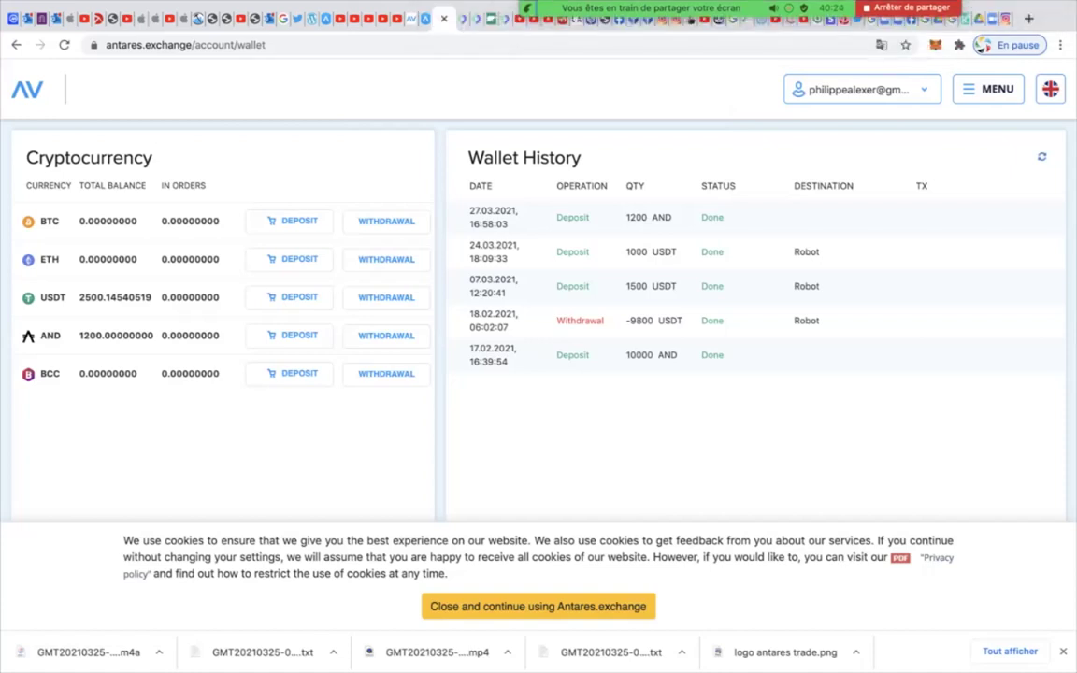
{"action": "left_click_drag", "start_coordinate": [626, 251], "coordinate": [677, 251]}
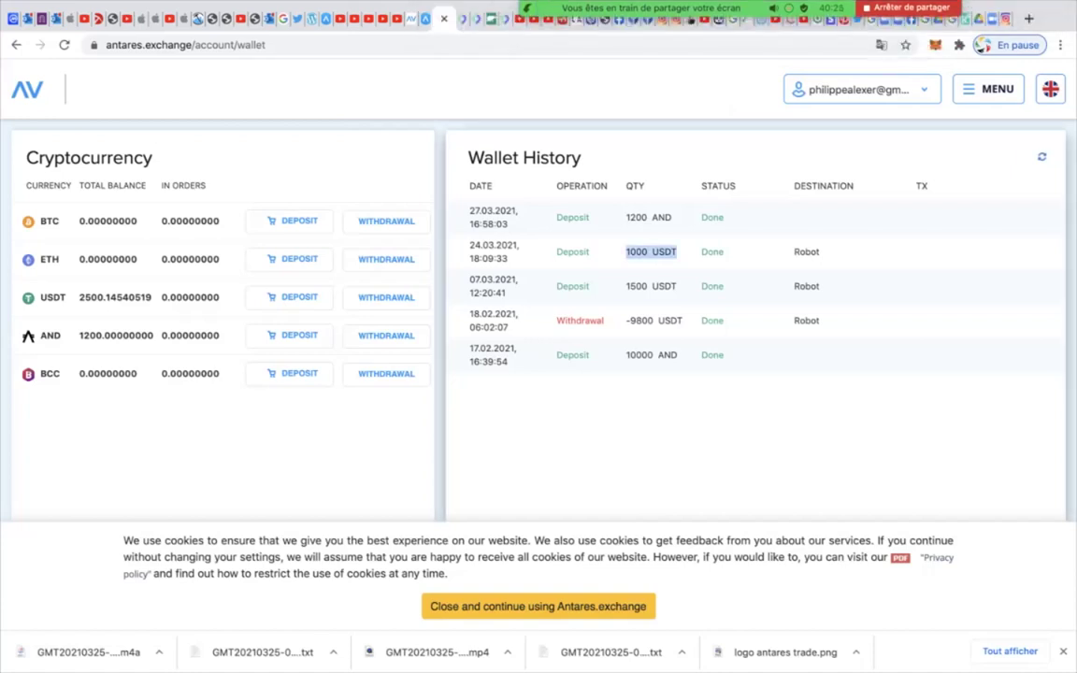
{"action": "left_click_drag", "start_coordinate": [626, 286], "coordinate": [652, 286]}
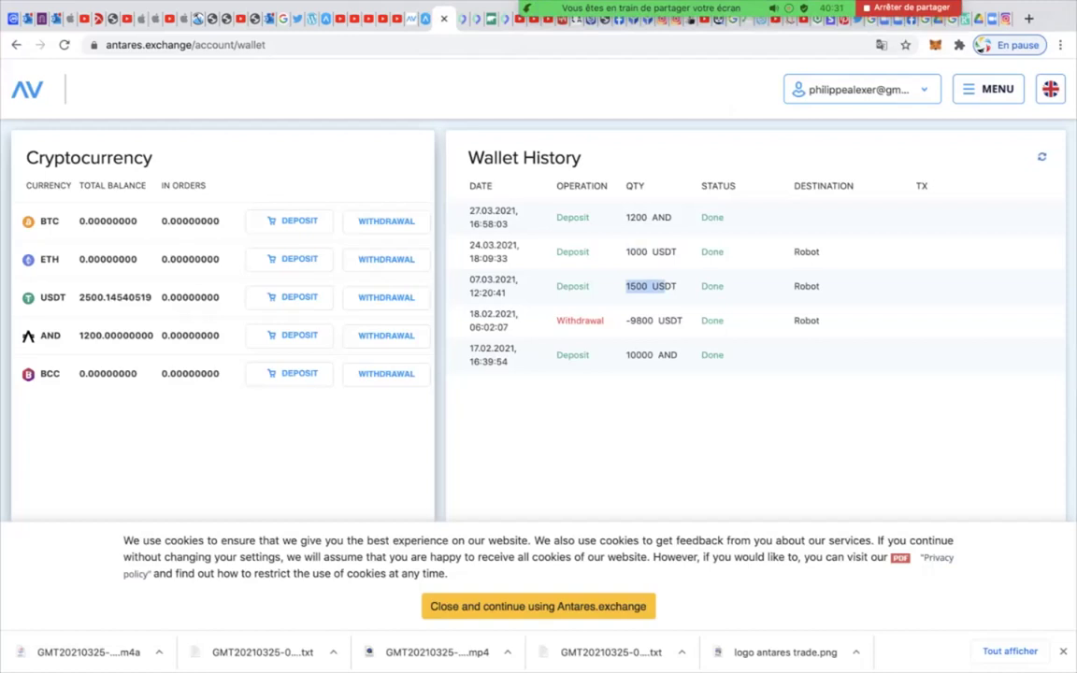
{"action": "left_click_drag", "start_coordinate": [79, 335], "coordinate": [101, 335]}
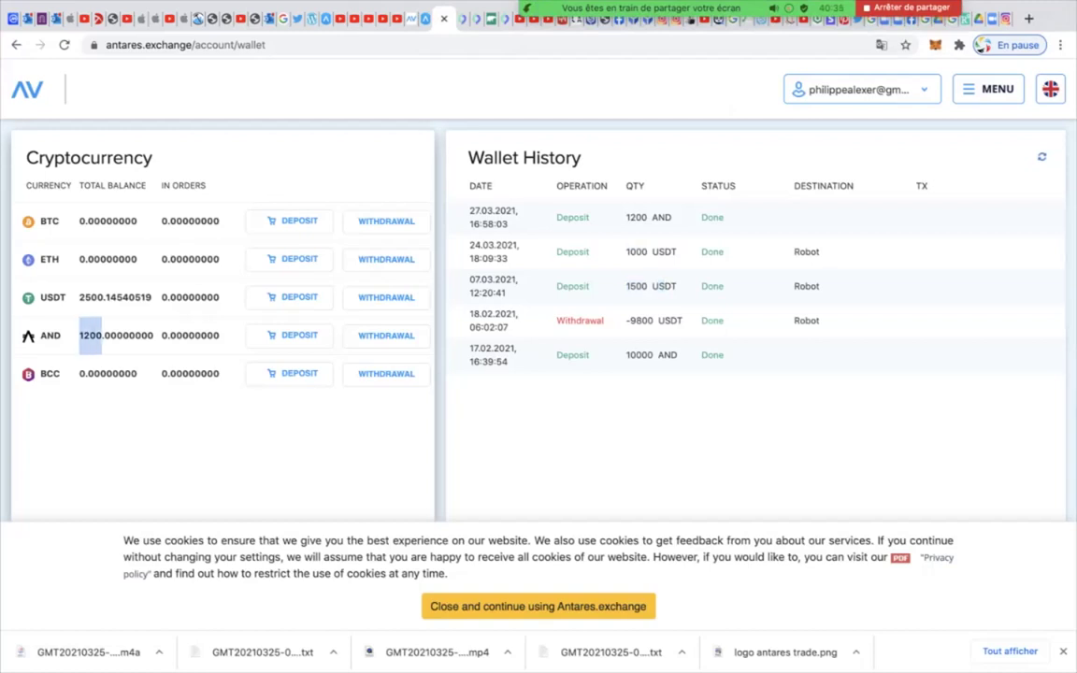
{"action": "left_click_drag", "start_coordinate": [470, 211], "coordinate": [508, 225]}
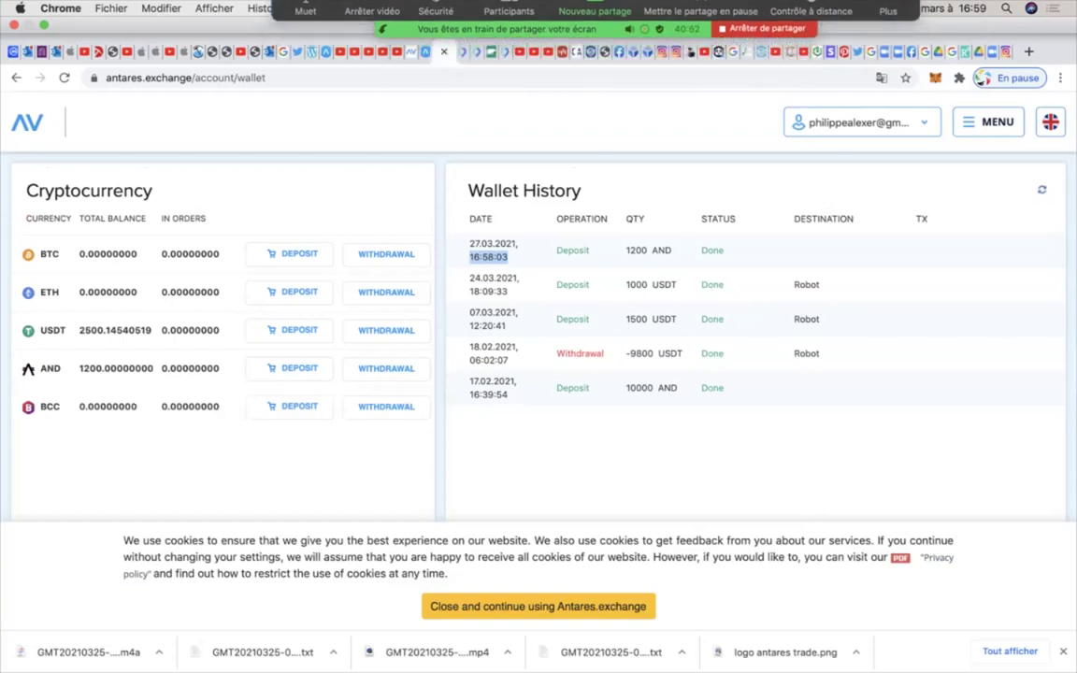
{"action": "left_click_drag", "start_coordinate": [474, 257], "coordinate": [469, 257]}
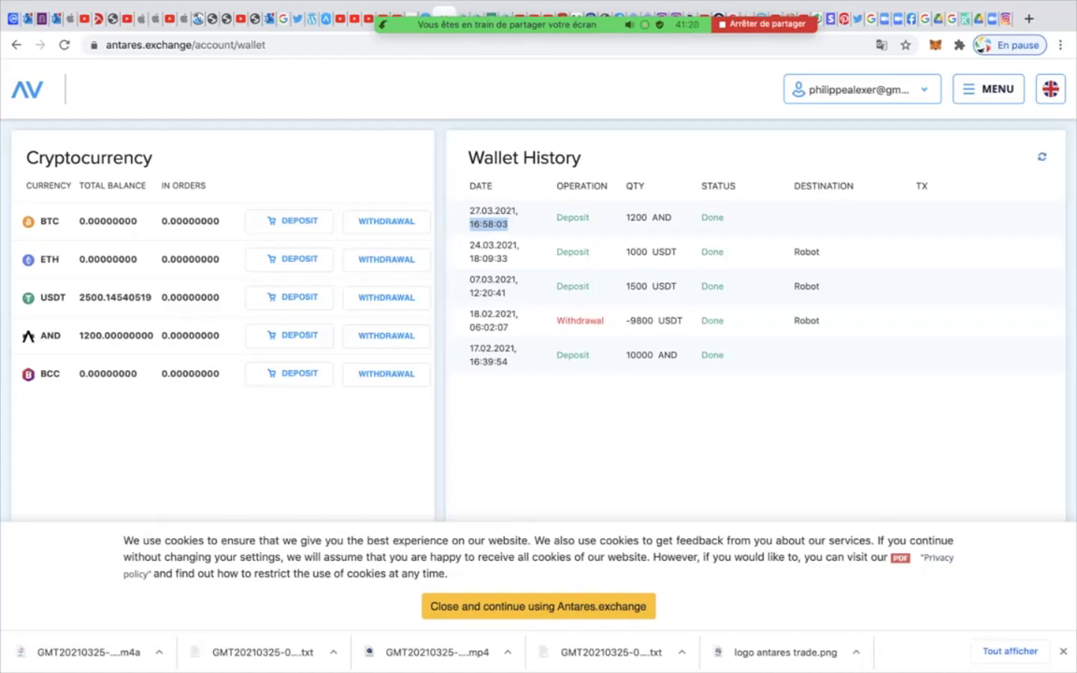
- Switch the site language to FR and go to the Échangeur instantané page
{"action": "left_click", "coordinate": [988, 89]}
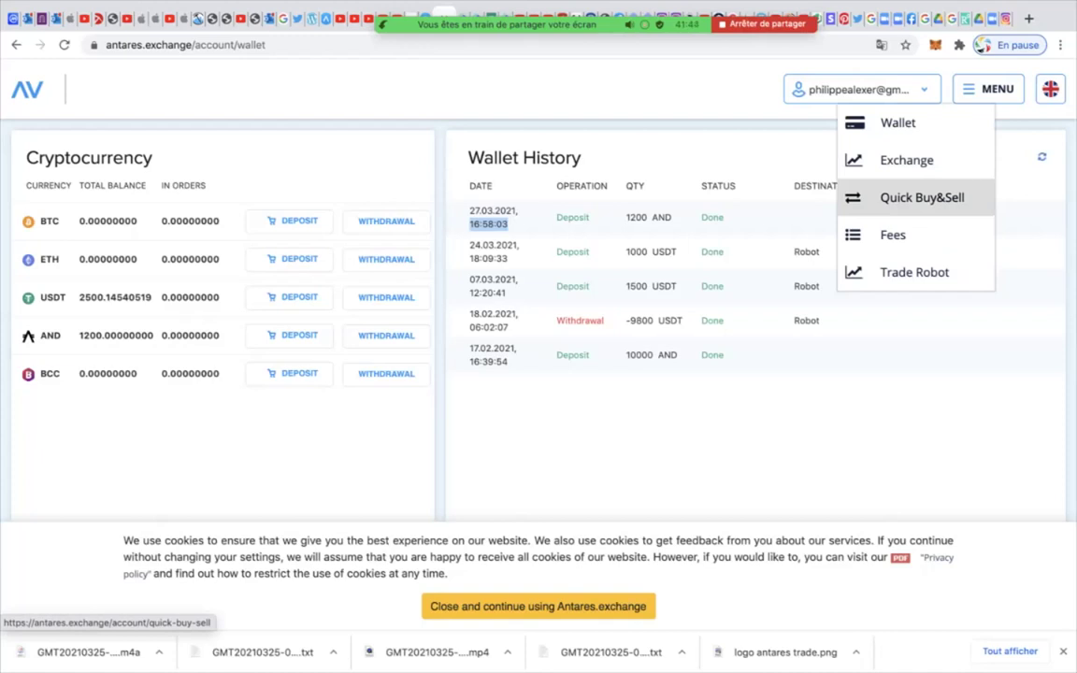
{"action": "mouse_move", "coordinate": [1051, 89]}
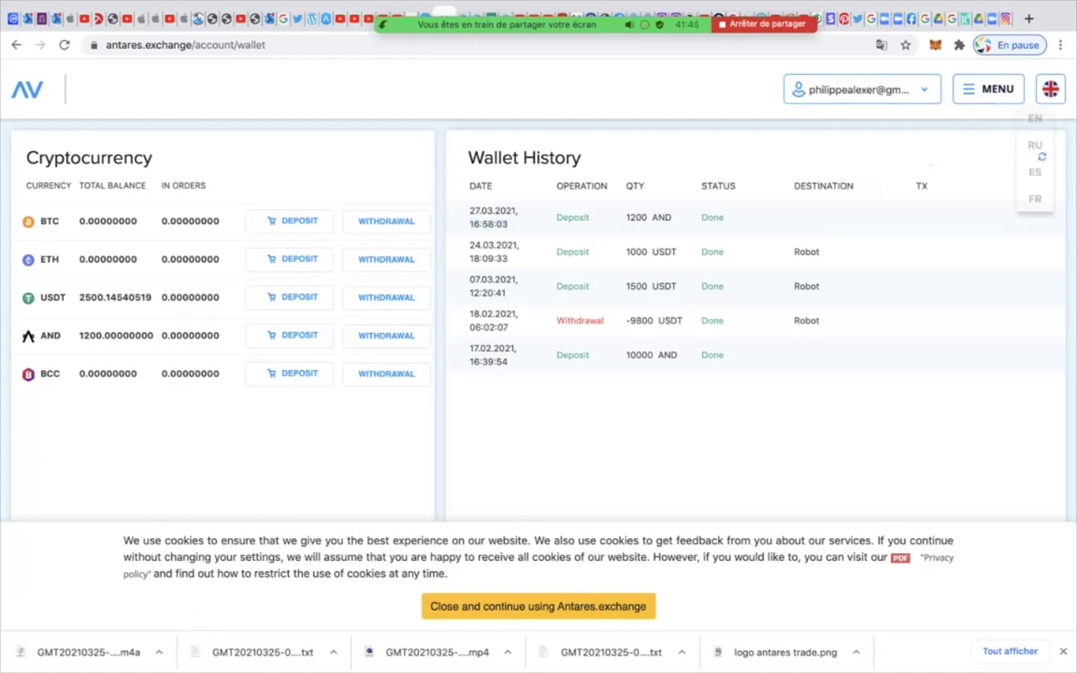
{"action": "left_click", "coordinate": [1035, 199]}
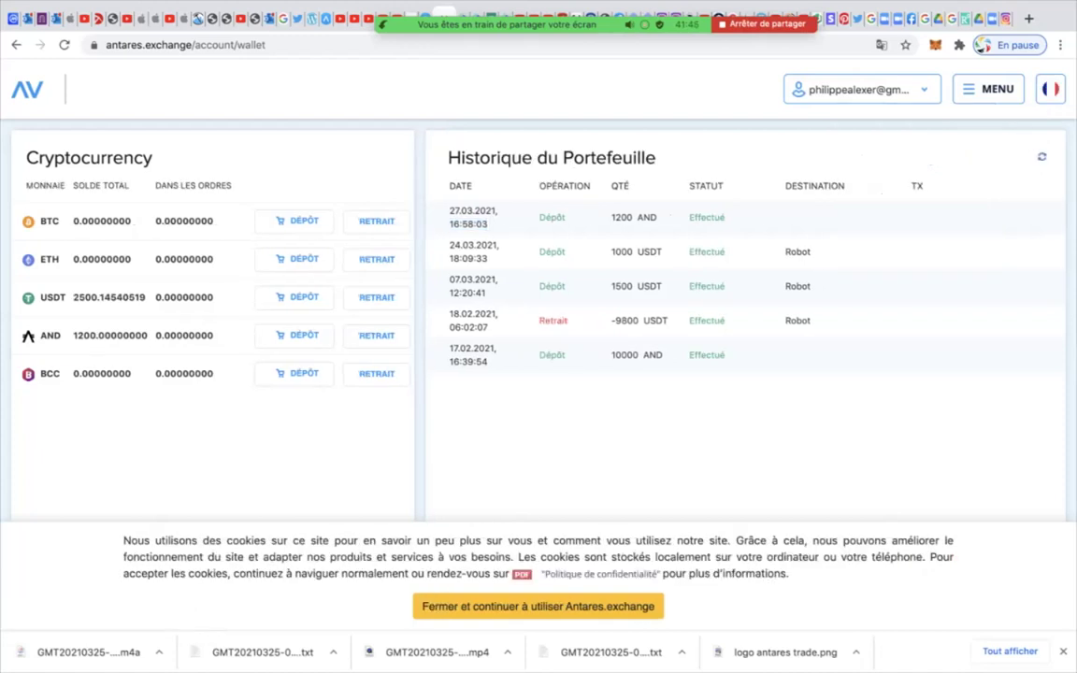
{"action": "mouse_move", "coordinate": [988, 89]}
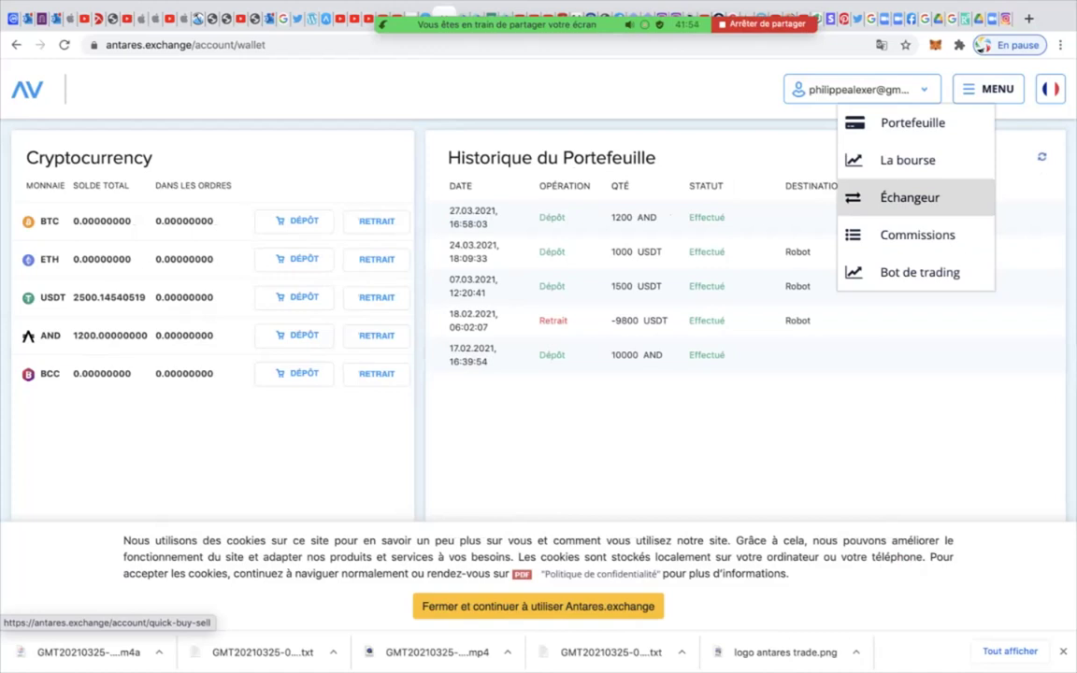
{"action": "left_click", "coordinate": [909, 197]}
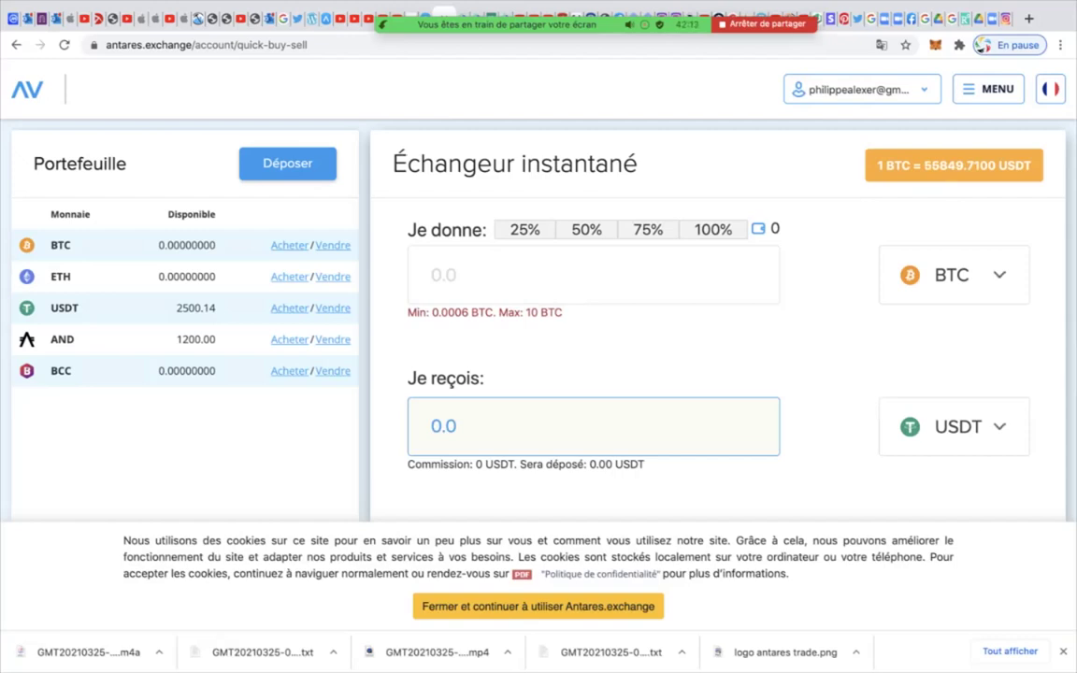
- Set the currency to give to AND, with 1200.00 AND available
{"action": "left_click", "coordinate": [954, 274]}
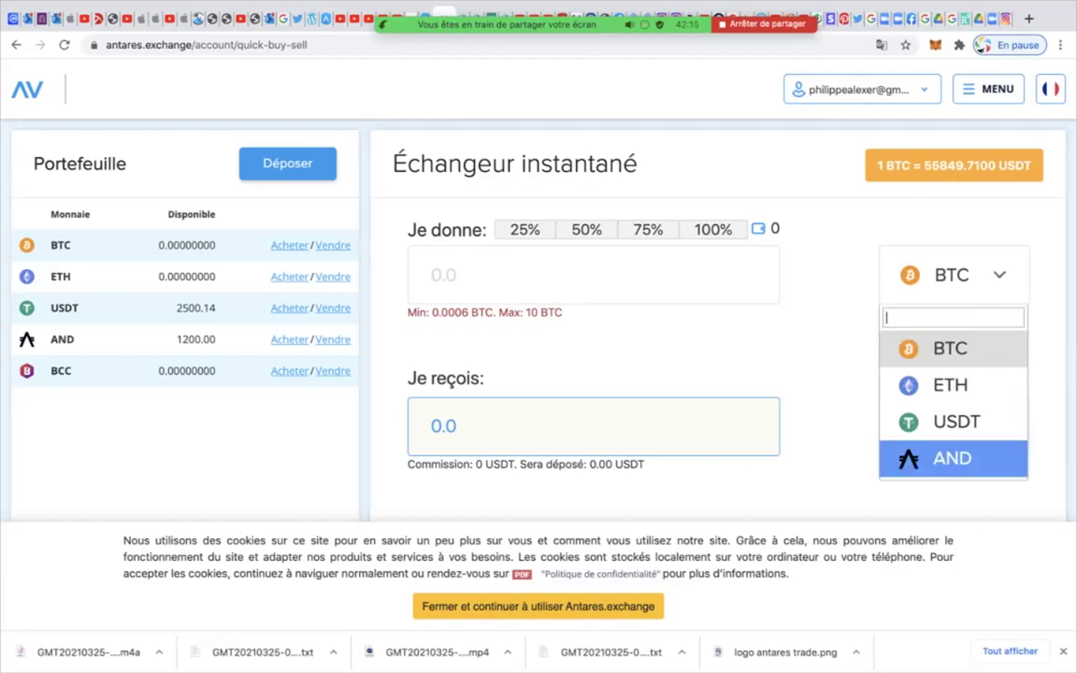
{"action": "left_click", "coordinate": [950, 455]}
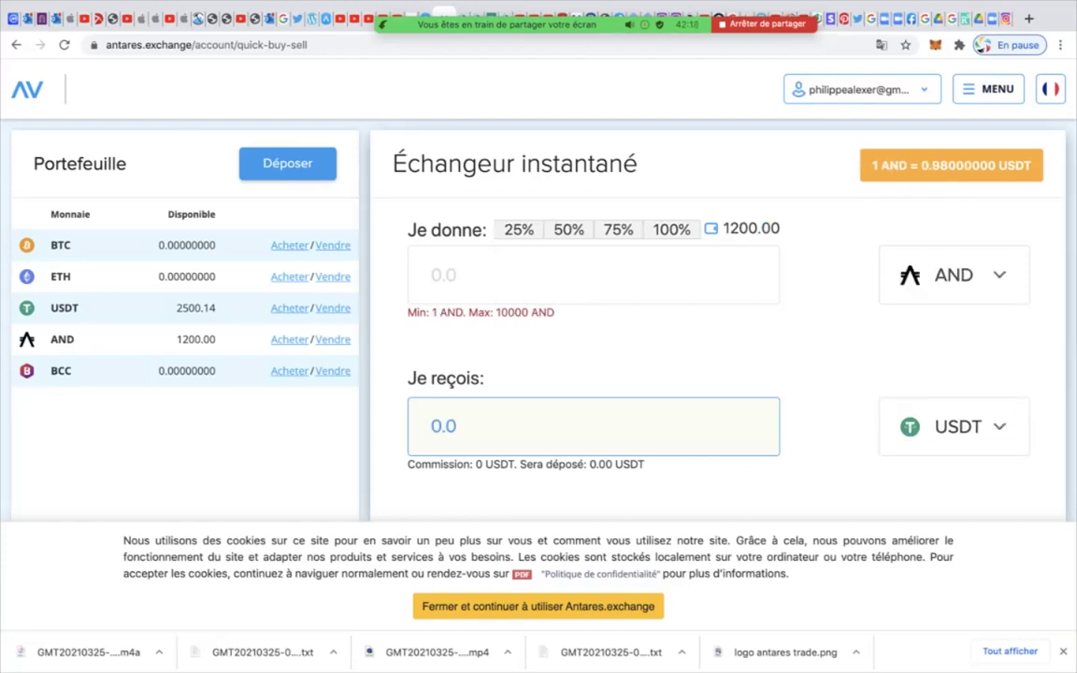
{"action": "left_click", "coordinate": [953, 274]}
{"action": "left_click", "coordinate": [935, 349]}
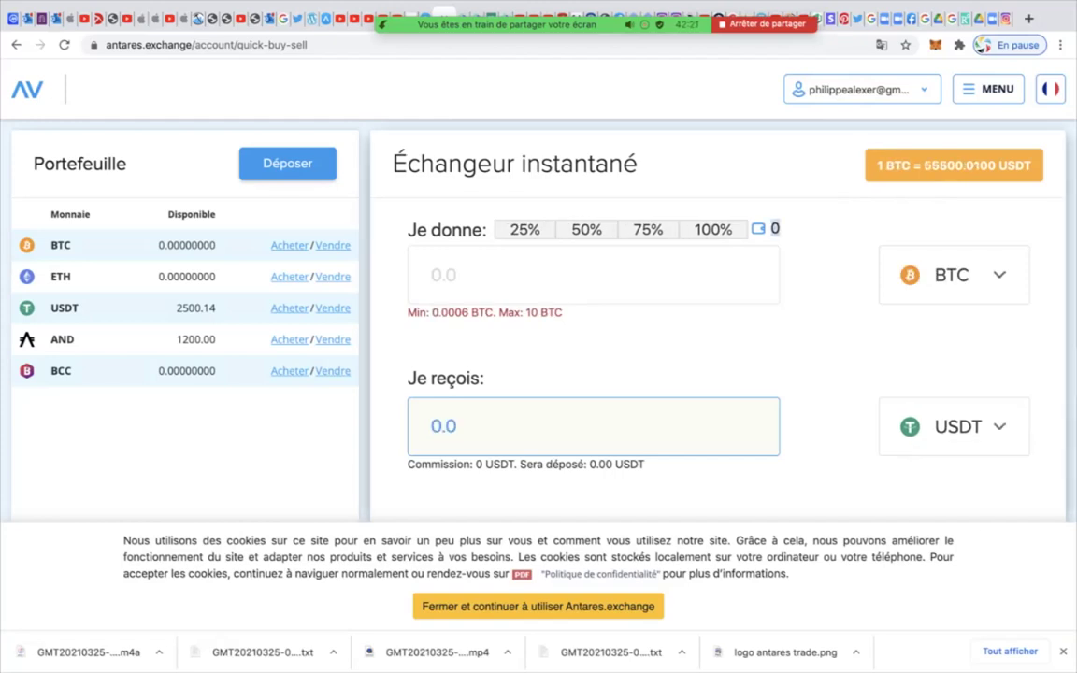
{"action": "left_click", "coordinate": [954, 274]}
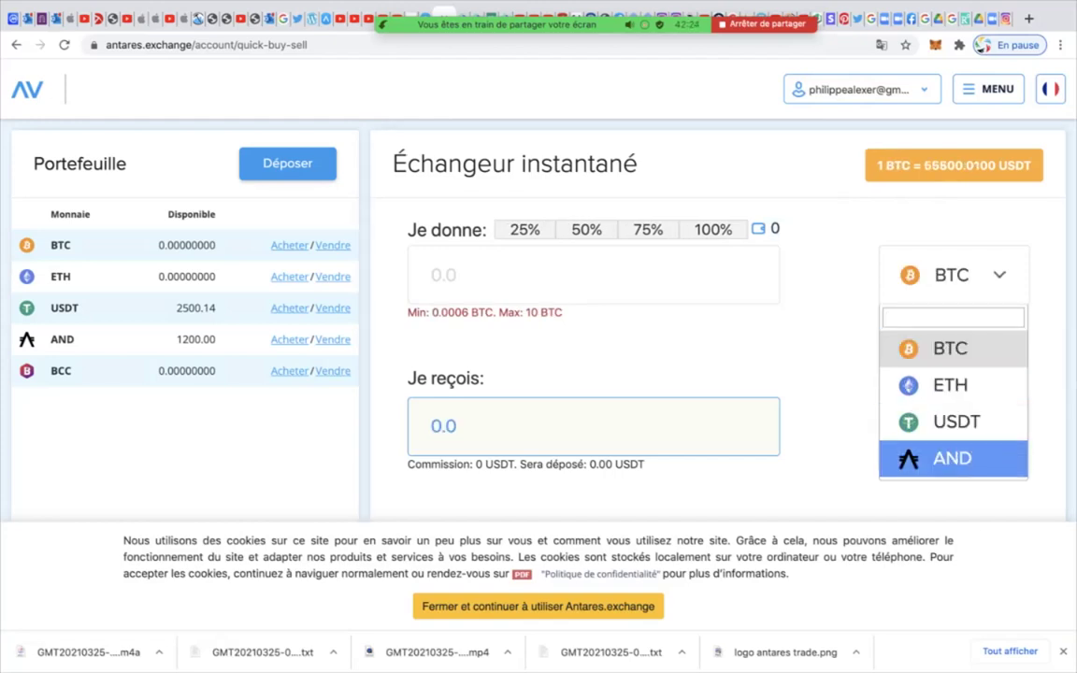
{"action": "left_click", "coordinate": [935, 457]}
{"action": "left_click_drag", "start_coordinate": [780, 228], "coordinate": [722, 228]}
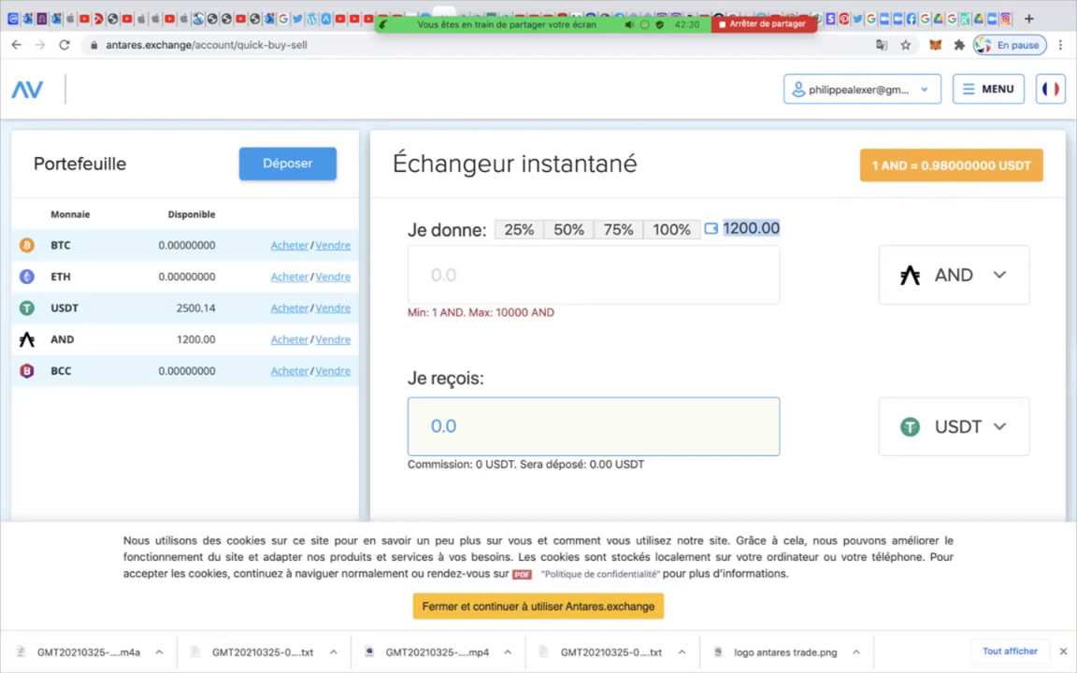
- Keep USDT as the currency to receive, at 1 AND = 0.98 USDT
{"action": "left_click", "coordinate": [954, 426]}
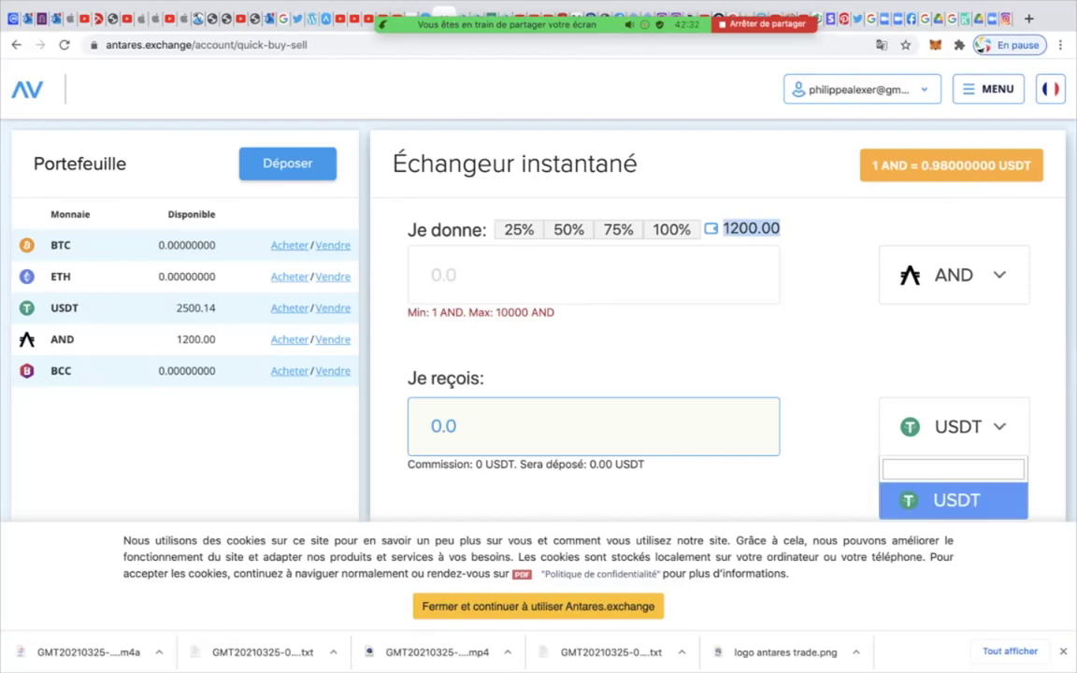
{"action": "scroll", "coordinate": [954, 426], "scroll_direction": "down", "scroll_amount": 1}
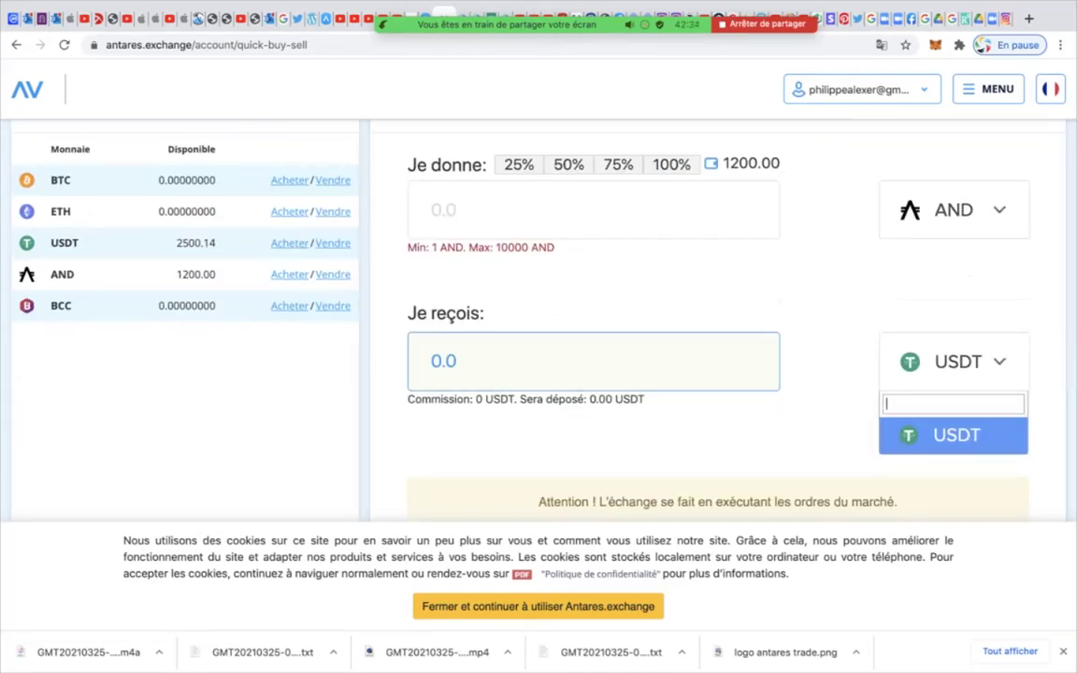
{"action": "key", "text": "Escape"}
{"action": "scroll", "coordinate": [598, 281], "scroll_direction": "up", "scroll_amount": 1}
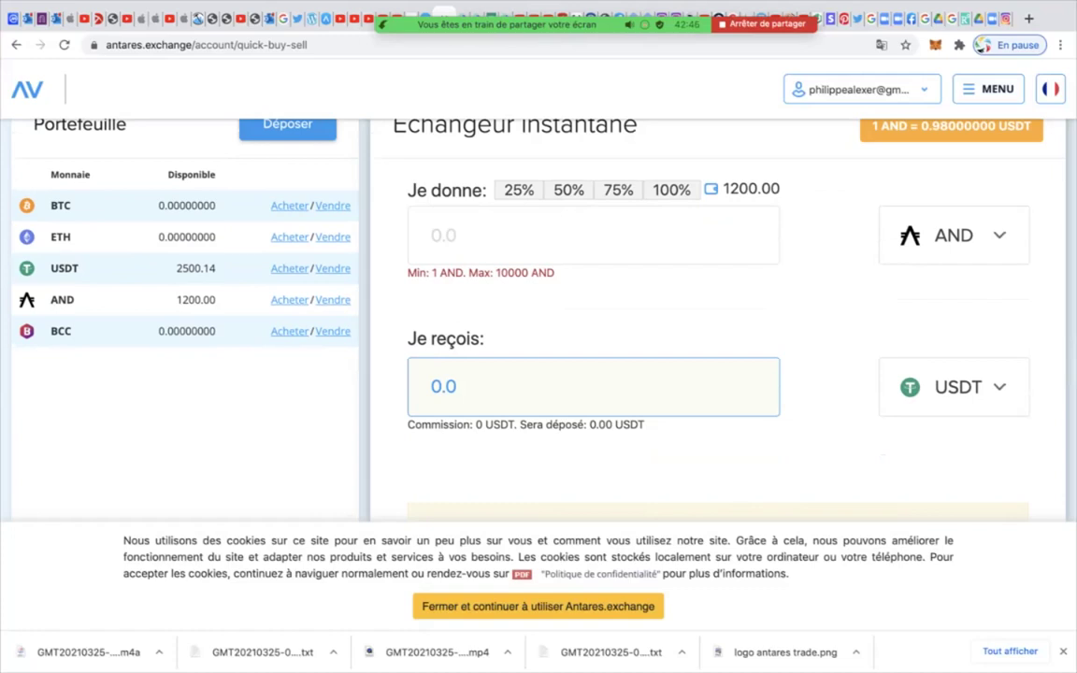
{"action": "scroll", "coordinate": [539, 280], "scroll_direction": "up", "scroll_amount": 1}
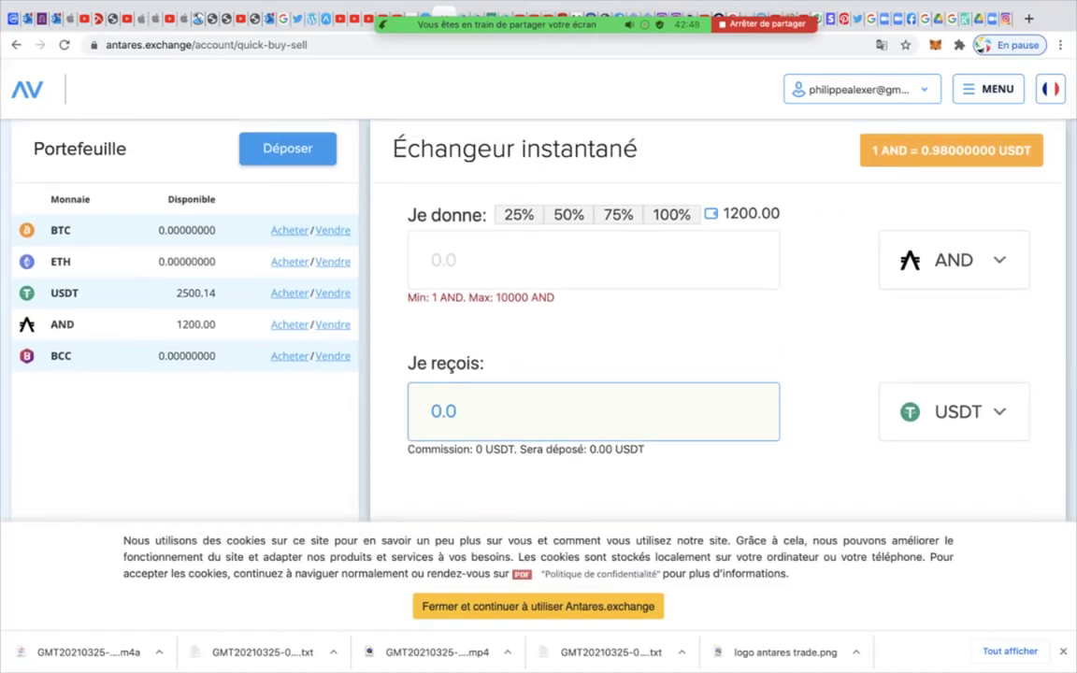
- Try the percentage buttons, then fill in 25% of the balance, 300 AND
{"action": "left_click", "coordinate": [519, 214]}
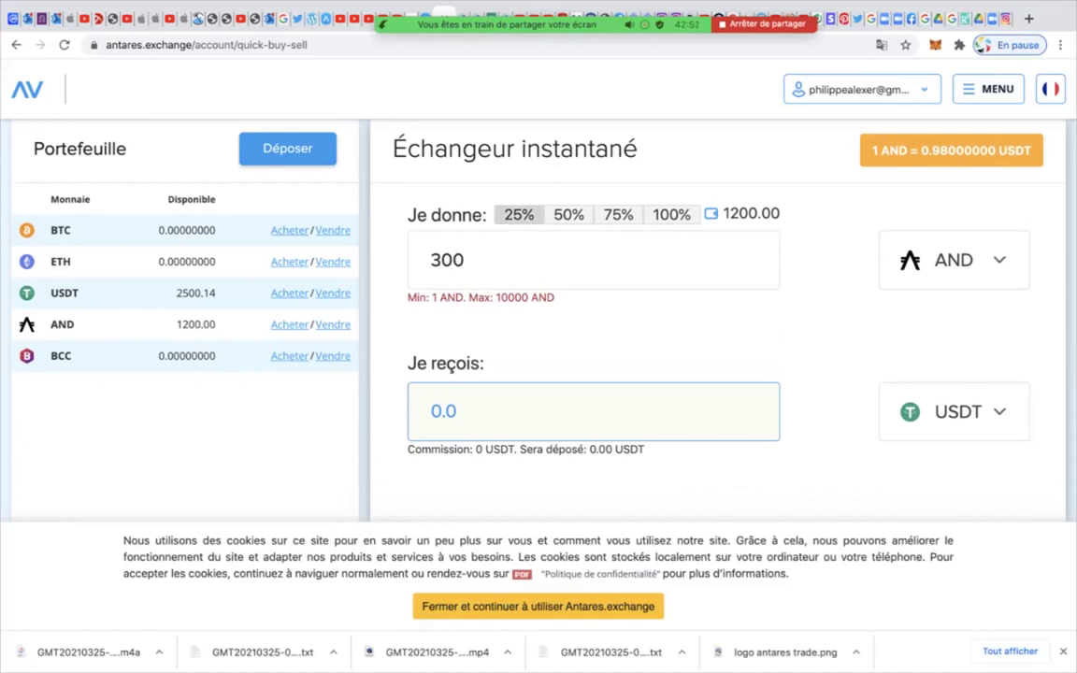
{"action": "left_click", "coordinate": [569, 214]}
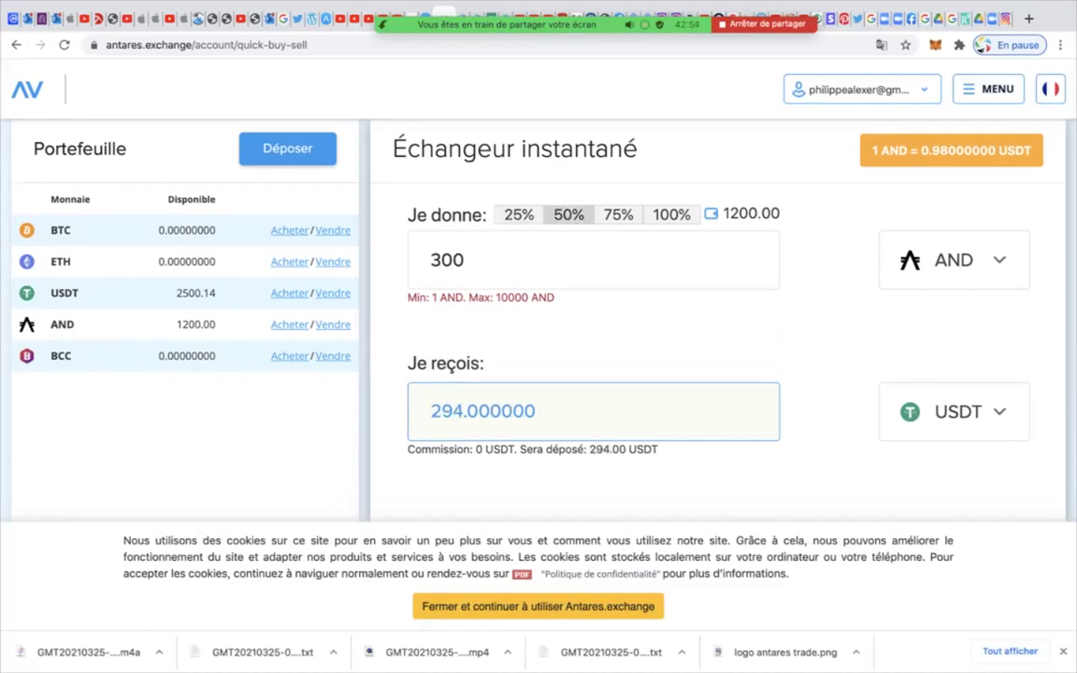
{"action": "left_click", "coordinate": [618, 214]}
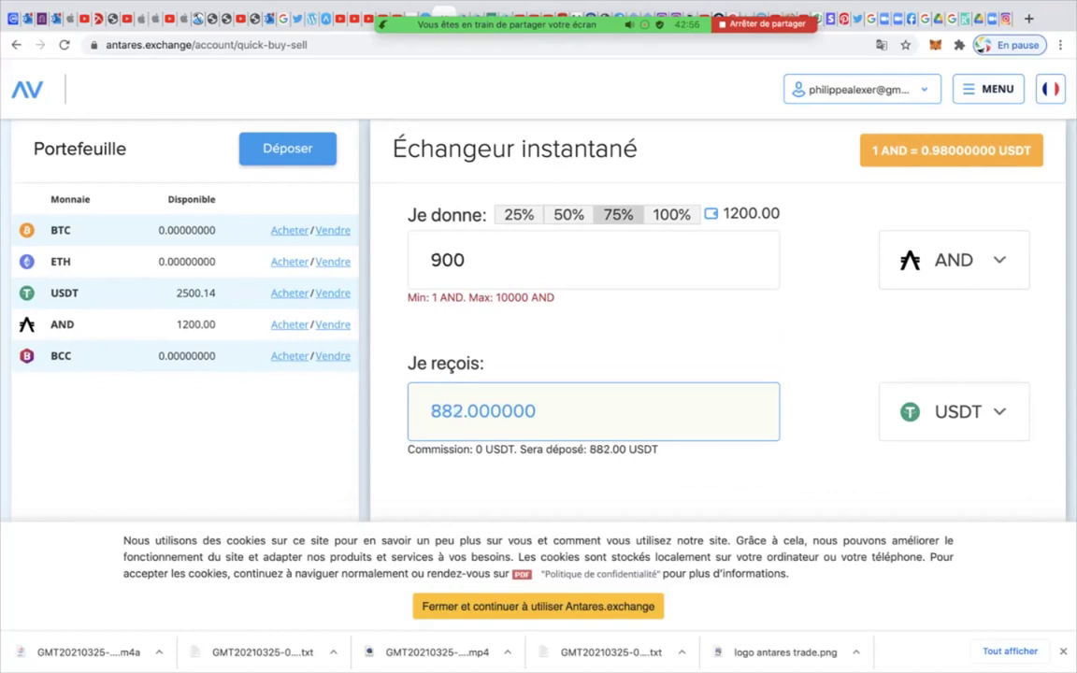
{"action": "left_click", "coordinate": [672, 214]}
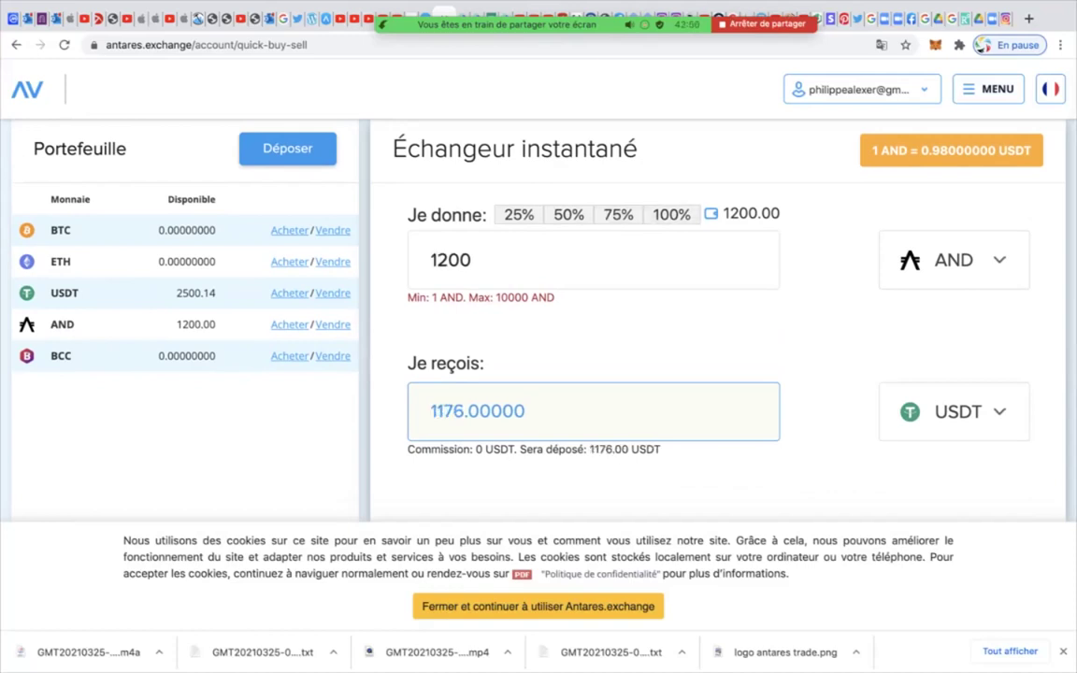
{"action": "scroll", "coordinate": [539, 280], "scroll_direction": "down", "scroll_amount": 1}
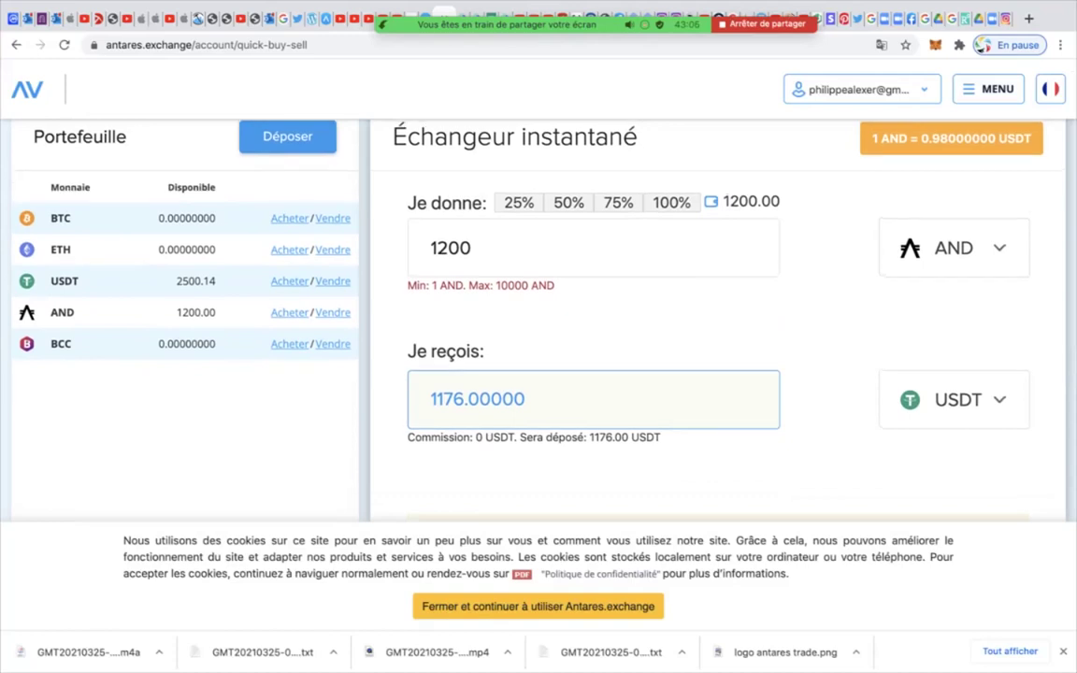
{"action": "scroll", "coordinate": [538, 280], "scroll_direction": "up", "scroll_amount": 1}
{"action": "left_click", "coordinate": [519, 208]}
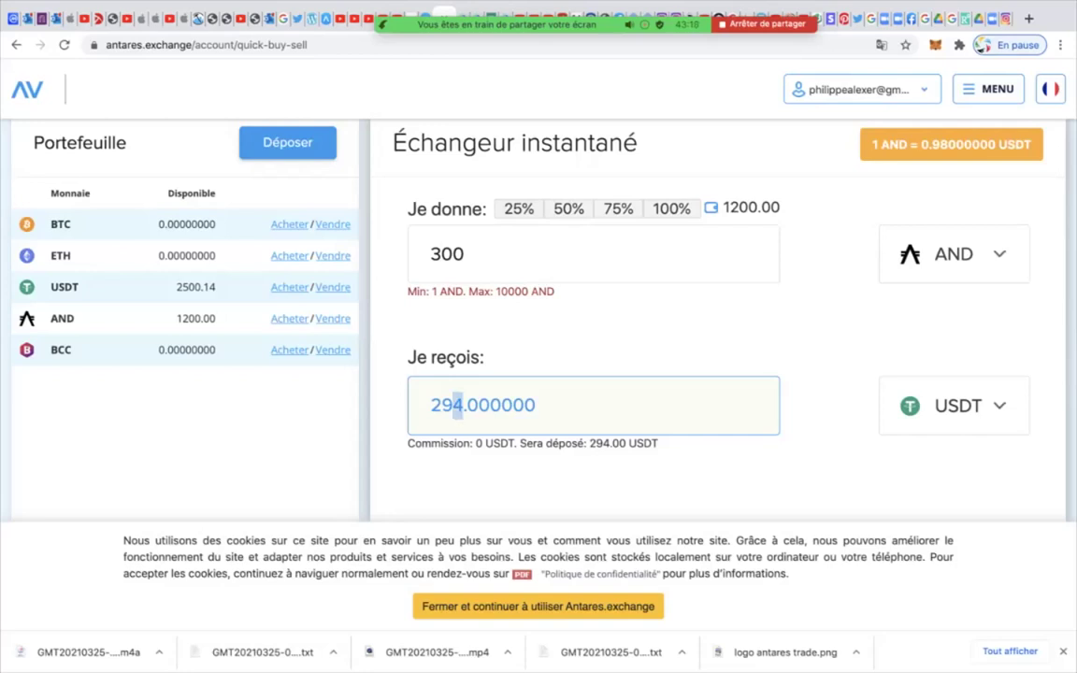
- Check the 294 USDT to be received and confirm the exchange
{"action": "double_click", "coordinate": [445, 404]}
{"action": "scroll", "coordinate": [451, 165], "scroll_direction": "down", "scroll_amount": 4}
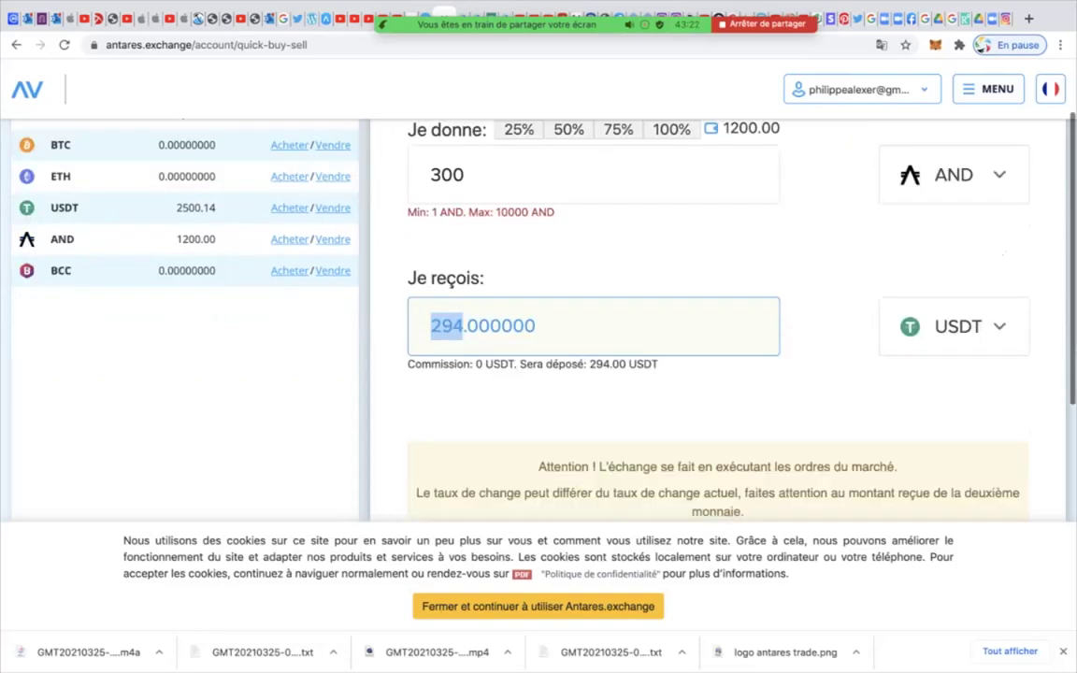
{"action": "scroll", "coordinate": [449, 165], "scroll_direction": "down", "scroll_amount": 2}
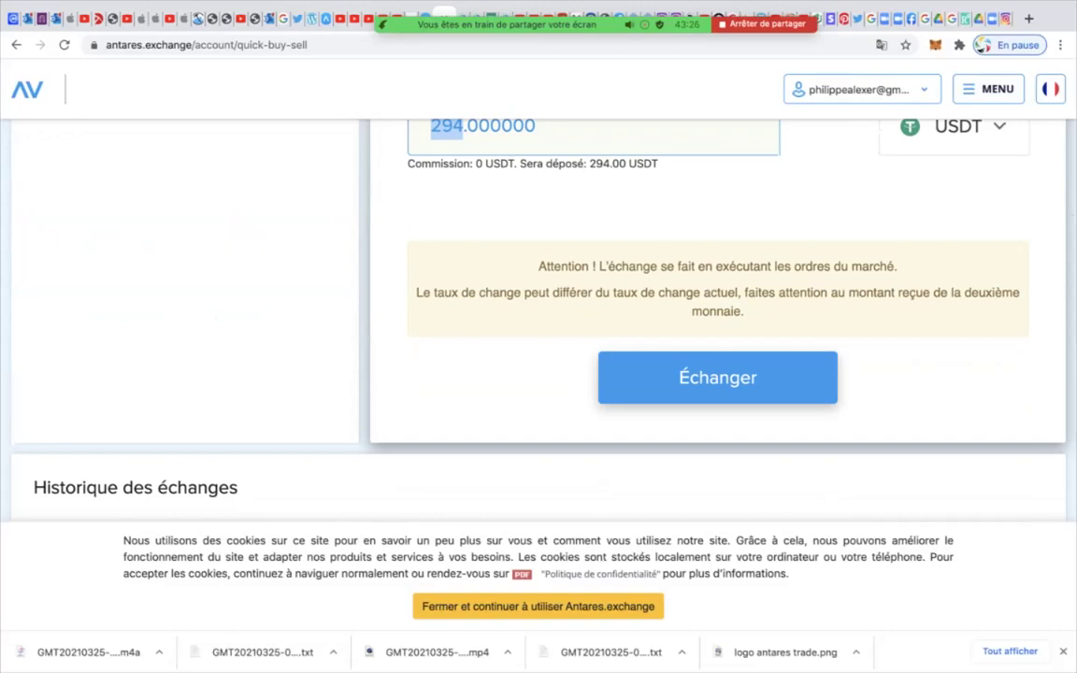
{"action": "key", "text": "Return"}
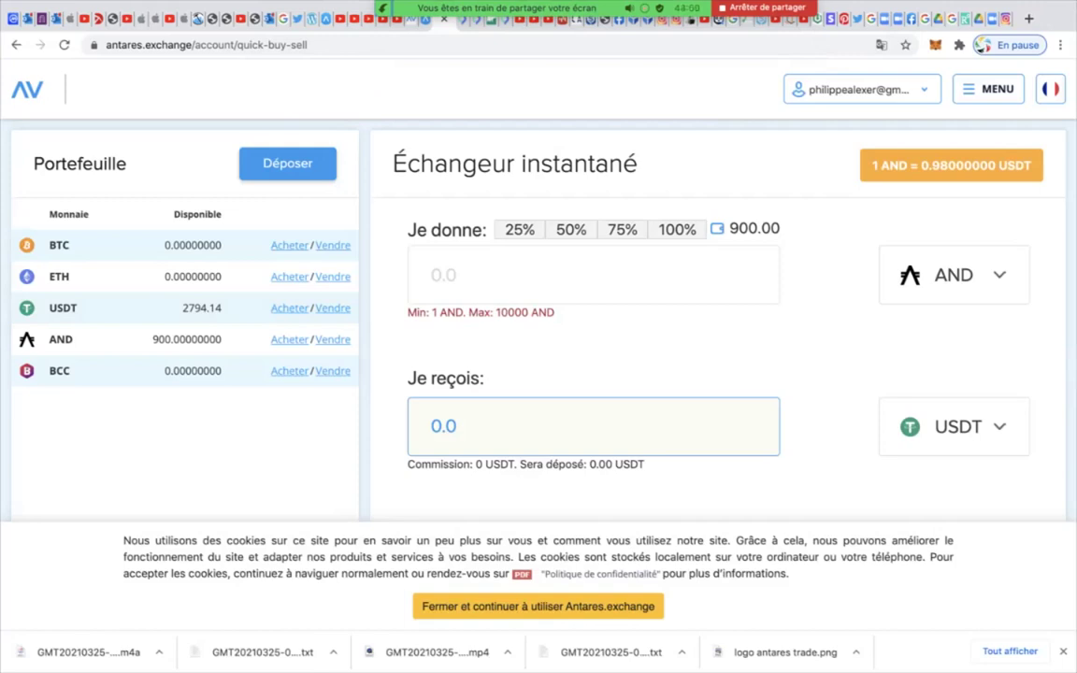
- Note the new 2794.14 USDT balance and open the site's MENU
{"action": "left_click_drag", "start_coordinate": [182, 308], "coordinate": [206, 308]}
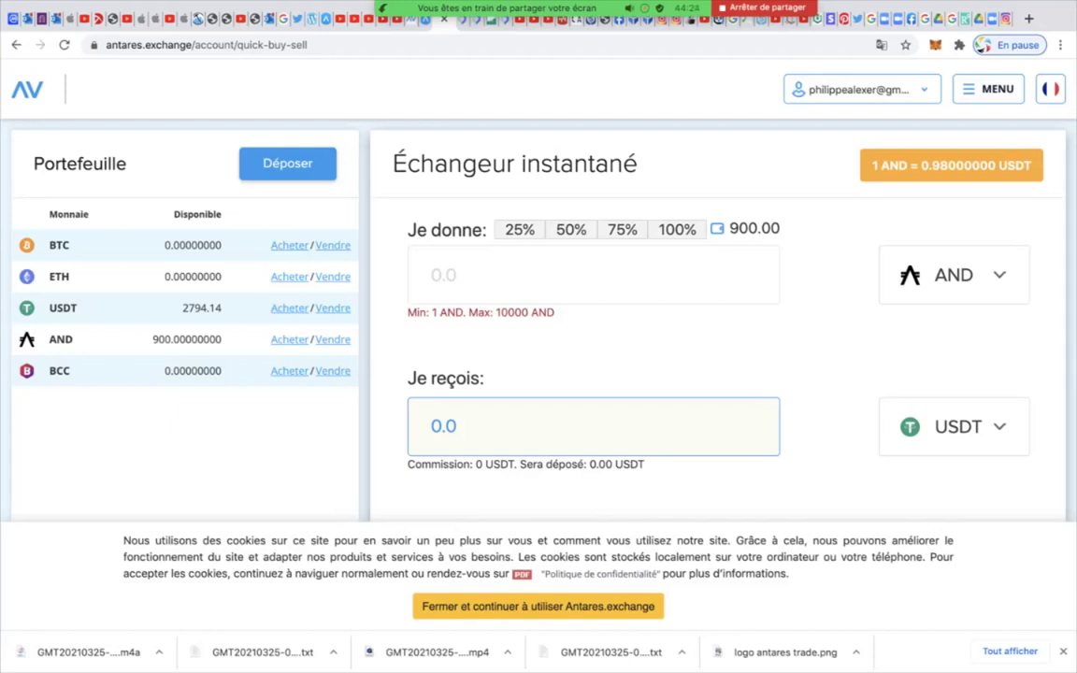
{"action": "left_click", "coordinate": [988, 89]}
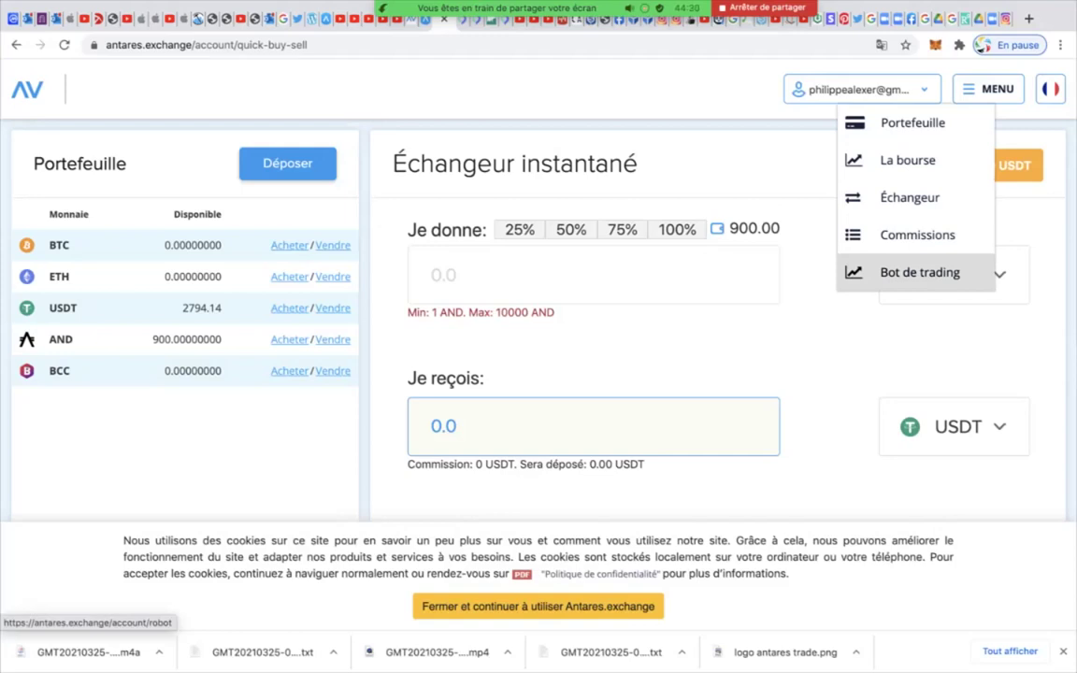
- Deposit 1000 USDT into the trading bot budget, then open the withdrawal form
{"action": "left_click", "coordinate": [920, 272]}
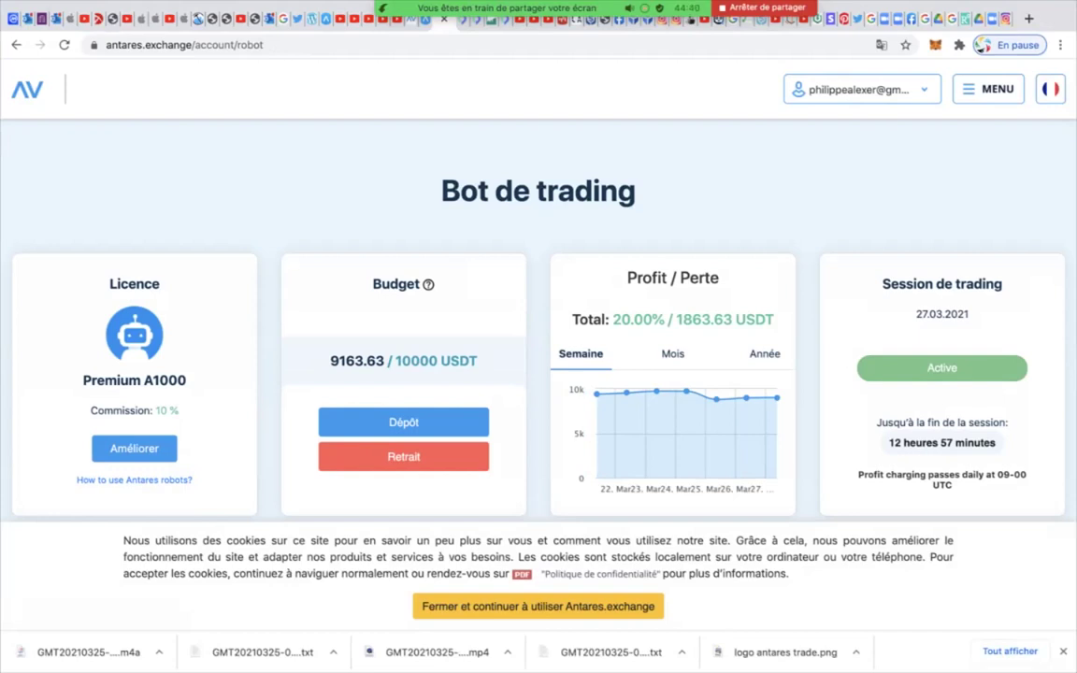
{"action": "left_click", "coordinate": [403, 422]}
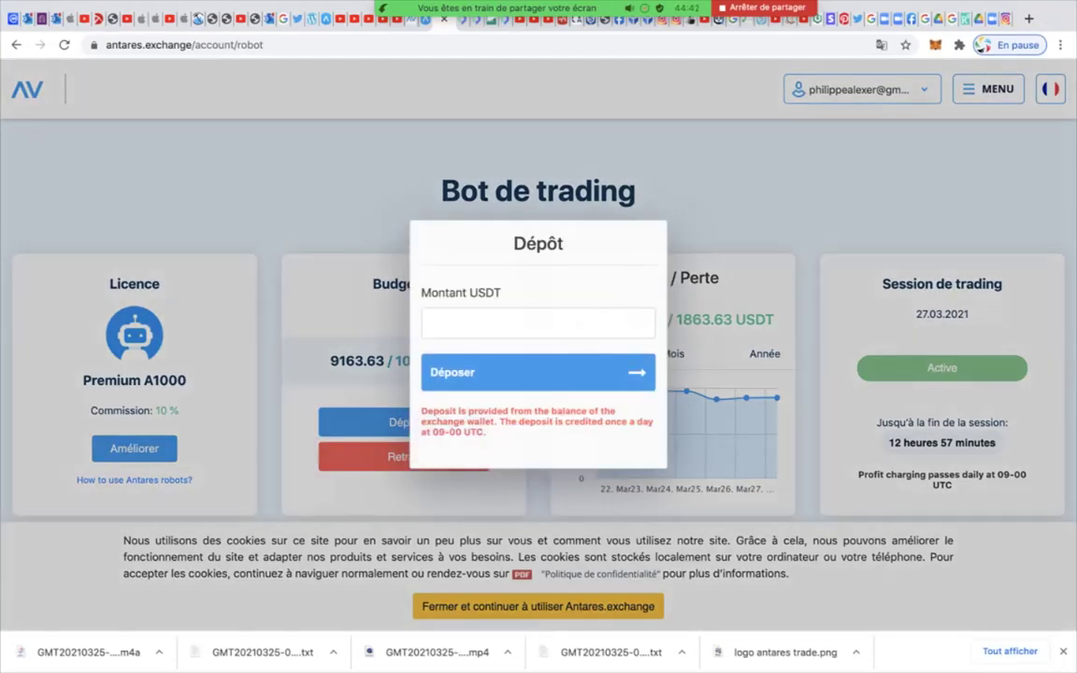
{"action": "left_click", "coordinate": [538, 323]}
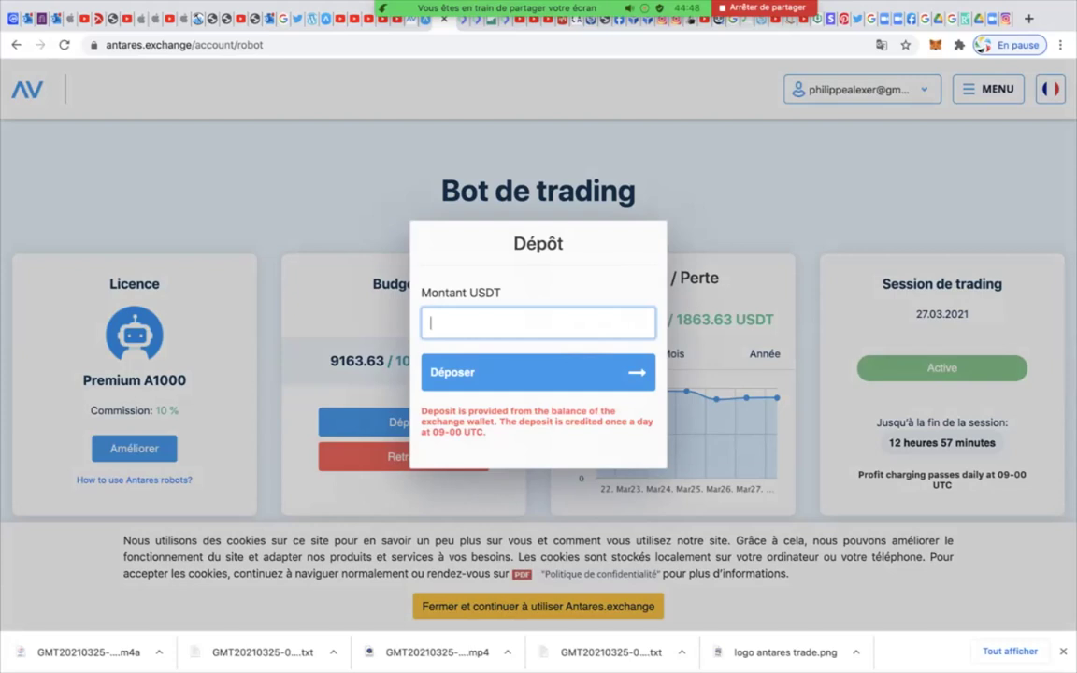
{"action": "type", "text": "1"}
{"action": "type", "text": "000"}
{"action": "key", "text": "Return"}
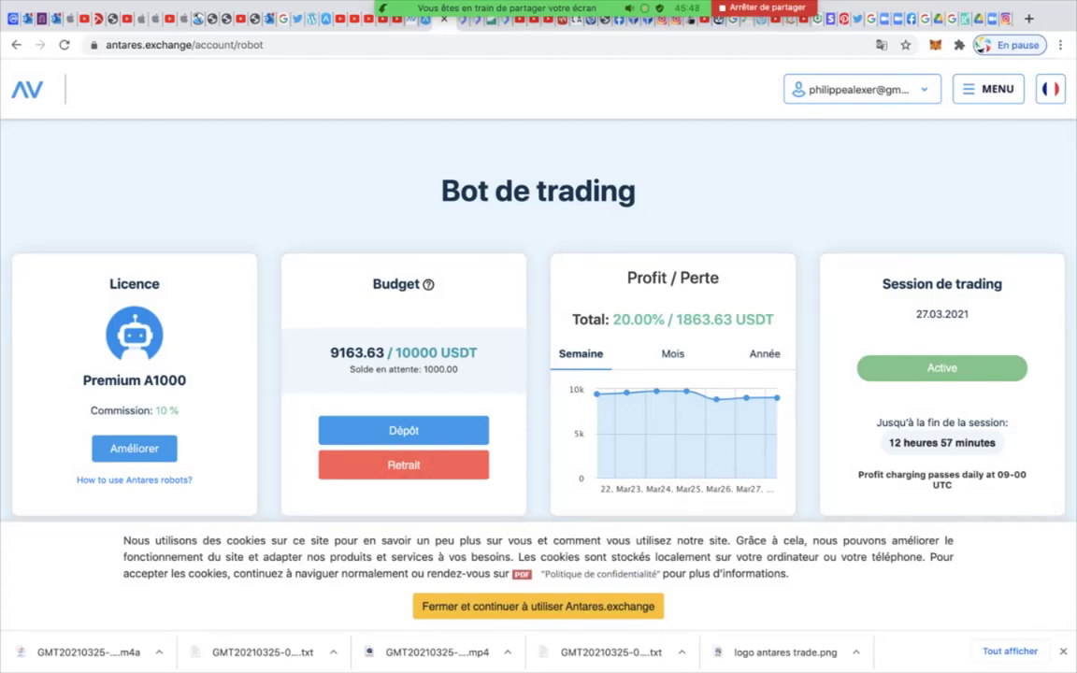
{"action": "left_click", "coordinate": [403, 465]}
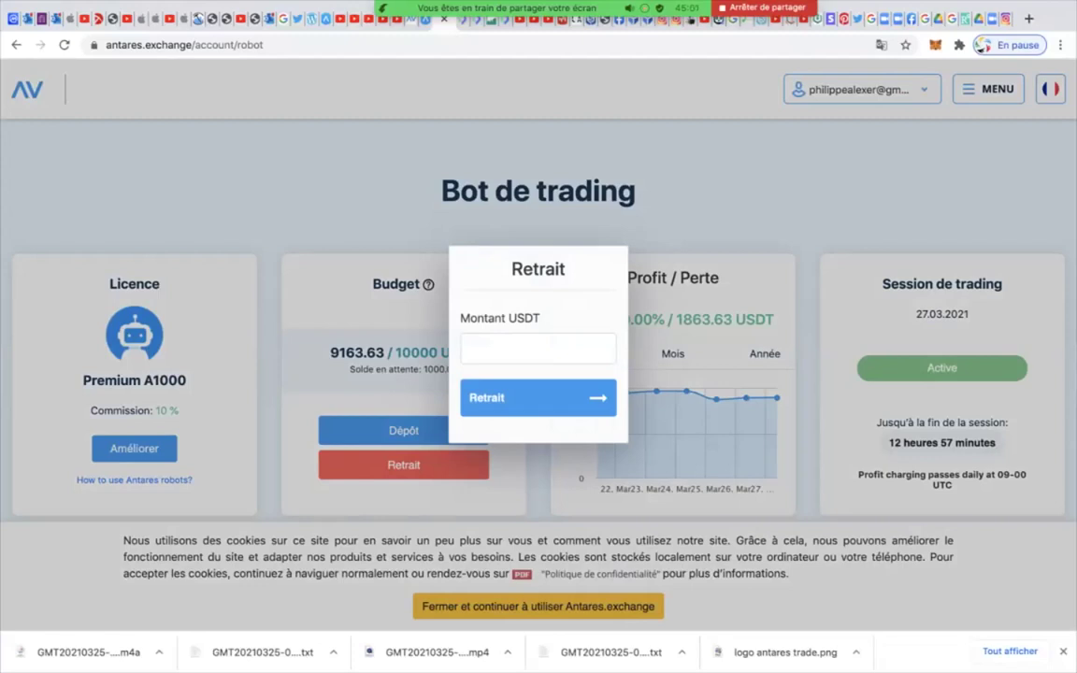
- Close the withdrawal form, check the 1794.14 USDT wallet balance, and return to Bot de trading
{"action": "key", "text": "Escape"}
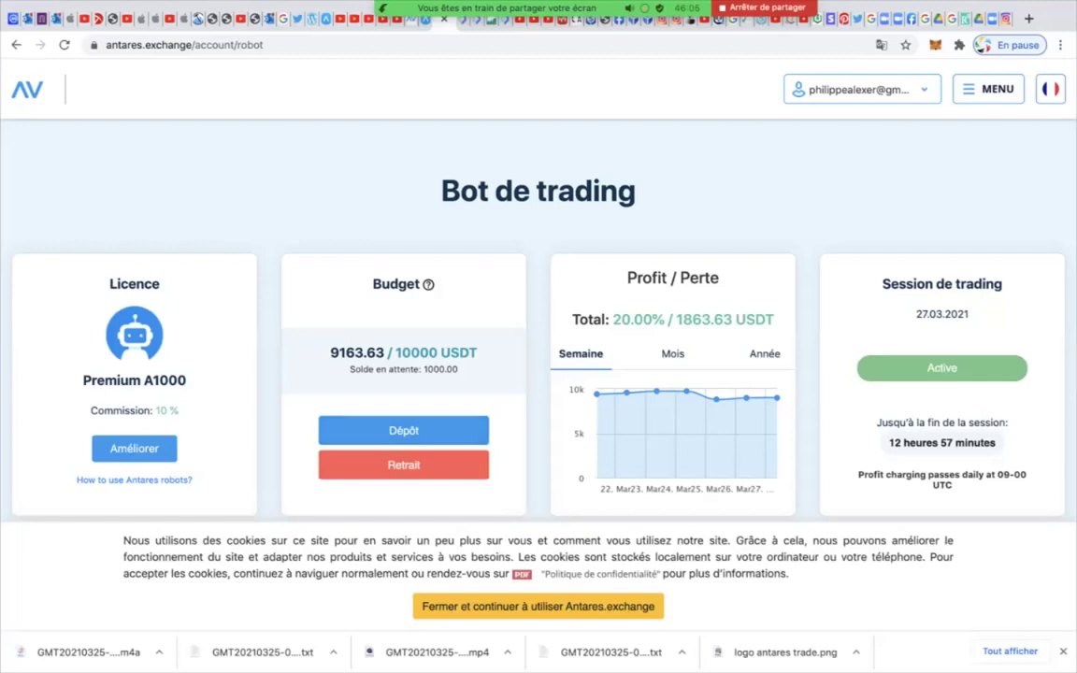
{"action": "left_click", "coordinate": [988, 89]}
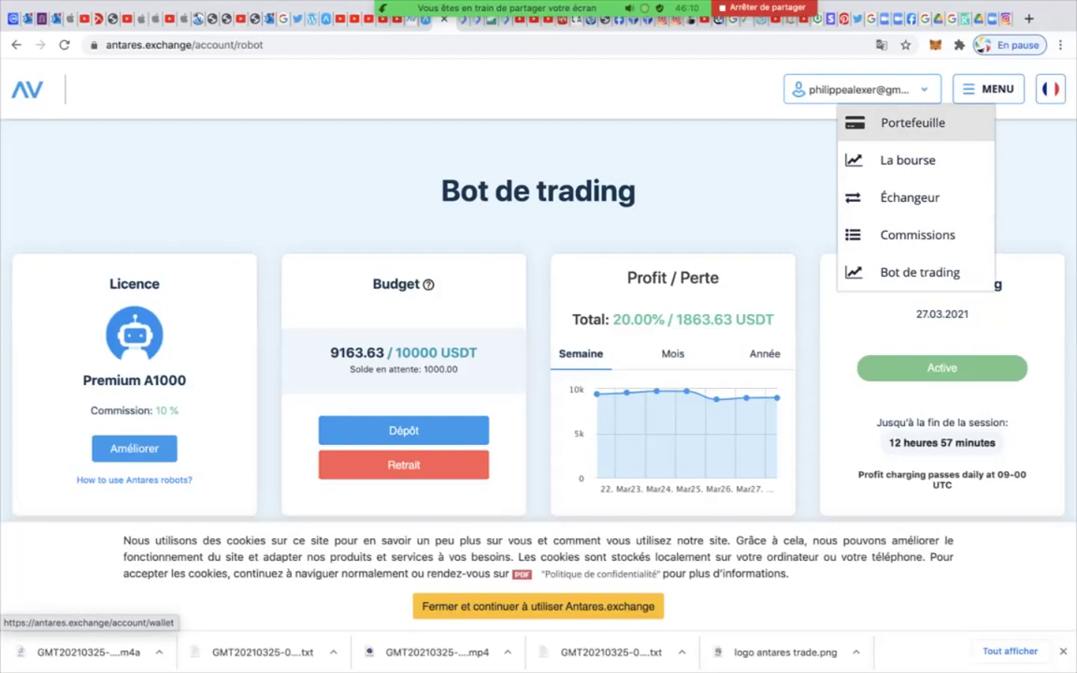
{"action": "left_click", "coordinate": [902, 123]}
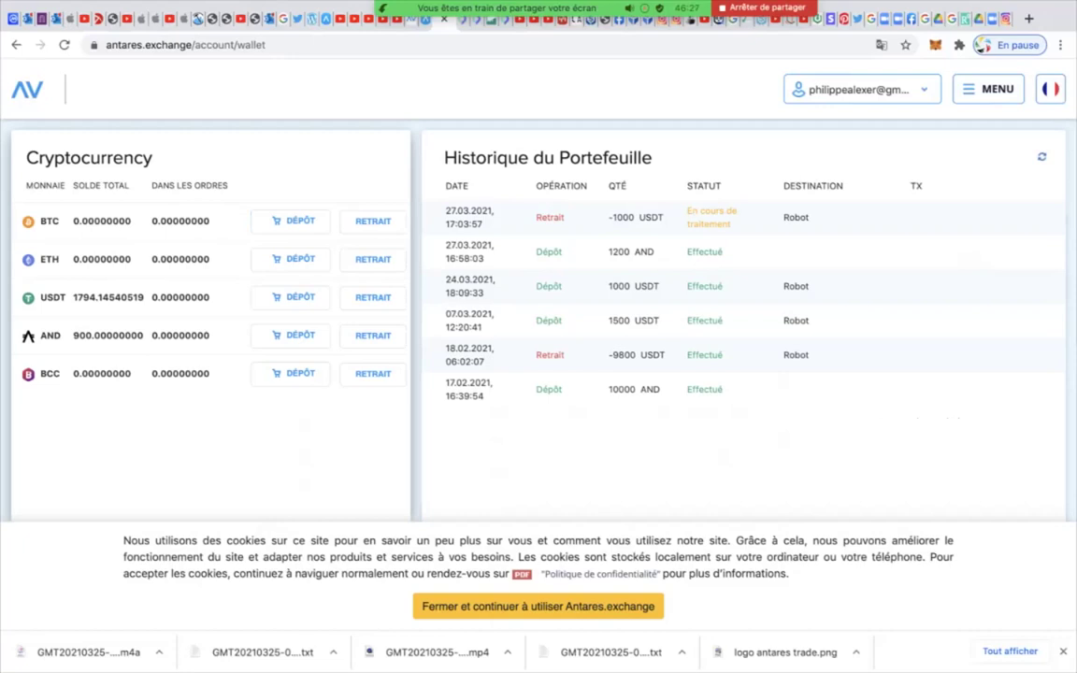
{"action": "left_click_drag", "start_coordinate": [73, 297], "coordinate": [96, 297]}
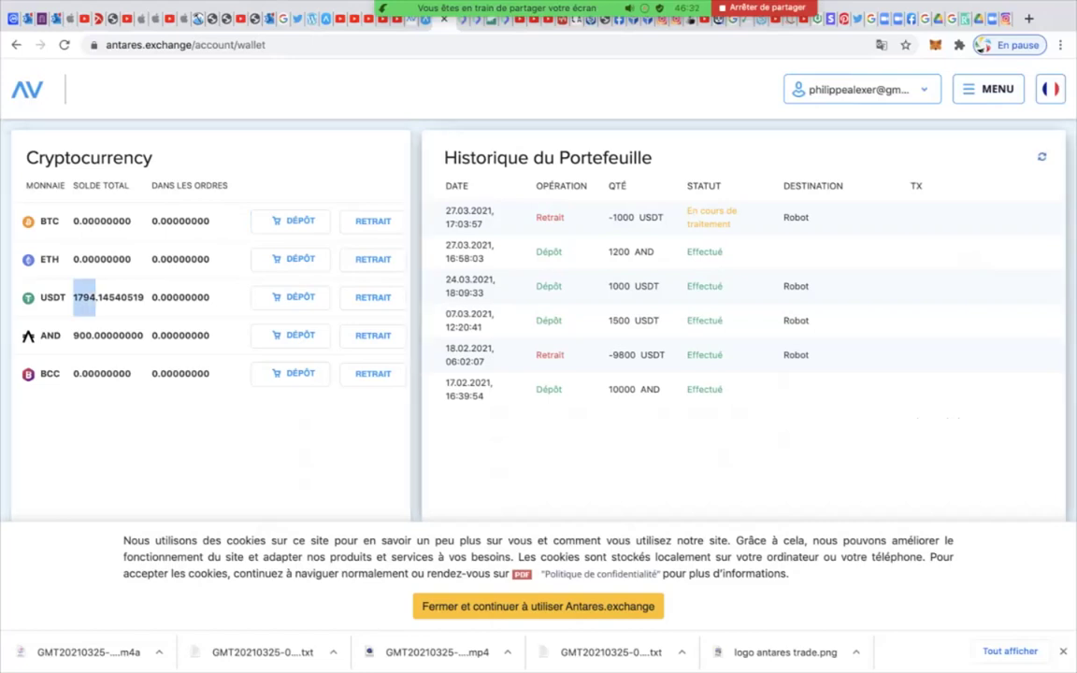
{"action": "left_click", "coordinate": [988, 89]}
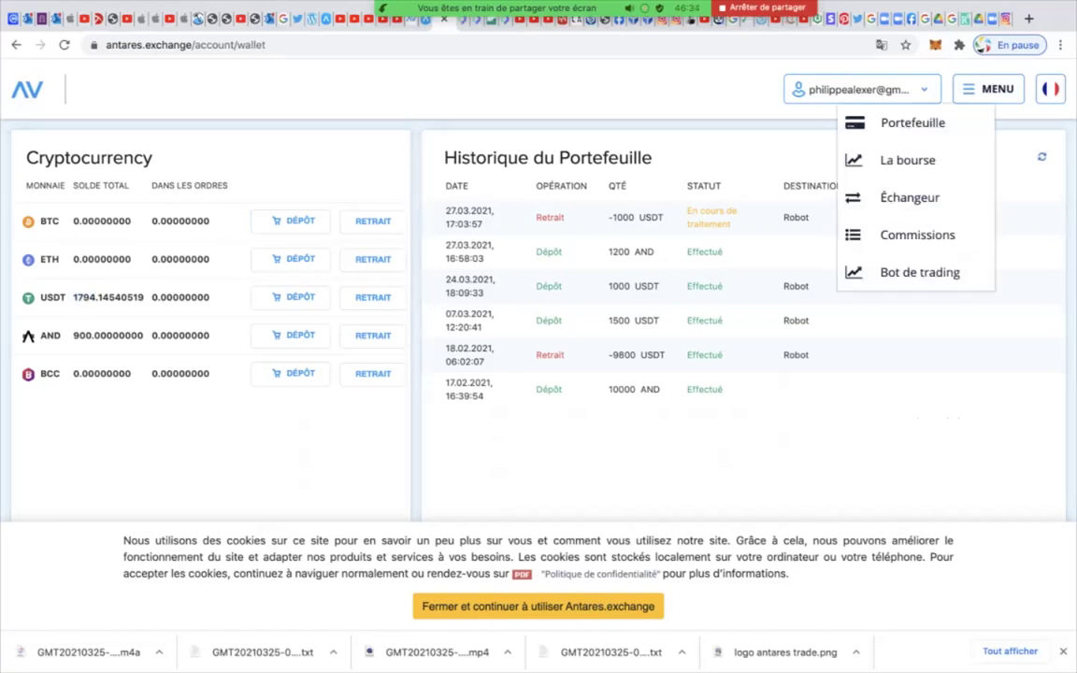
{"action": "left_click", "coordinate": [920, 272]}
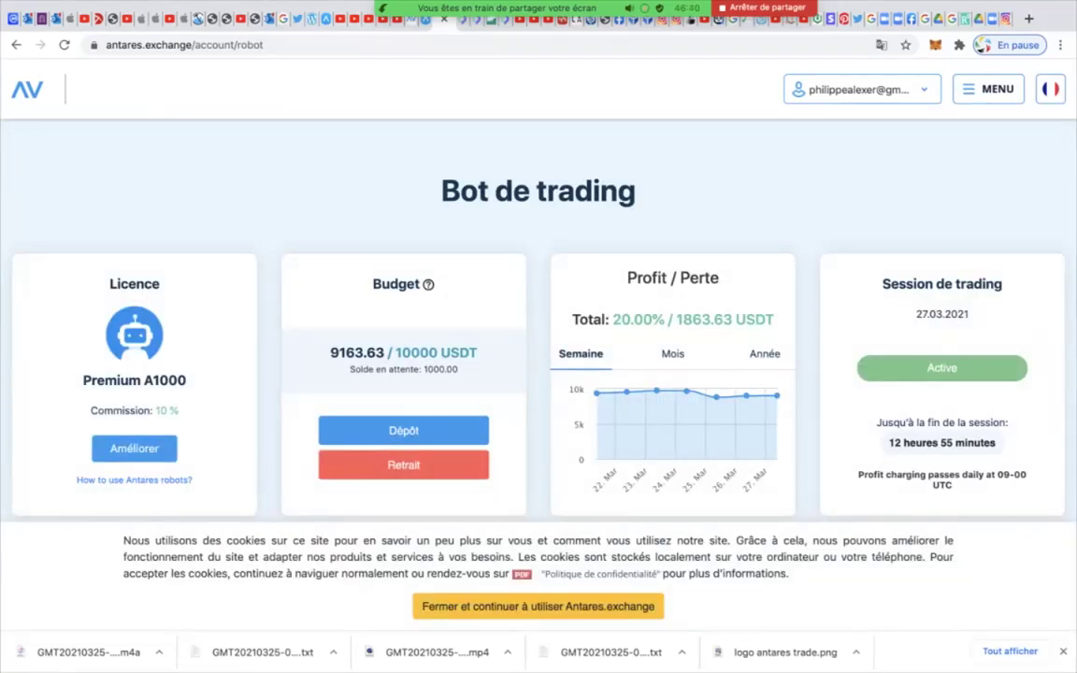
- Withdraw 163.63 USDT of bot profit, bringing the budget from 9163.63 to 9000.00 USDT
{"action": "left_click_drag", "start_coordinate": [458, 369], "coordinate": [423, 369]}
{"action": "double_click", "coordinate": [356, 352]}
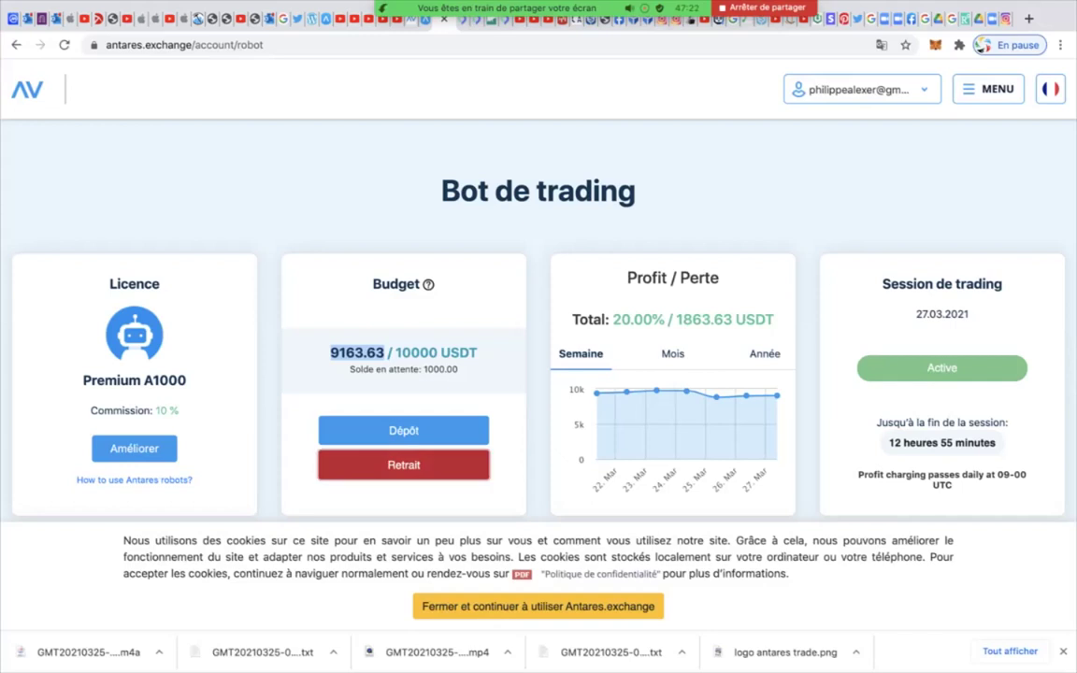
{"action": "left_click", "coordinate": [404, 464]}
{"action": "left_click", "coordinate": [538, 348]}
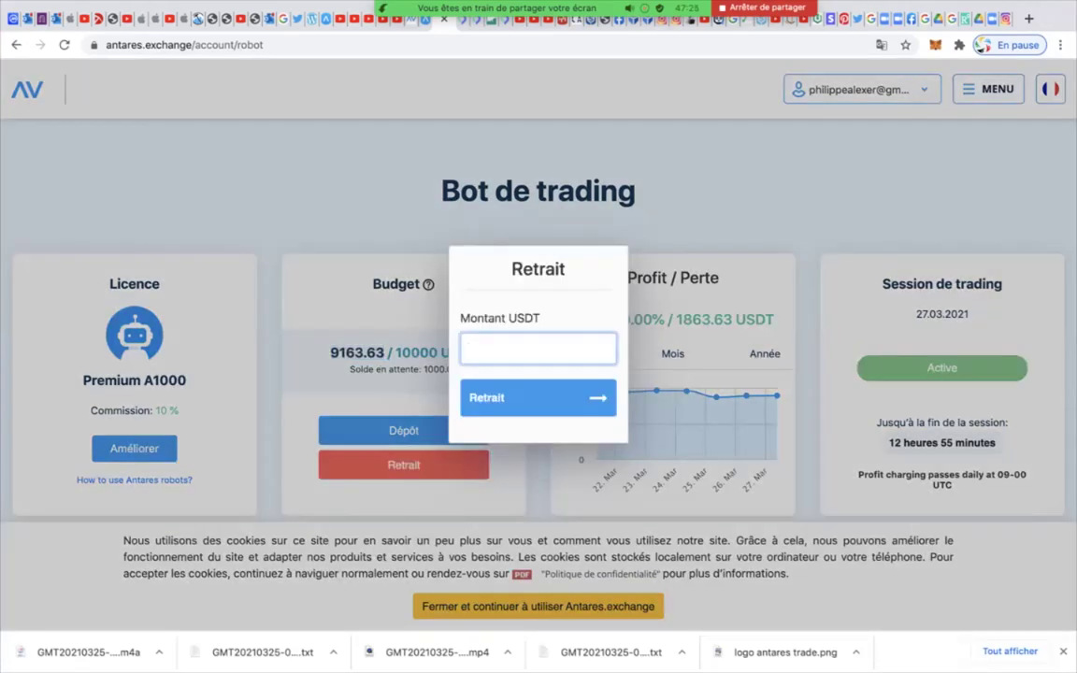
{"action": "type", "text": "163.63"}
{"action": "key", "text": "Return"}
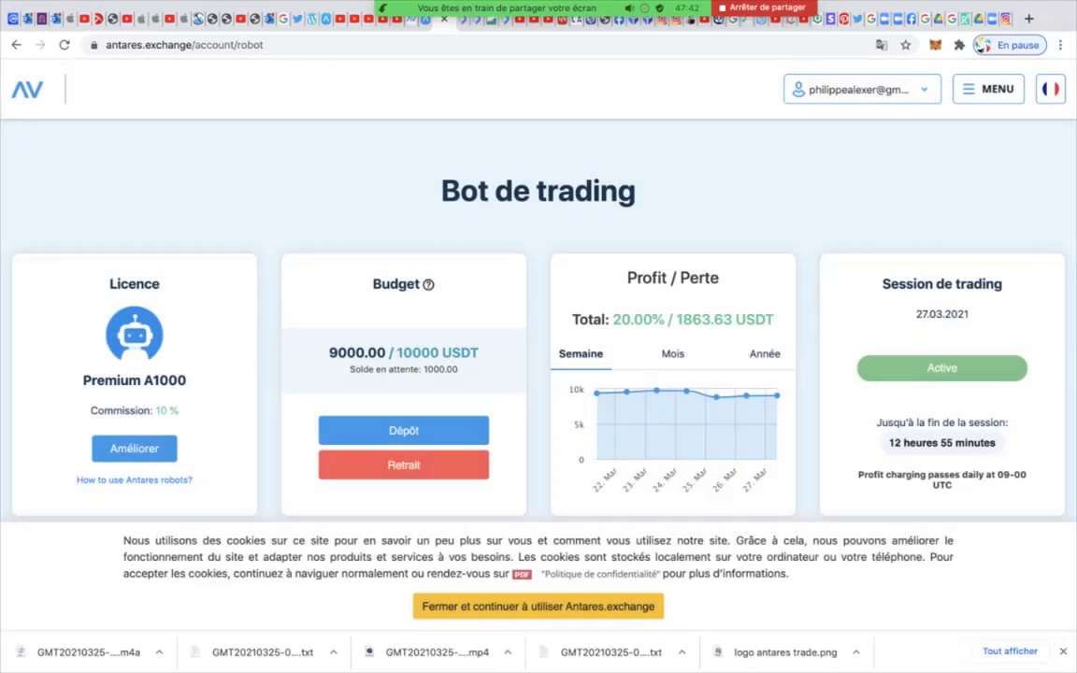
{"action": "left_click_drag", "start_coordinate": [328, 352], "coordinate": [385, 352]}
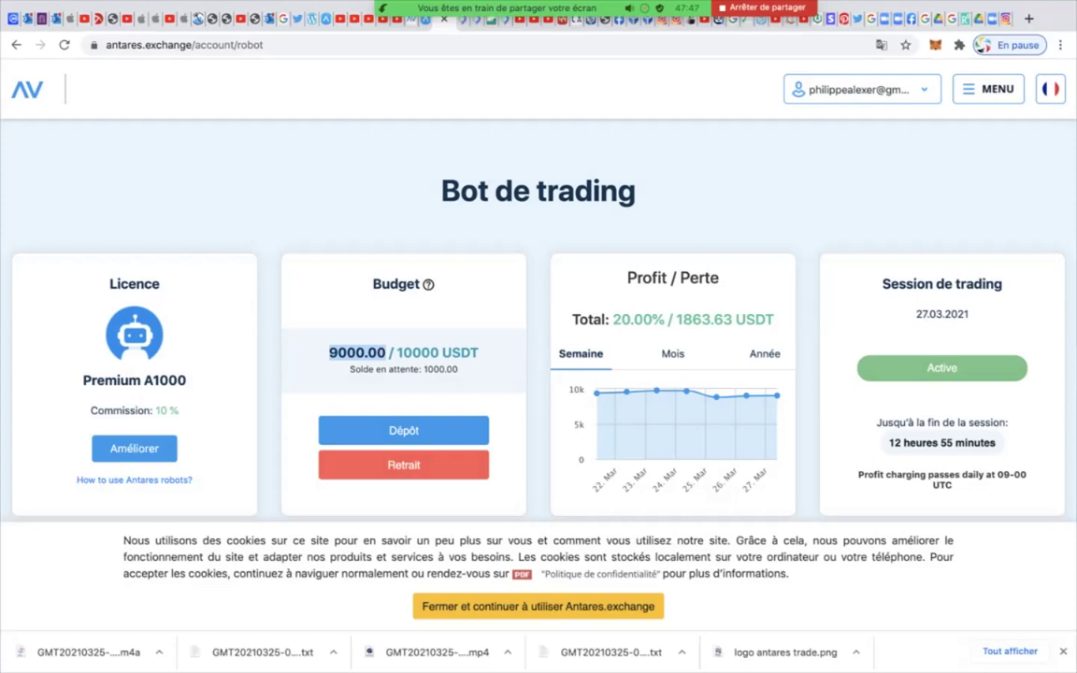
{"action": "left_click", "coordinate": [860, 89]}
{"action": "left_click", "coordinate": [813, 109]}
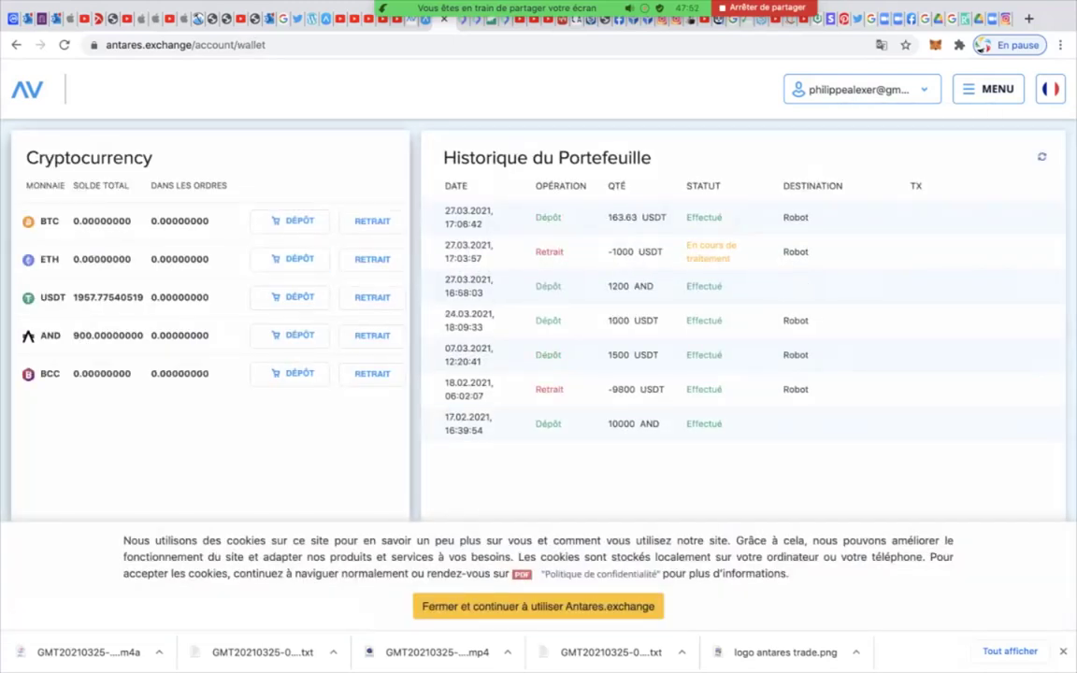
{"action": "left_click_drag", "start_coordinate": [71, 298], "coordinate": [114, 297]}
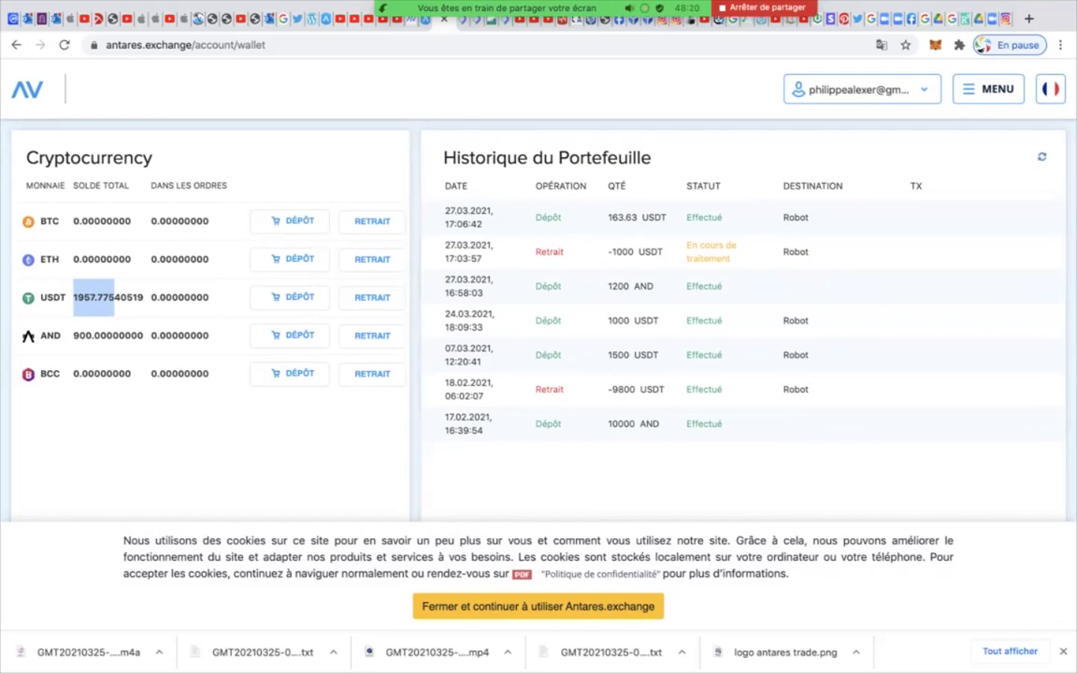
{"action": "left_click", "coordinate": [988, 89]}
{"action": "left_click", "coordinate": [916, 272]}
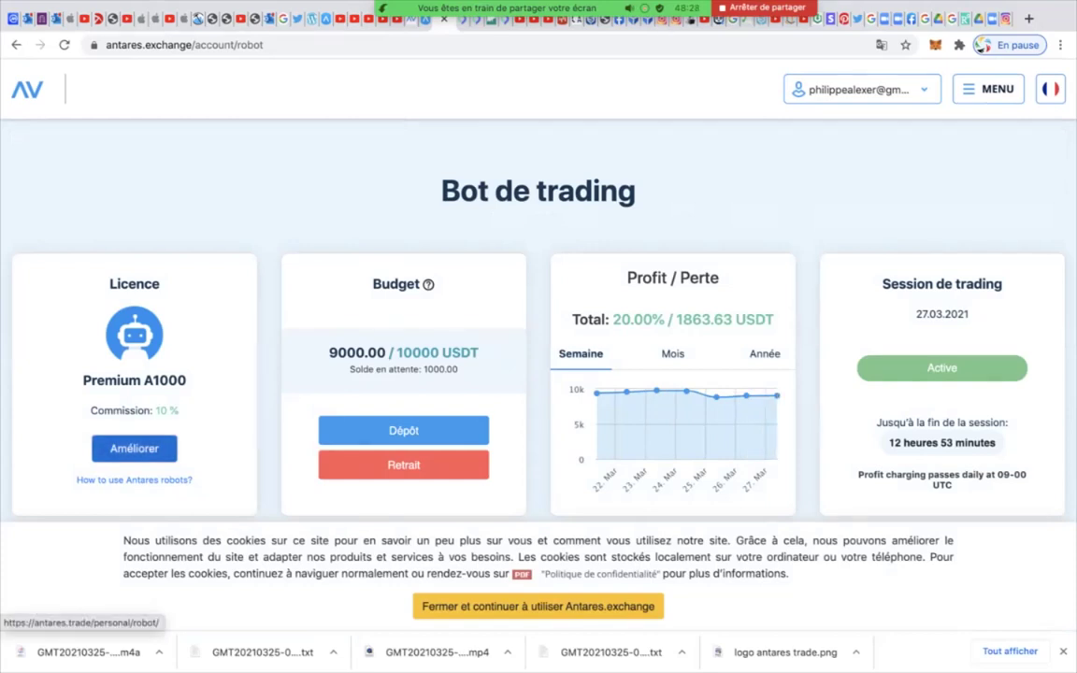
- Open the Antares Trade robot page and sign in with the saved account e-mail and password
{"action": "left_click", "coordinate": [133, 447]}
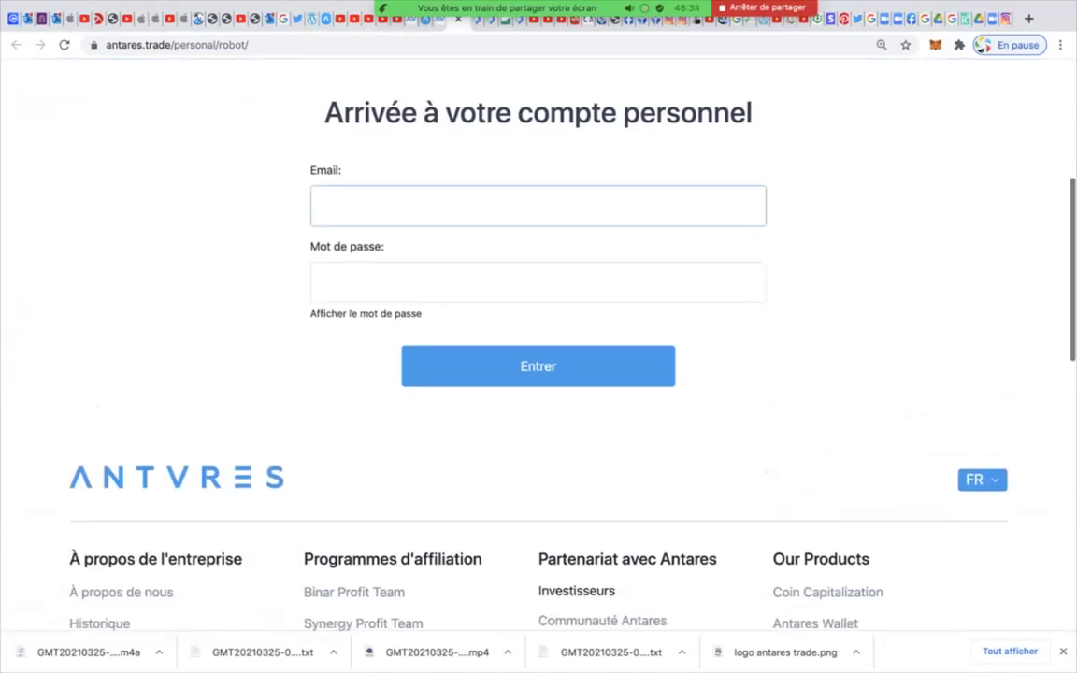
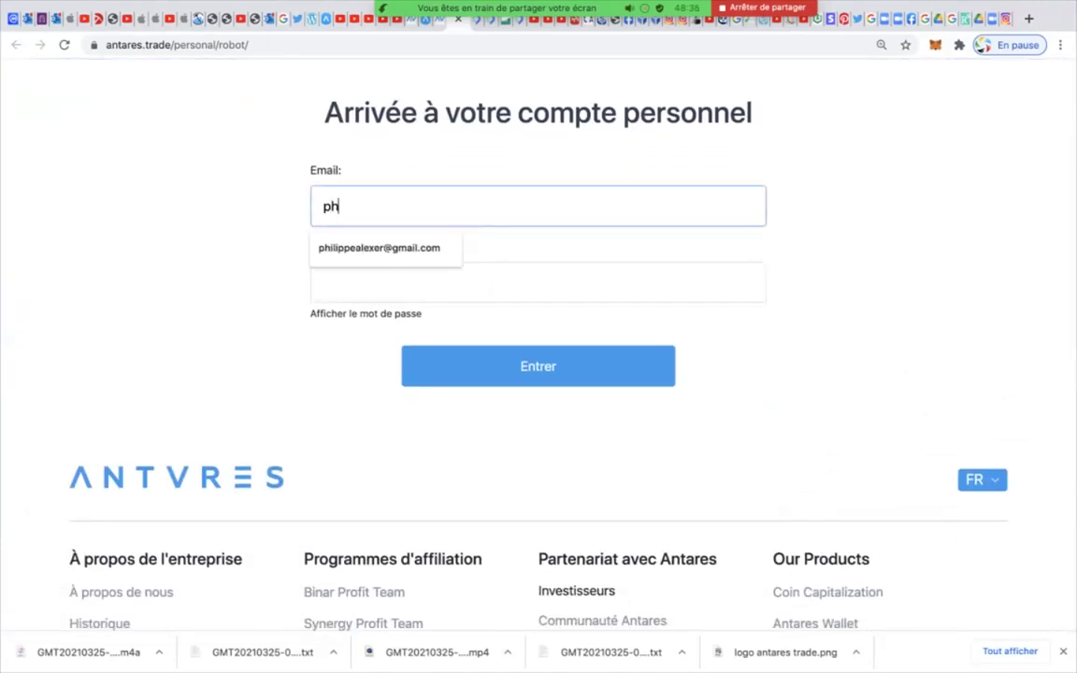
{"action": "key", "text": "Down"}
{"action": "key", "text": "Return"}
{"action": "key", "text": "Tab"}
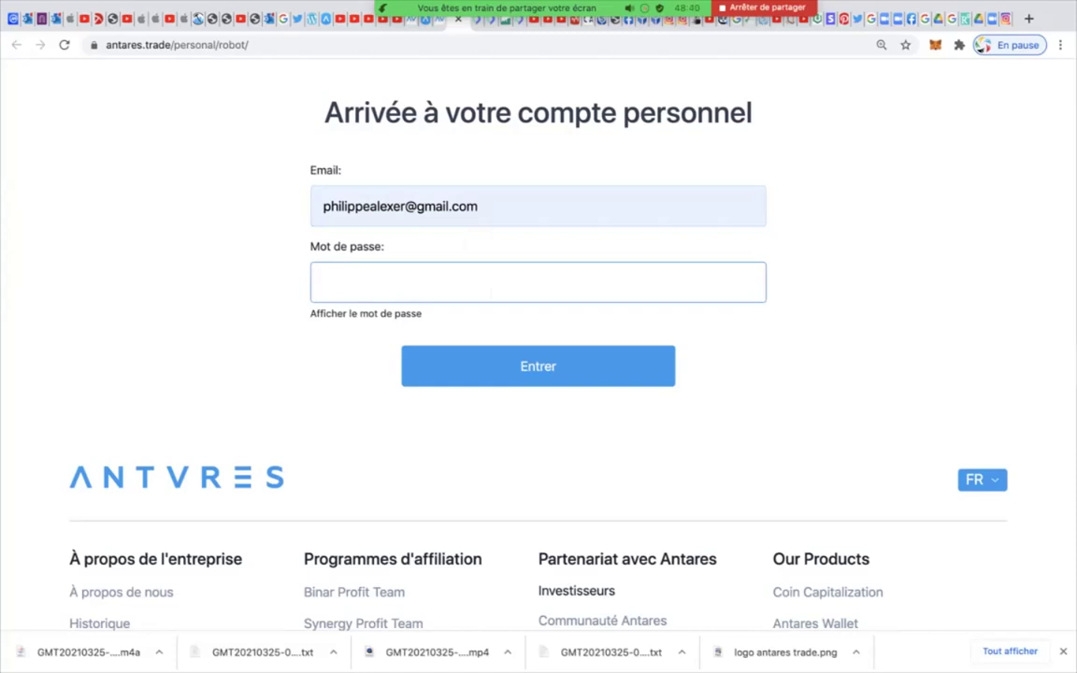
{"action": "key", "text": "Return"}
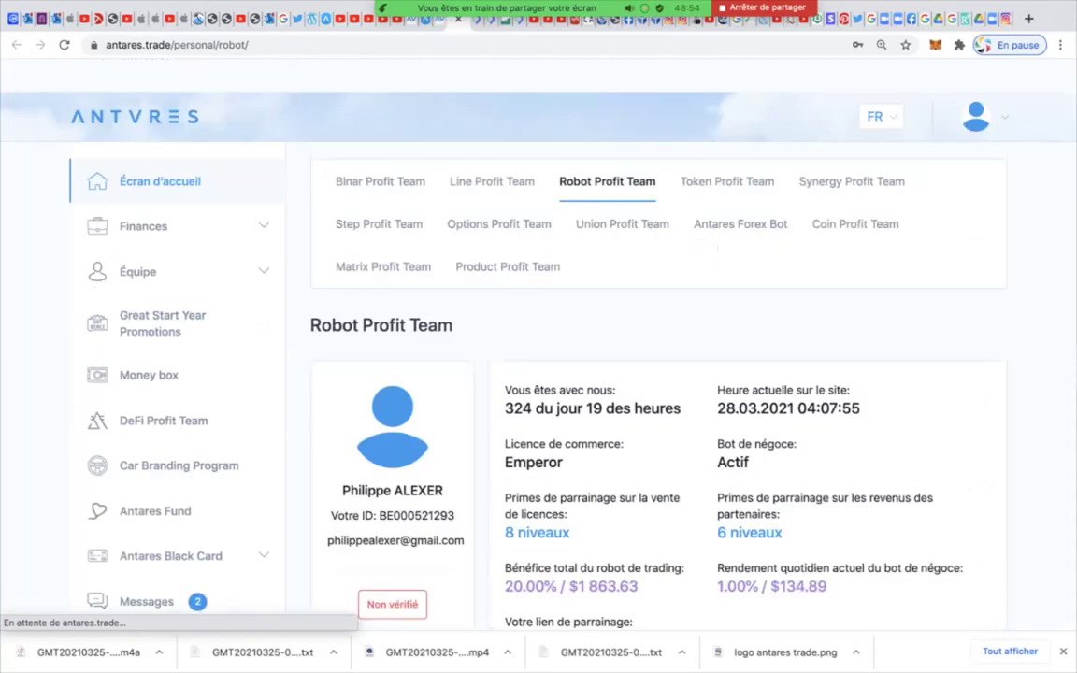
{"action": "scroll", "coordinate": [654, 243], "scroll_direction": "down", "scroll_amount": 10}
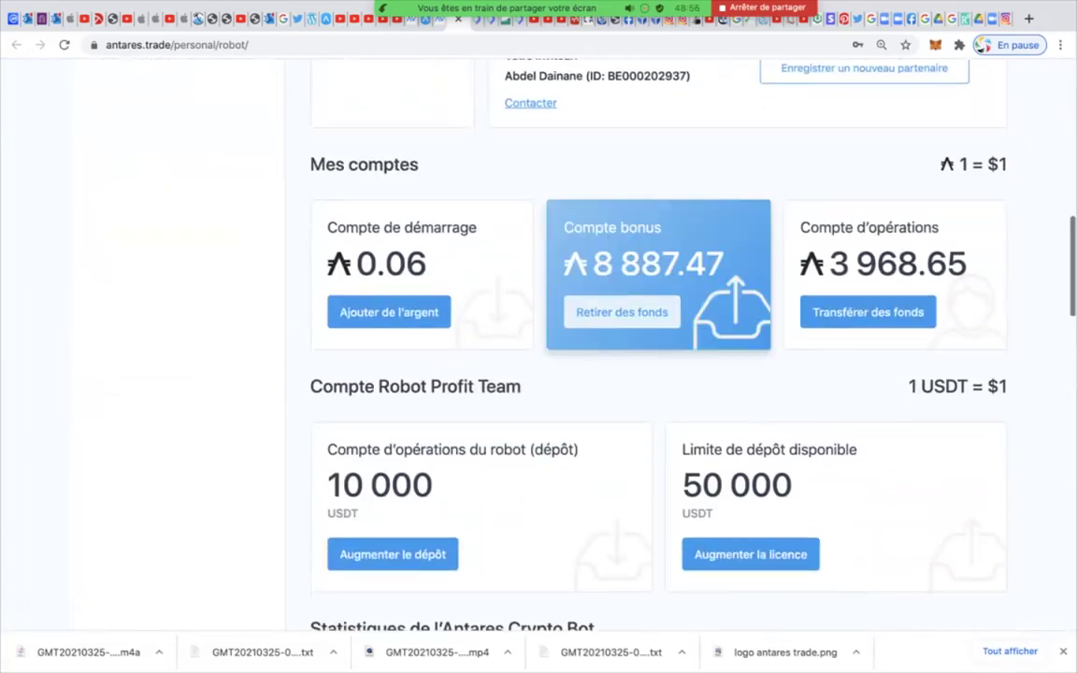
{"action": "scroll", "coordinate": [655, 243], "scroll_direction": "up", "scroll_amount": 2}
{"action": "scroll", "coordinate": [659, 271], "scroll_direction": "up", "scroll_amount": 3}
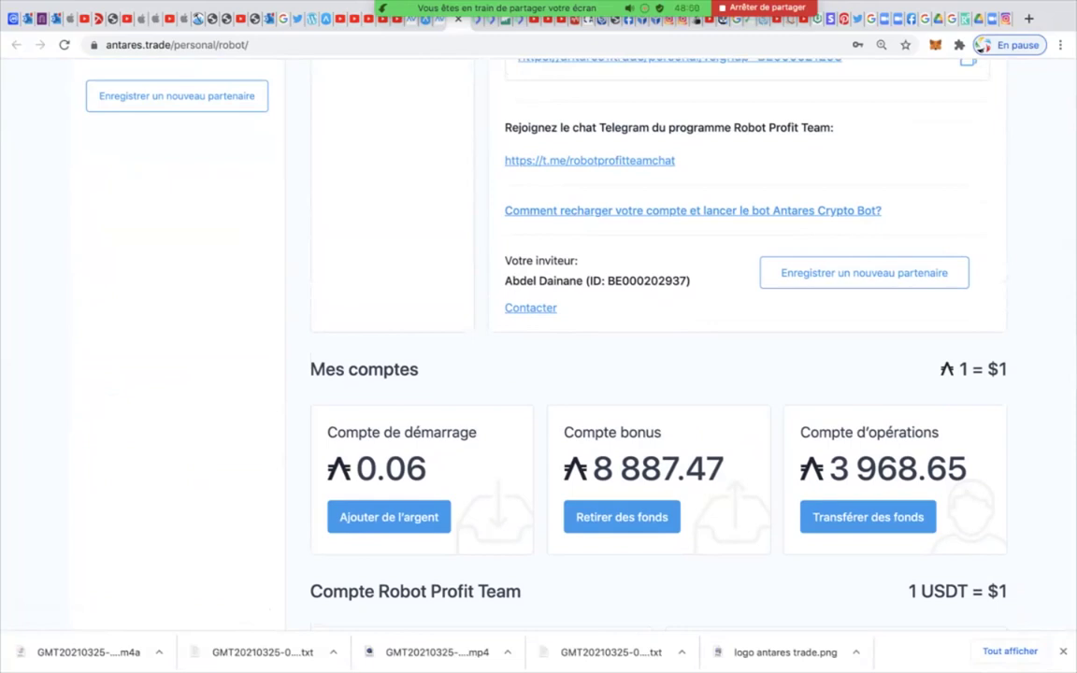
{"action": "scroll", "coordinate": [658, 271], "scroll_direction": "up", "scroll_amount": 1}
{"action": "scroll", "coordinate": [658, 271], "scroll_direction": "down", "scroll_amount": 4}
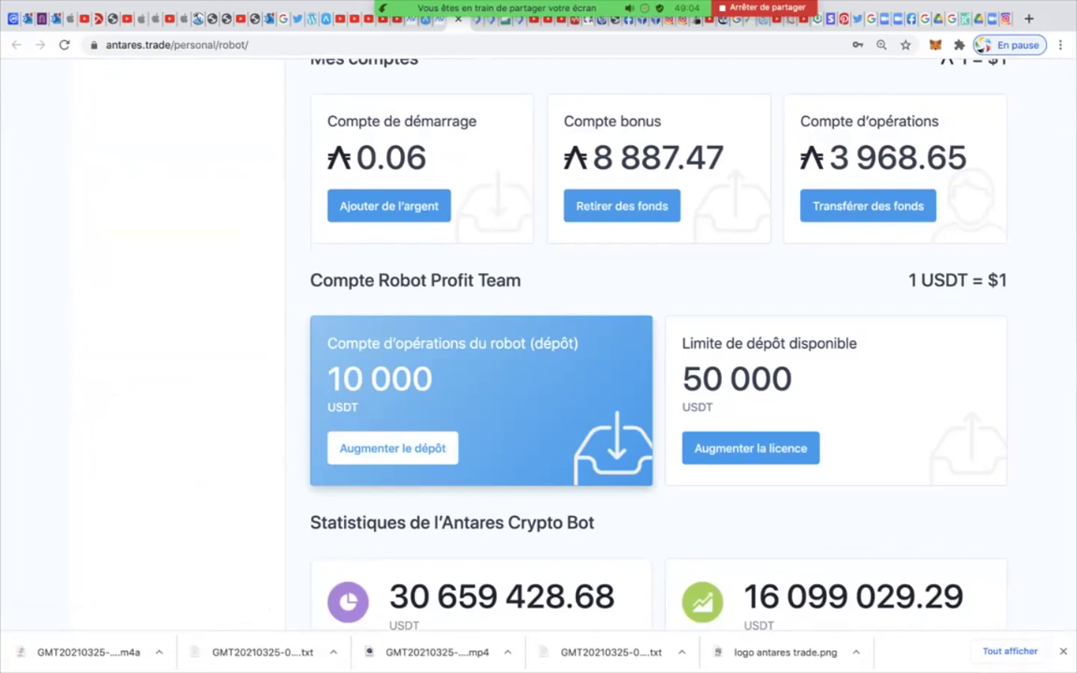
{"action": "scroll", "coordinate": [481, 327], "scroll_direction": "down", "scroll_amount": 2}
{"action": "scroll", "coordinate": [480, 327], "scroll_direction": "down", "scroll_amount": 10}
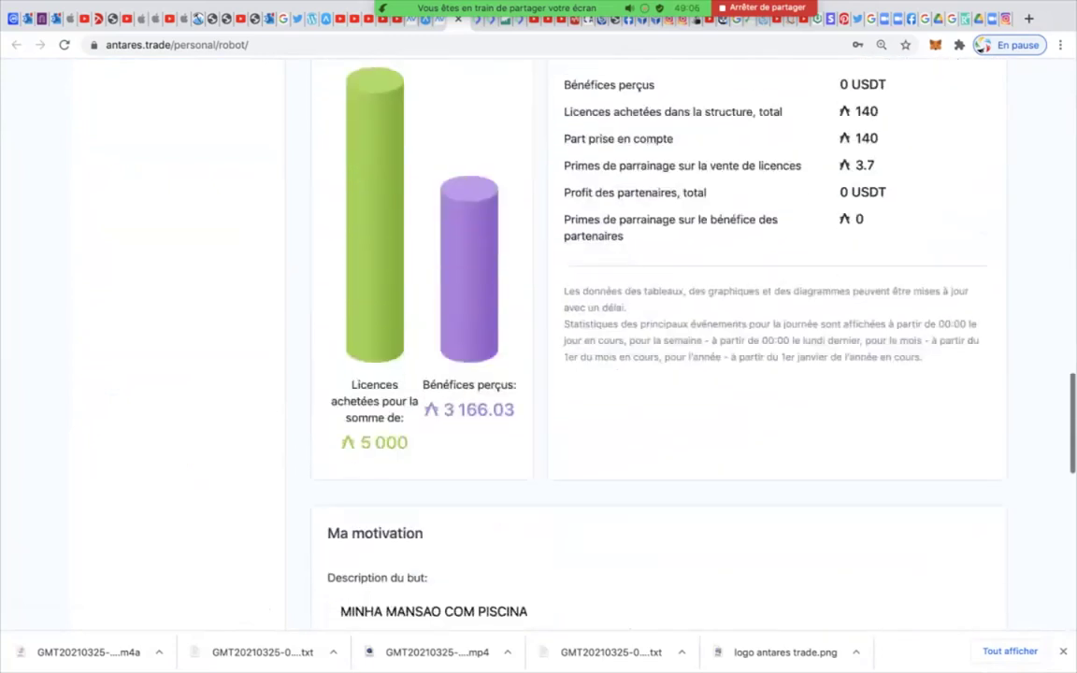
{"action": "scroll", "coordinate": [481, 328], "scroll_direction": "up", "scroll_amount": 10}
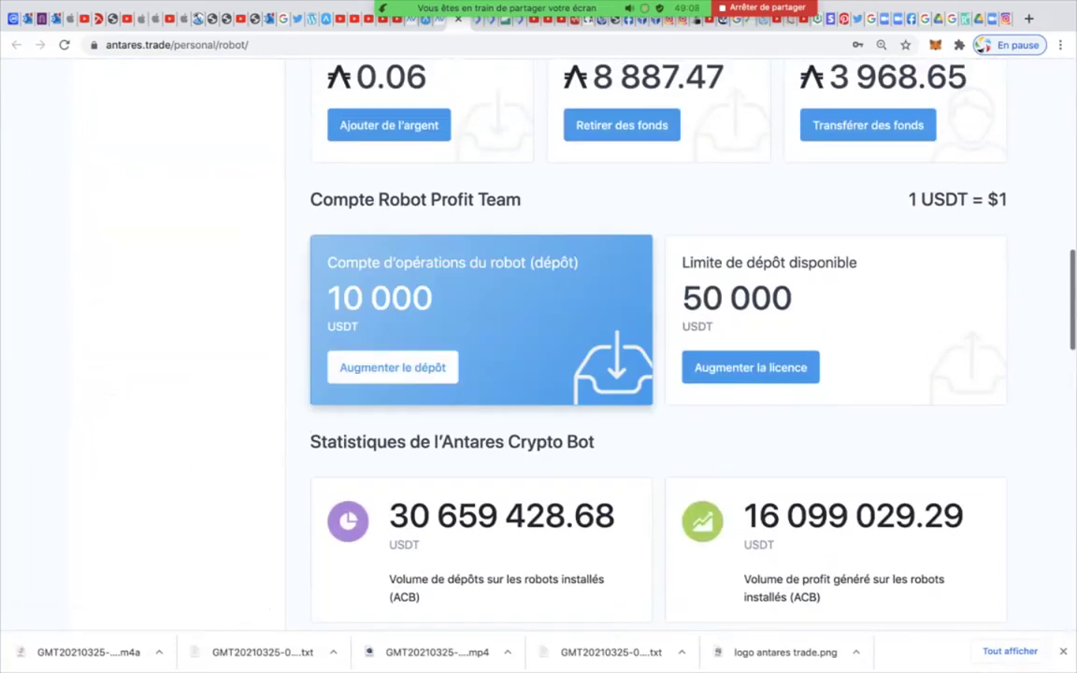
{"action": "scroll", "coordinate": [624, 311], "scroll_direction": "up", "scroll_amount": 1}
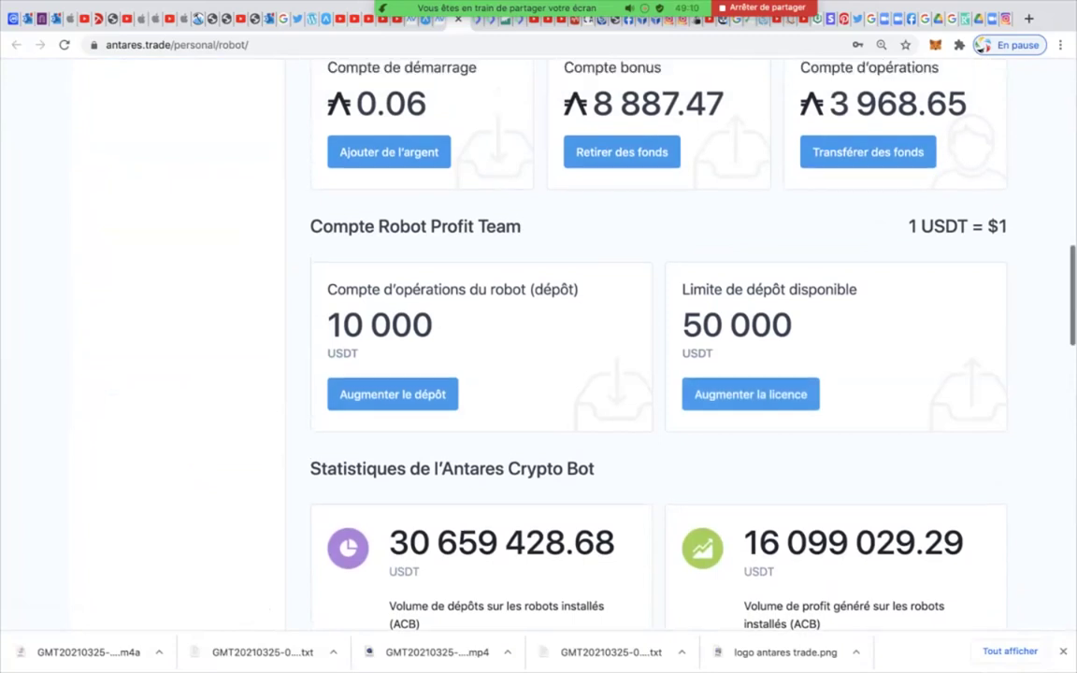
{"action": "scroll", "coordinate": [625, 311], "scroll_direction": "up", "scroll_amount": 4}
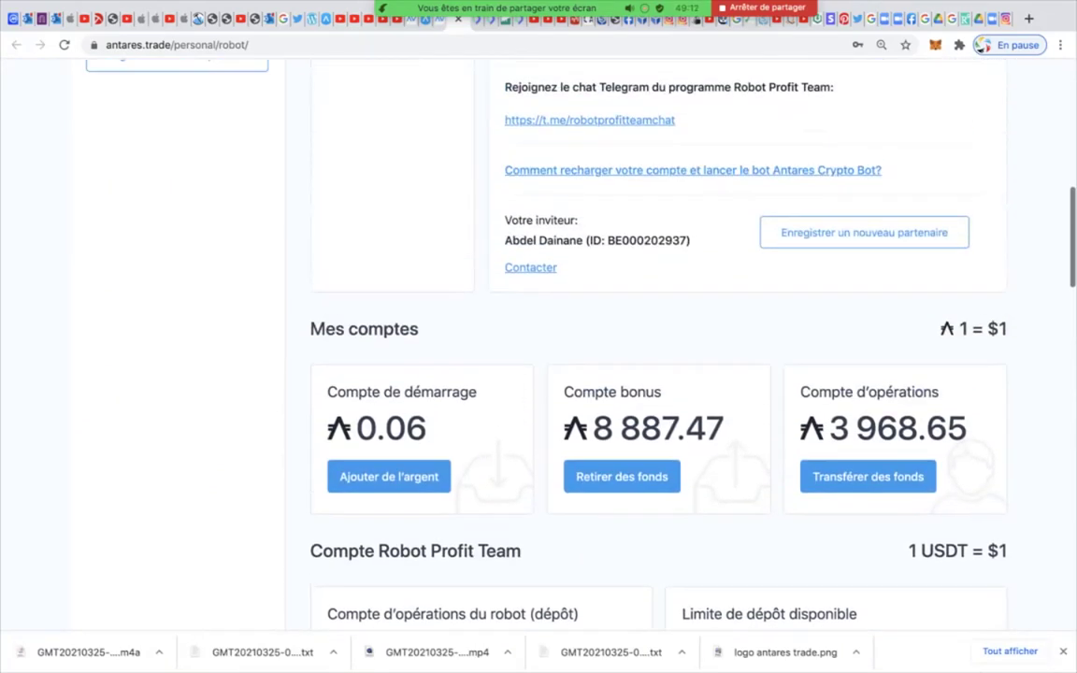
{"action": "scroll", "coordinate": [538, 336], "scroll_direction": "up", "scroll_amount": 7}
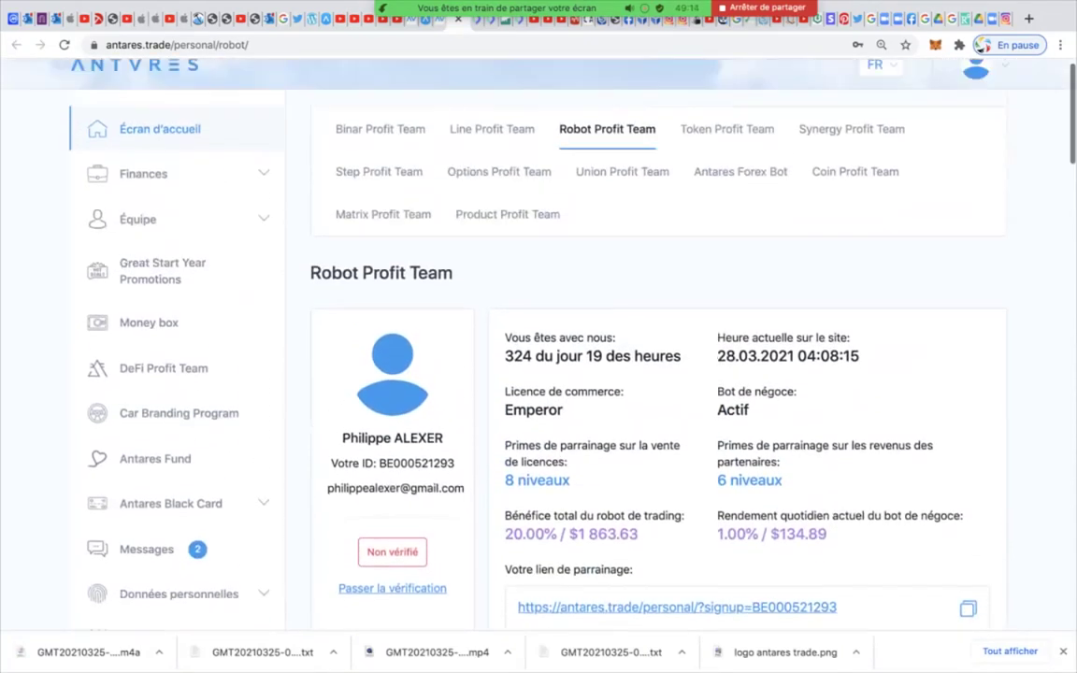
{"action": "scroll", "coordinate": [538, 336], "scroll_direction": "down", "scroll_amount": 15}
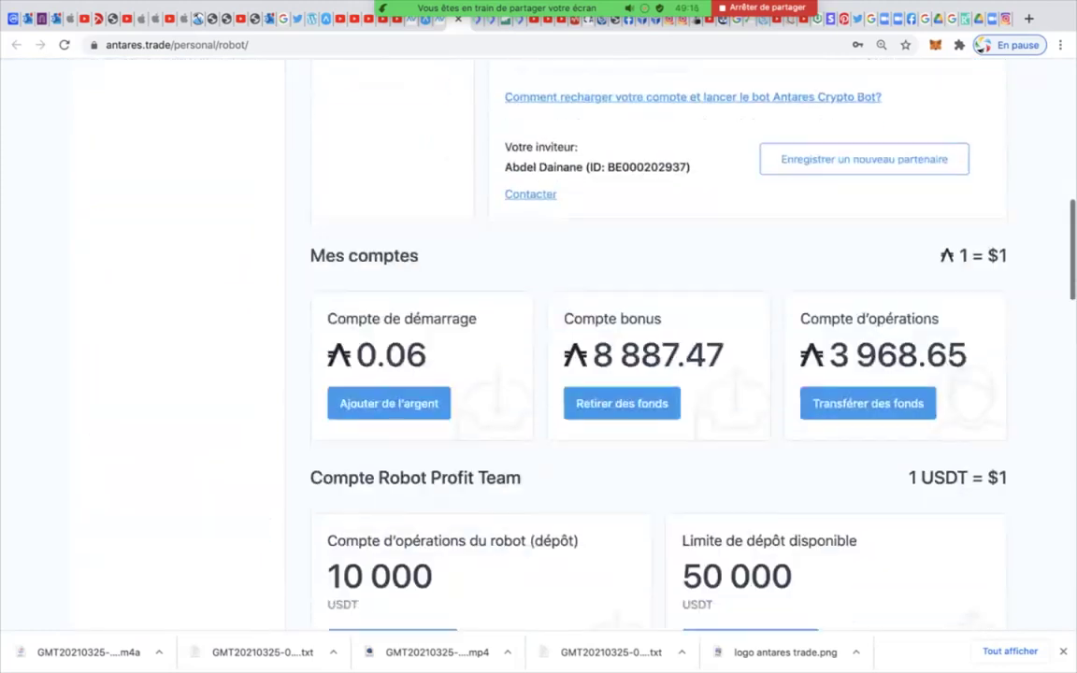
{"action": "scroll", "coordinate": [539, 336], "scroll_direction": "down", "scroll_amount": 5}
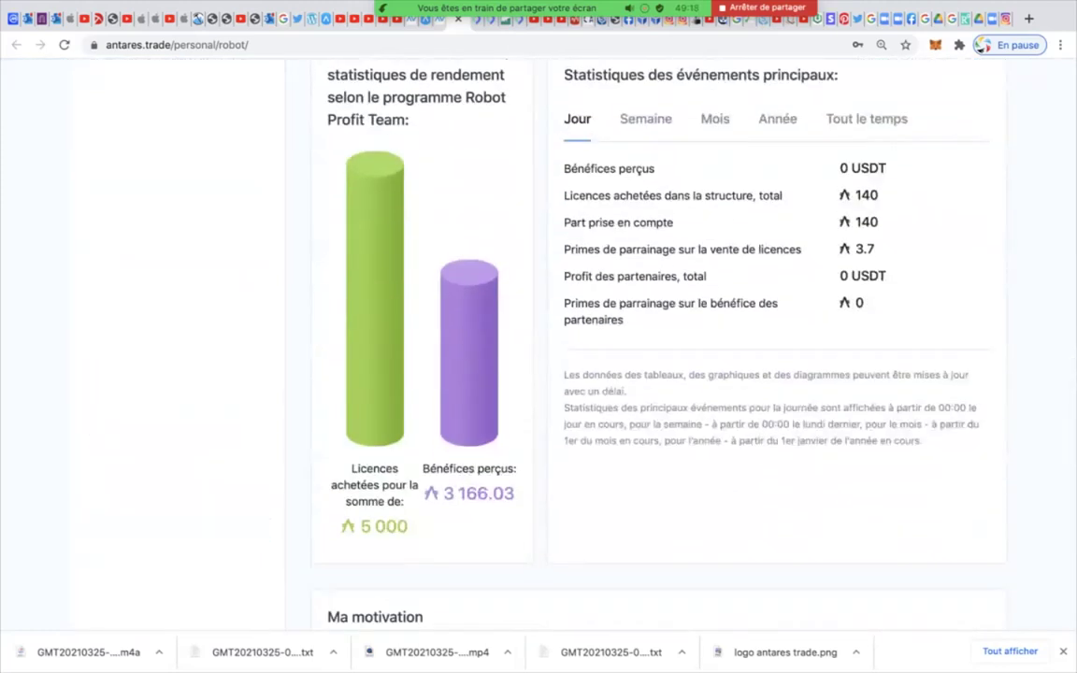
{"action": "left_click_drag", "start_coordinate": [514, 492], "coordinate": [443, 493]}
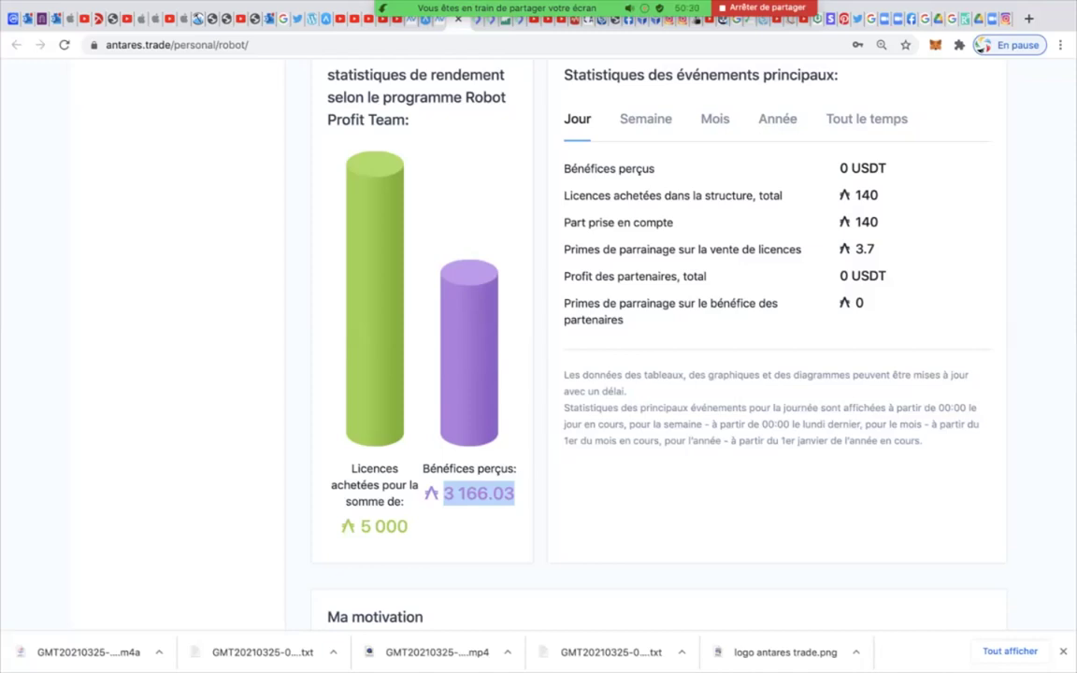
{"action": "scroll", "coordinate": [980, 47], "scroll_direction": "up", "scroll_amount": 15}
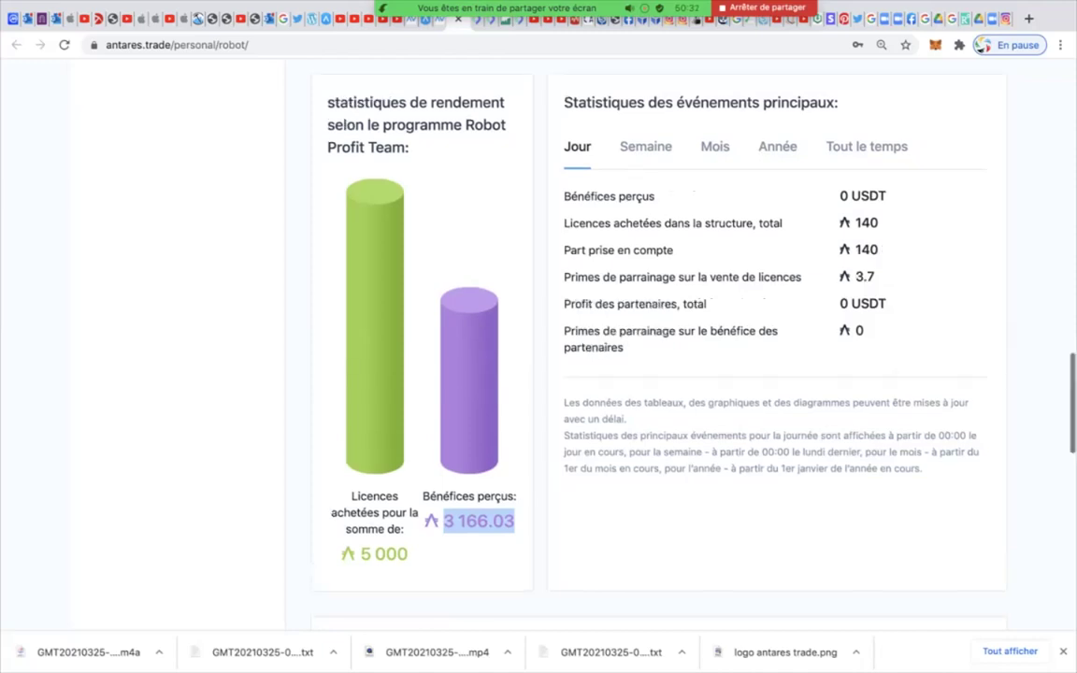
{"action": "scroll", "coordinate": [980, 47], "scroll_direction": "up", "scroll_amount": 5}
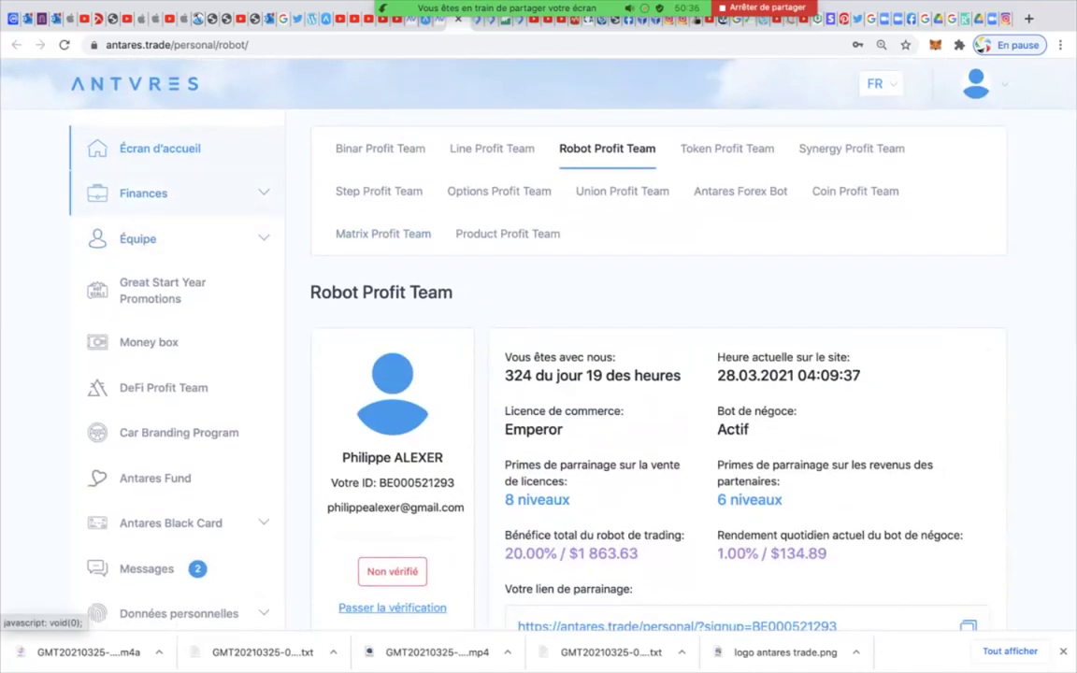
- Open the partner structure page and switch to the Binar Profit Team dashboard
{"action": "left_click", "coordinate": [137, 239]}
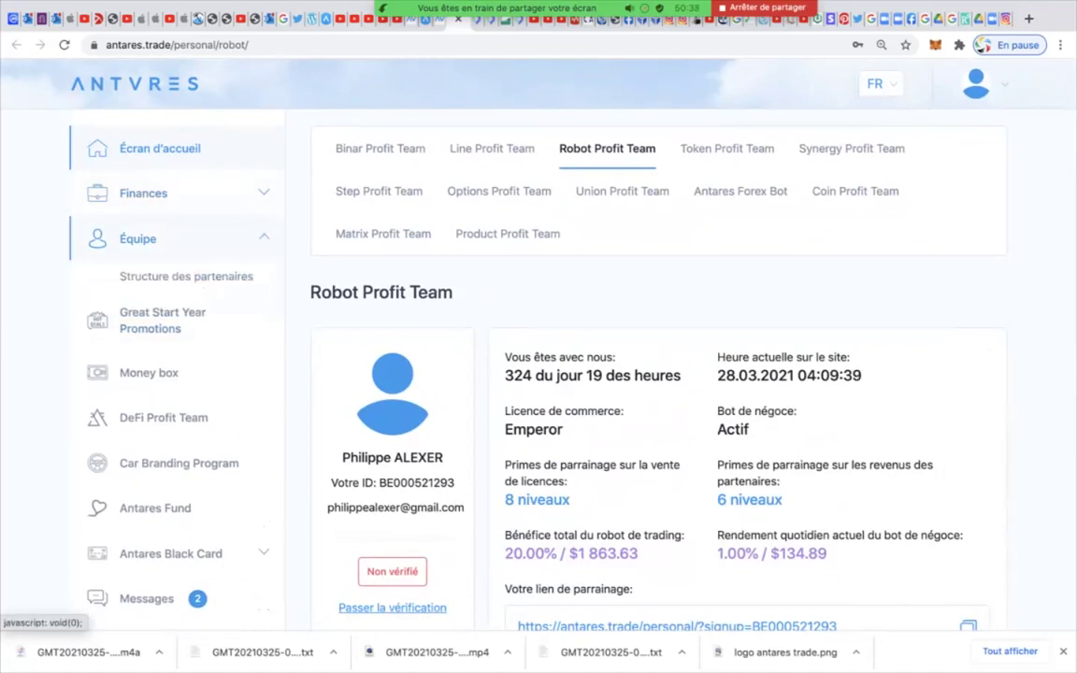
{"action": "left_click", "coordinate": [186, 276]}
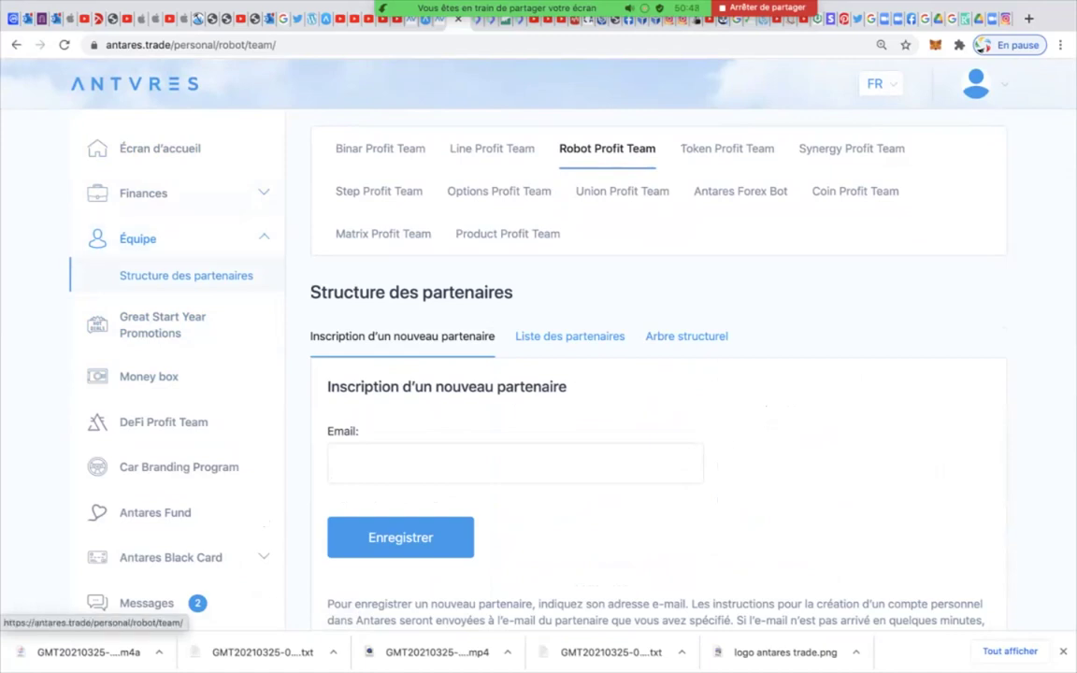
{"action": "left_click", "coordinate": [186, 275]}
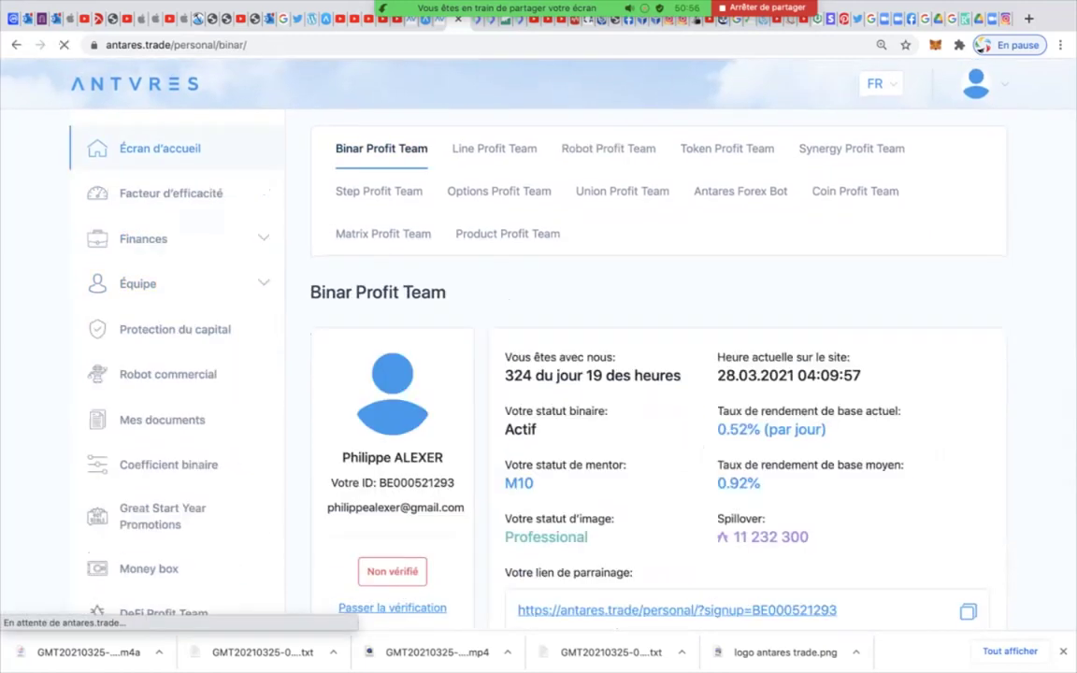
- Open Bonus linéaire and scroll through its 1 676 / 852 partners and ₳2 289.98 earned
{"action": "left_click", "coordinate": [138, 283]}
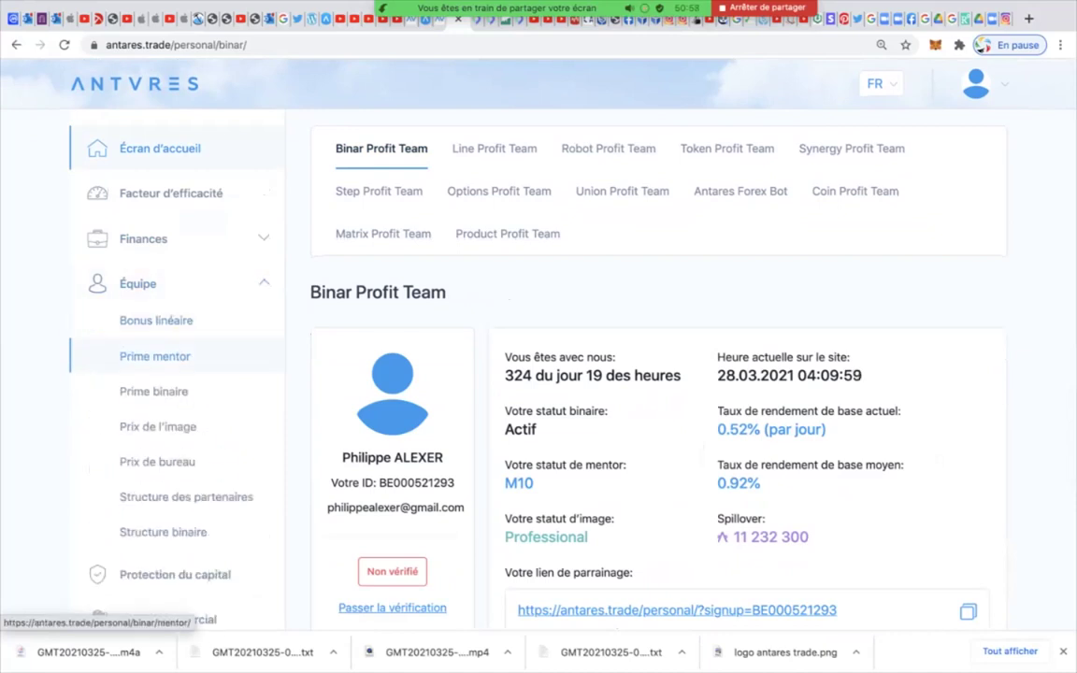
{"action": "left_click", "coordinate": [156, 320]}
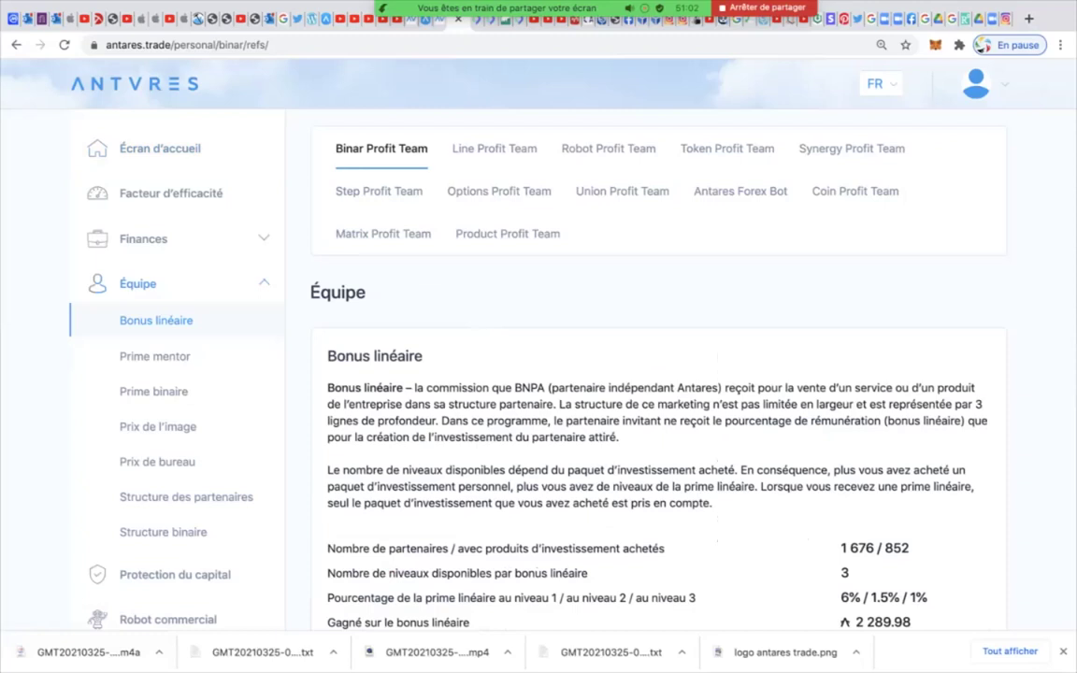
{"action": "scroll", "coordinate": [539, 355], "scroll_direction": "down", "scroll_amount": 5}
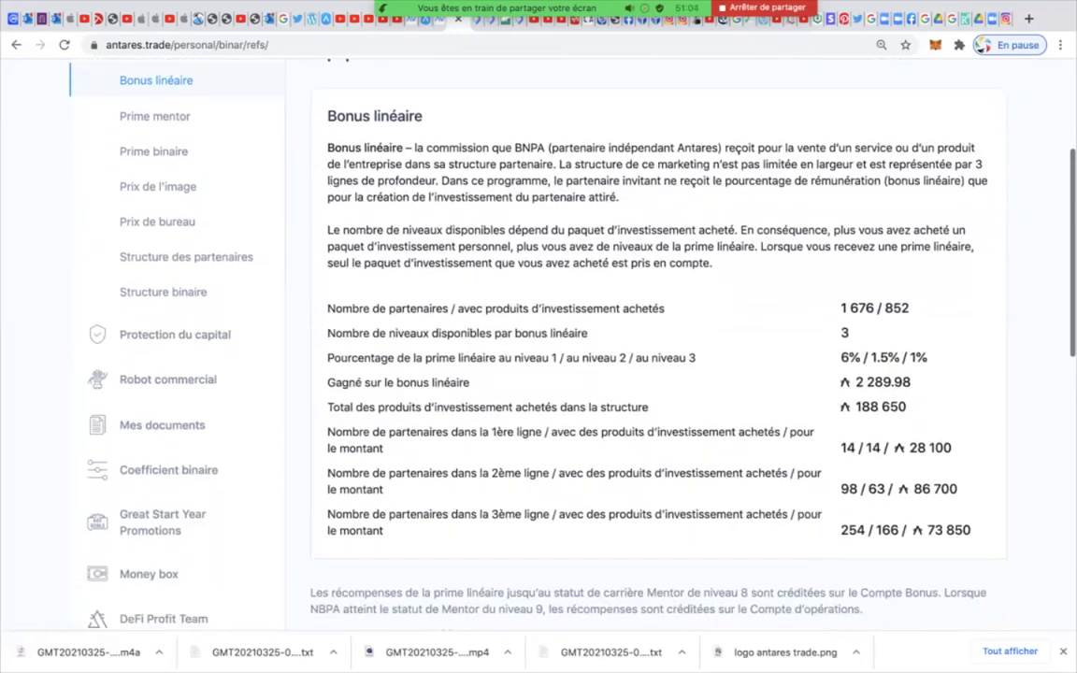
{"action": "scroll", "coordinate": [645, 356], "scroll_direction": "down", "scroll_amount": 2}
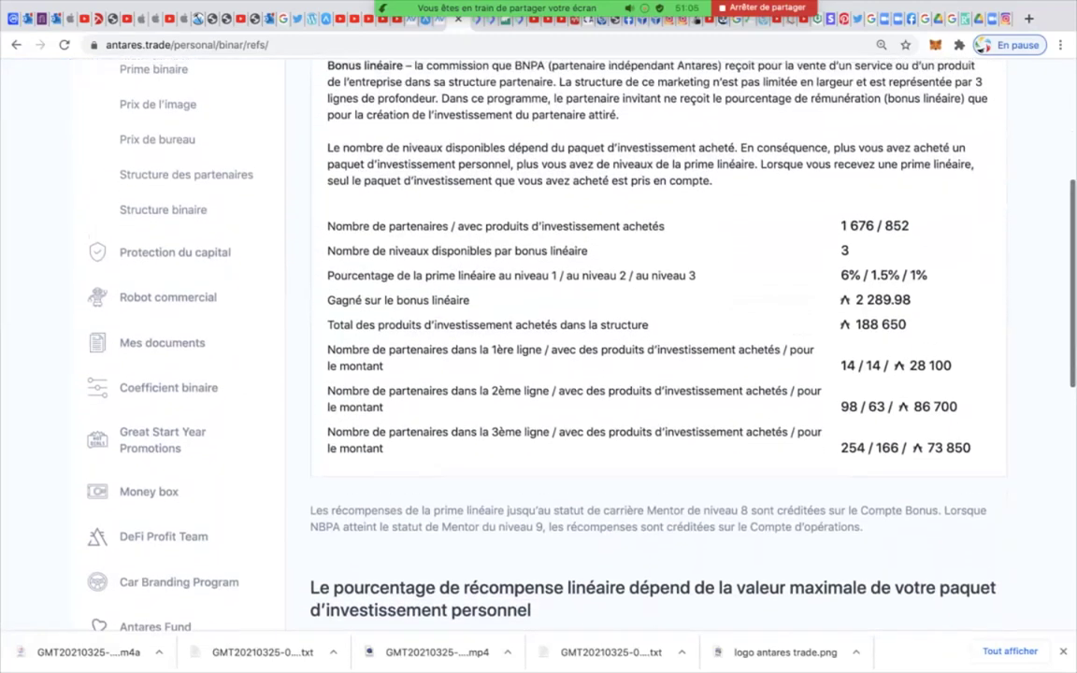
{"action": "scroll", "coordinate": [645, 356], "scroll_direction": "up", "scroll_amount": 5}
{"action": "scroll", "coordinate": [645, 356], "scroll_direction": "down", "scroll_amount": 4}
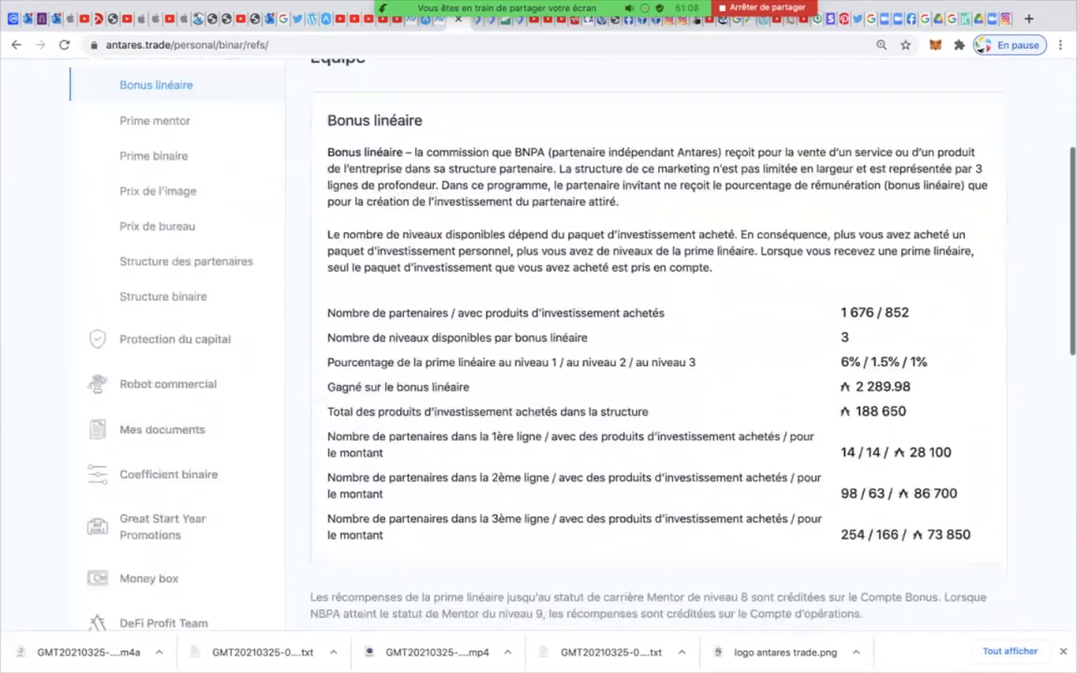
{"action": "scroll", "coordinate": [645, 355], "scroll_direction": "down", "scroll_amount": 12}
{"action": "scroll", "coordinate": [645, 355], "scroll_direction": "up", "scroll_amount": 4}
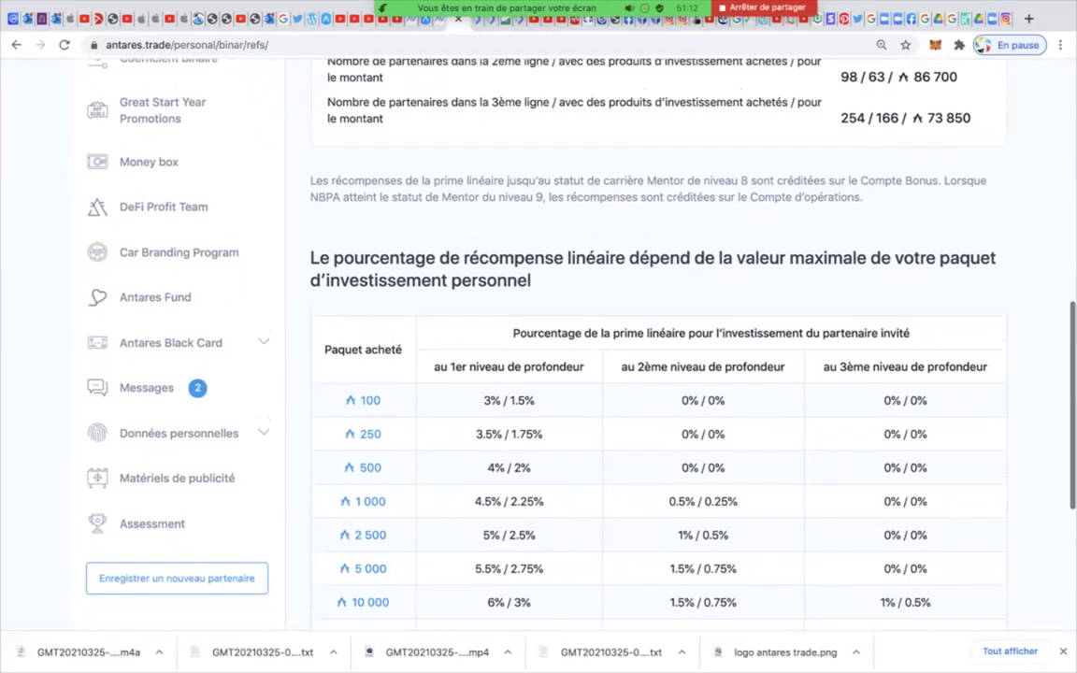
{"action": "scroll", "coordinate": [645, 356], "scroll_direction": "up", "scroll_amount": 7}
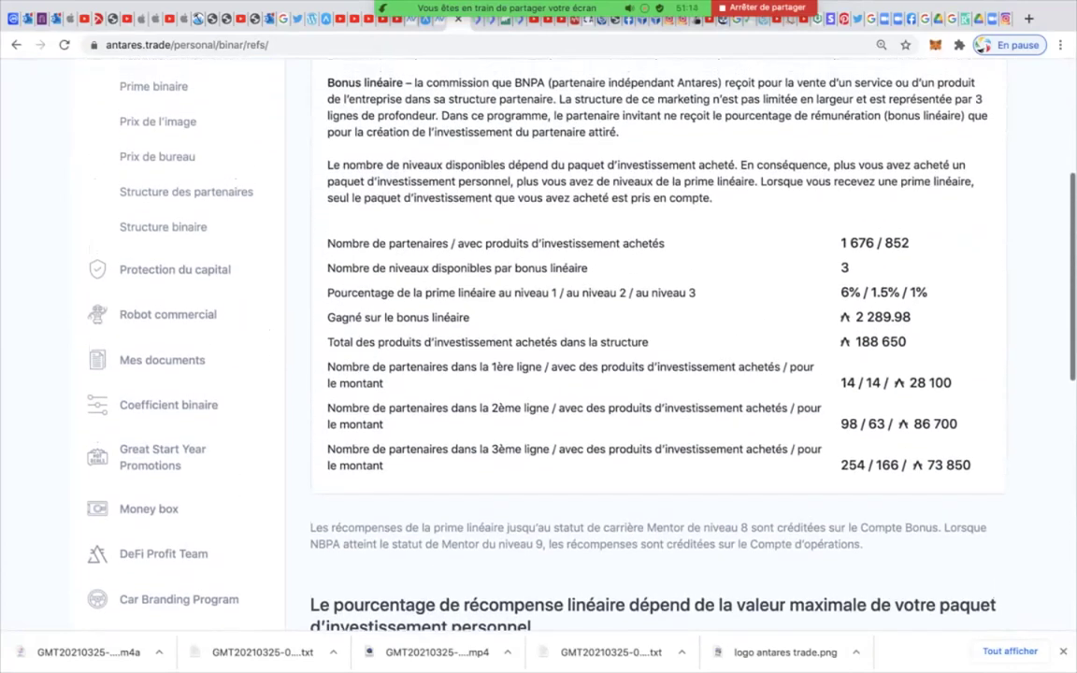
{"action": "scroll", "coordinate": [645, 355], "scroll_direction": "up", "scroll_amount": 2}
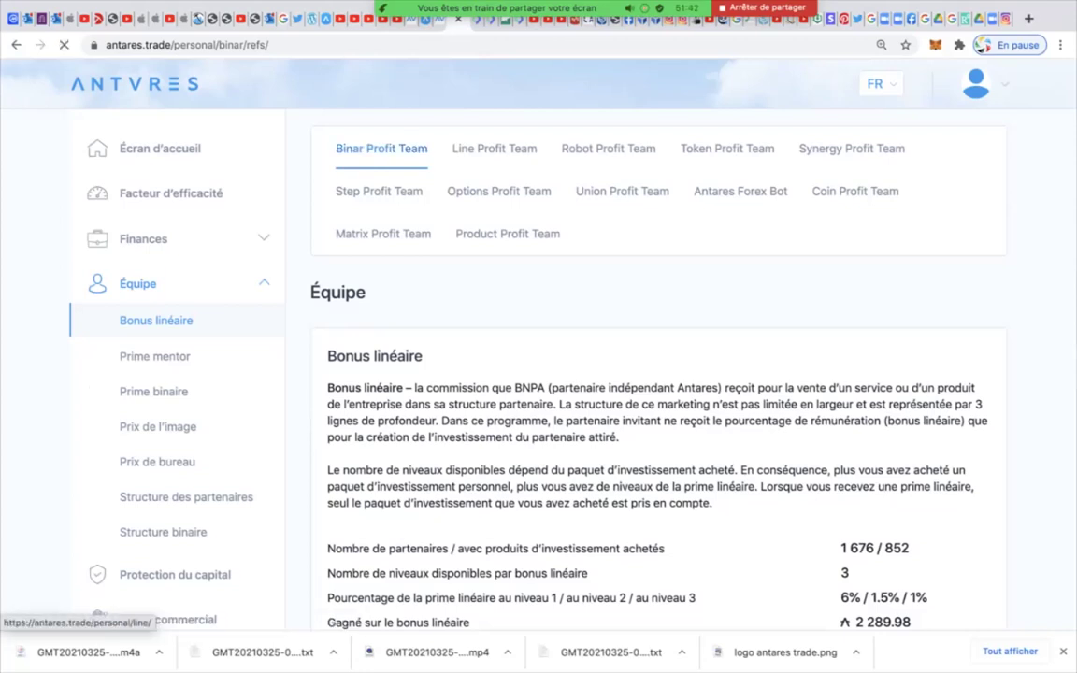
- Highlight the ₳37 672.4 total earned on the Binar Profit Team dashboard
{"action": "scroll", "coordinate": [655, 374], "scroll_direction": "down", "scroll_amount": 15}
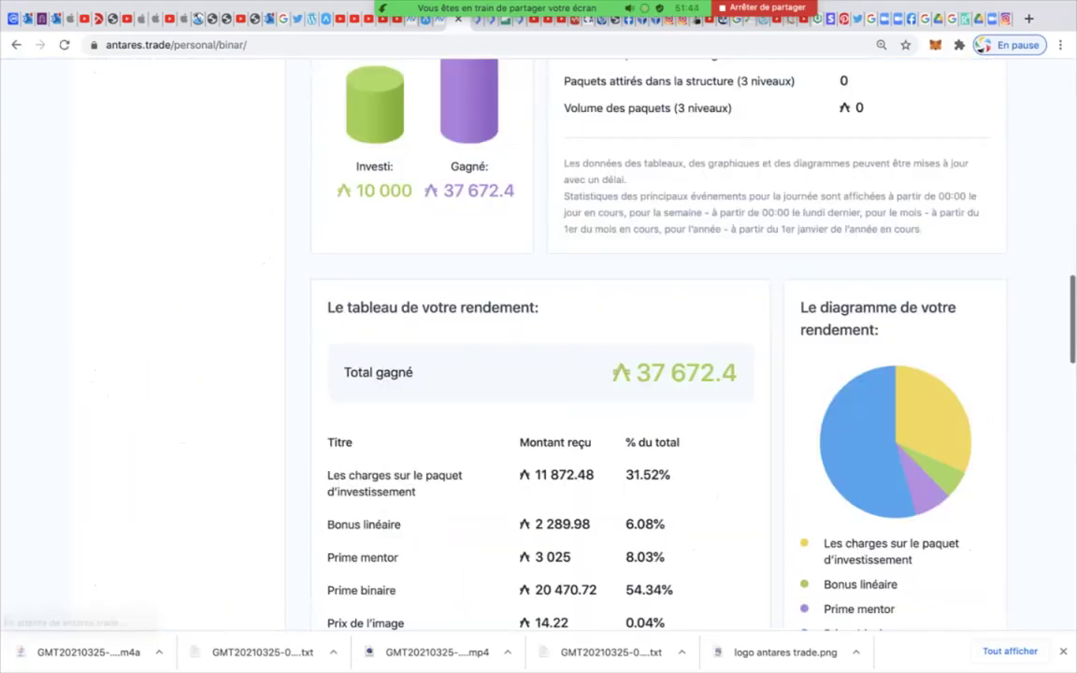
{"action": "scroll", "coordinate": [655, 374], "scroll_direction": "up", "scroll_amount": 3}
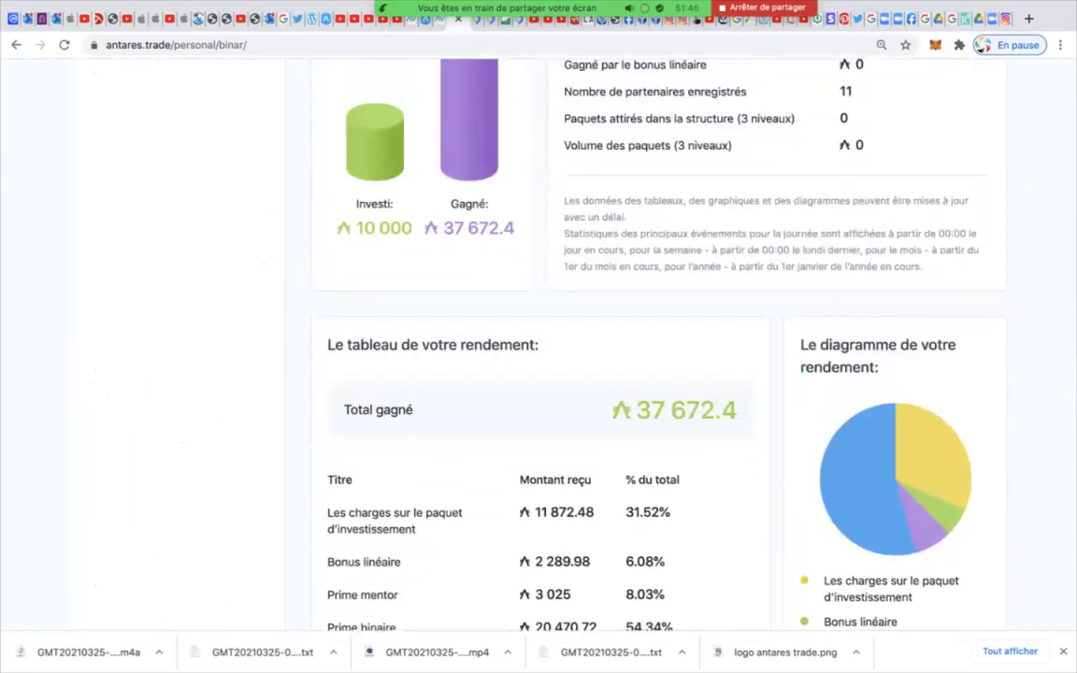
{"action": "left_click_drag", "start_coordinate": [637, 409], "coordinate": [737, 410]}
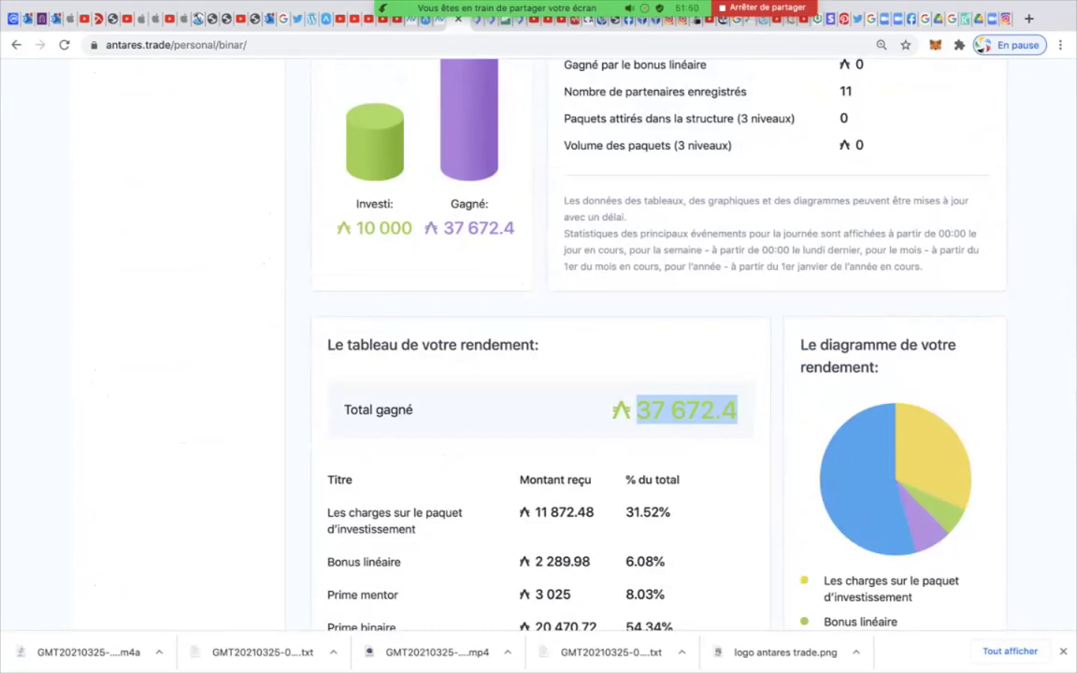
- Return to the Bonus linéaire page listing the 6% / 1.5% / 1% bonus levels
{"action": "scroll", "coordinate": [508, 234], "scroll_direction": "up", "scroll_amount": 10}
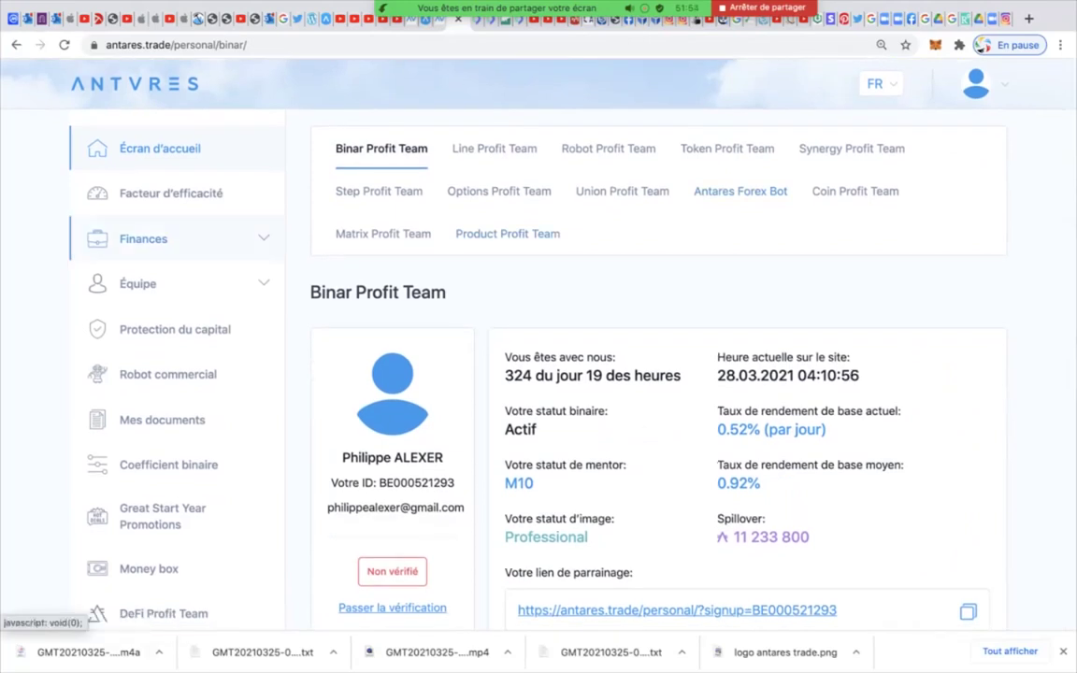
{"action": "left_click", "coordinate": [137, 283]}
{"action": "left_click", "coordinate": [157, 319]}
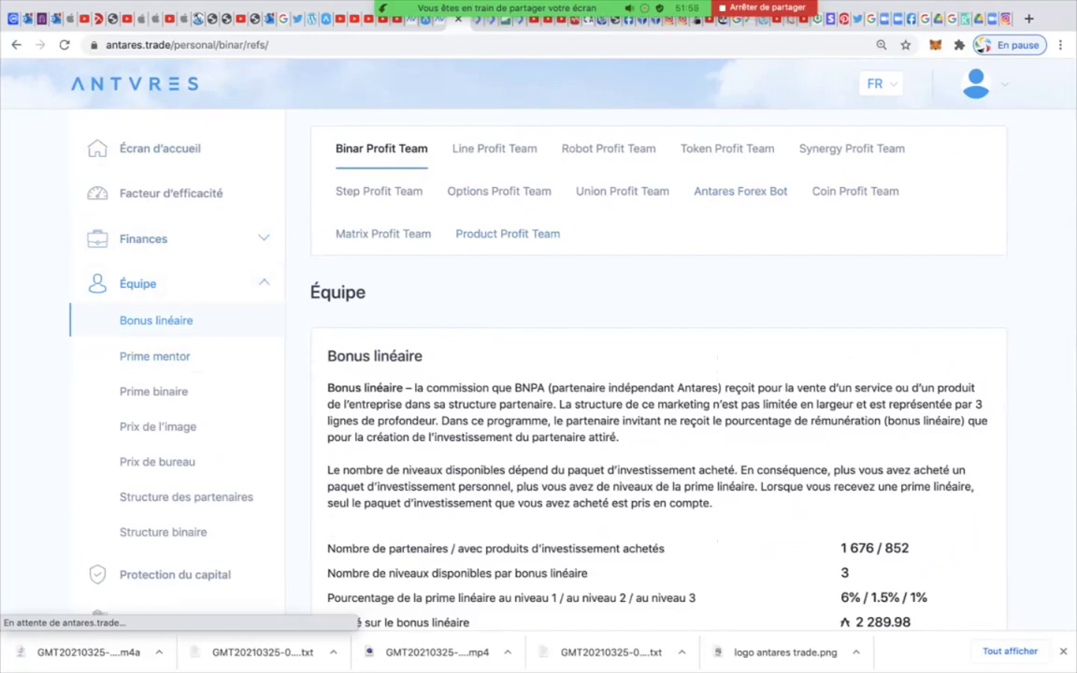
{"action": "scroll", "coordinate": [655, 374], "scroll_direction": "down", "scroll_amount": 4}
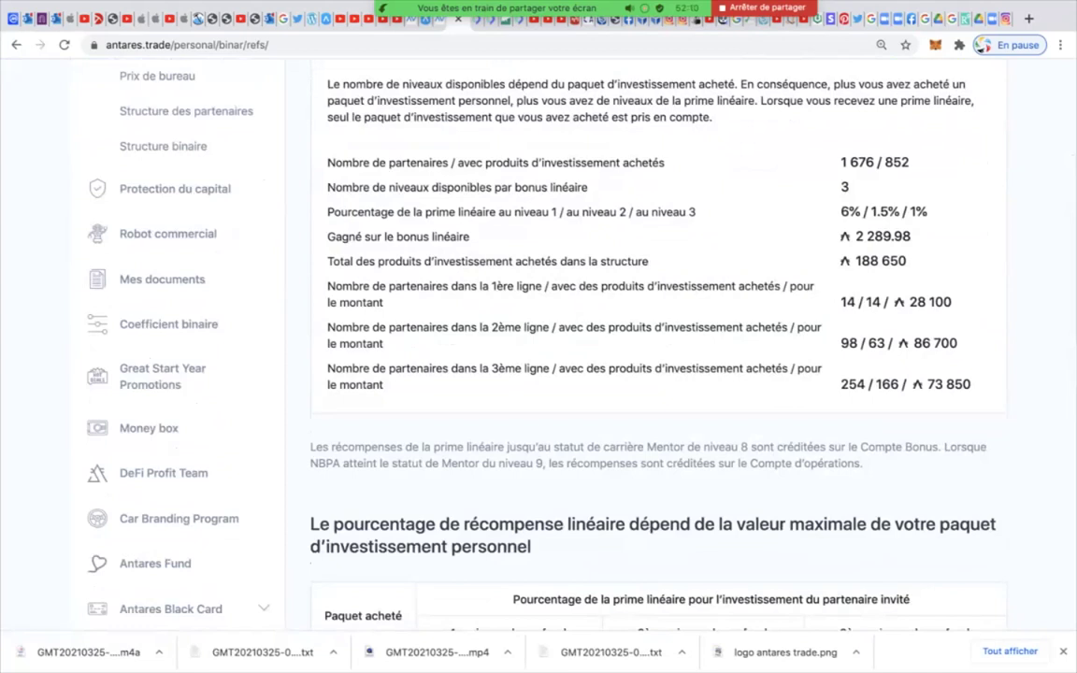
{"action": "scroll", "coordinate": [646, 337], "scroll_direction": "down", "scroll_amount": 4}
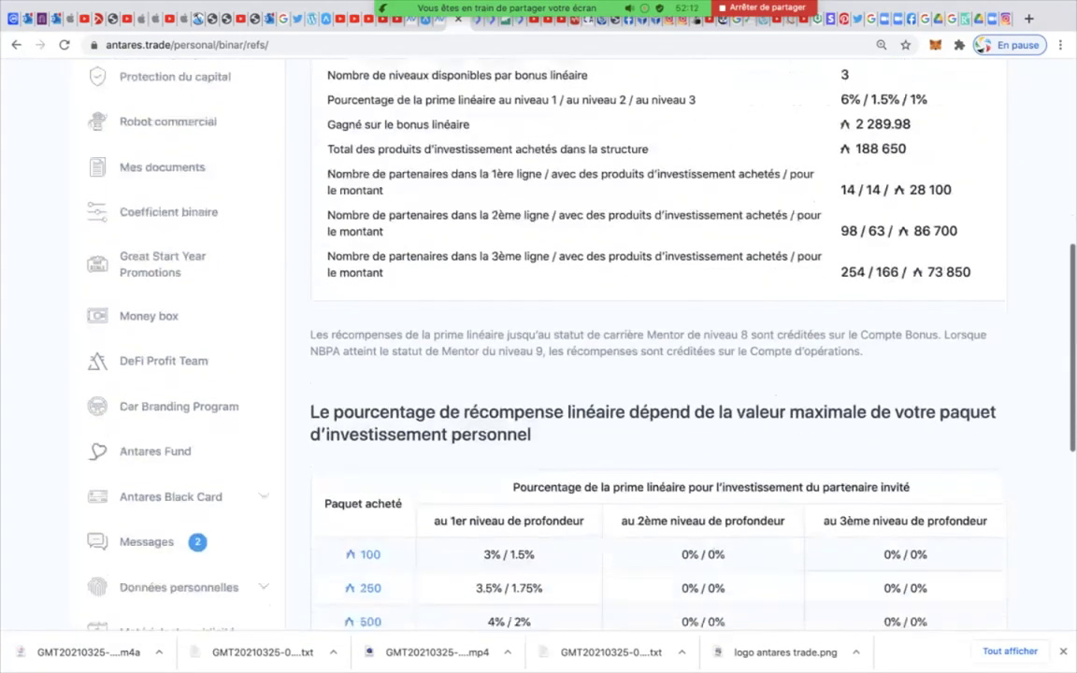
{"action": "scroll", "coordinate": [645, 337], "scroll_direction": "down", "scroll_amount": 3}
{"action": "scroll", "coordinate": [645, 336], "scroll_direction": "down", "scroll_amount": 1}
{"action": "scroll", "coordinate": [646, 337], "scroll_direction": "down", "scroll_amount": 1}
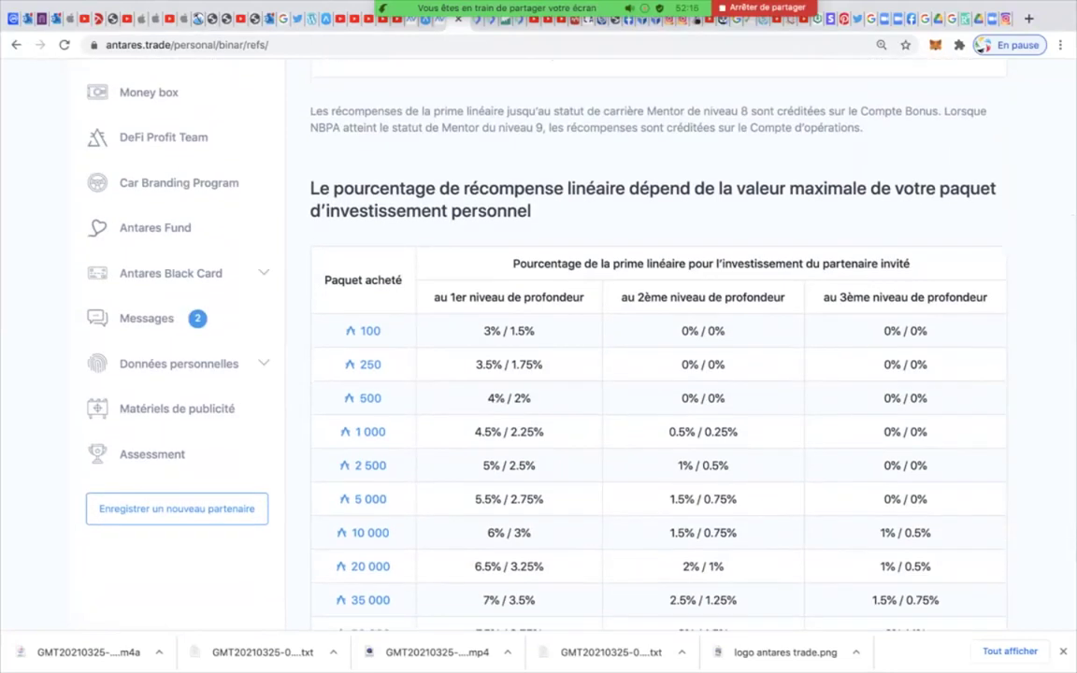
{"action": "scroll", "coordinate": [645, 336], "scroll_direction": "down", "scroll_amount": 2}
{"action": "scroll", "coordinate": [645, 337], "scroll_direction": "up", "scroll_amount": 1}
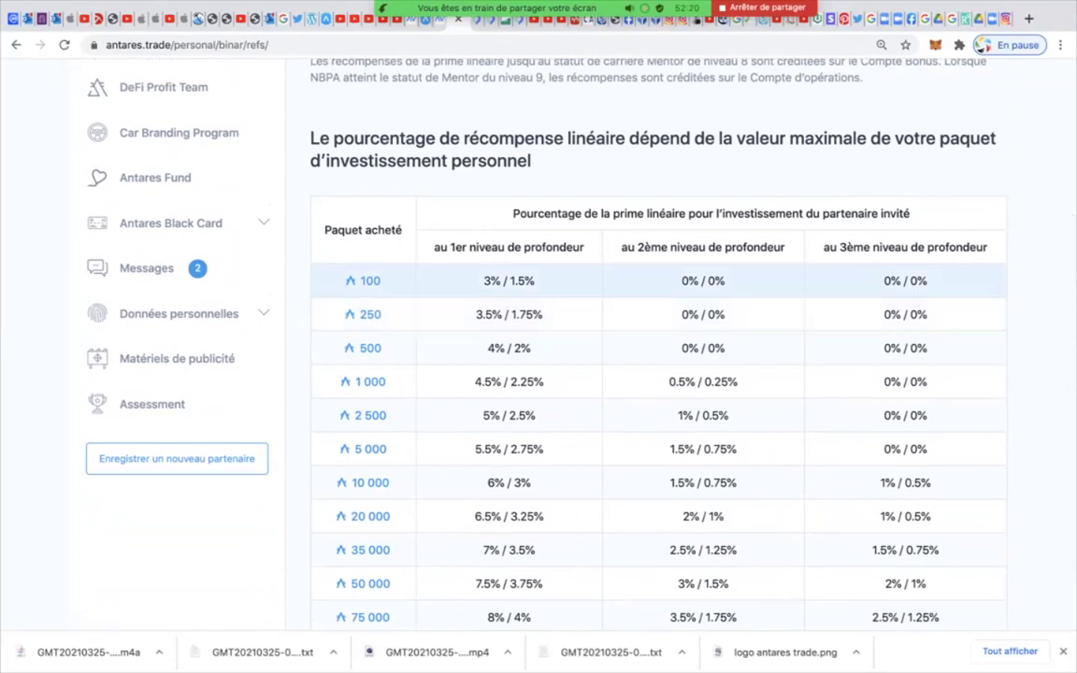
{"action": "left_click_drag", "start_coordinate": [483, 281], "coordinate": [502, 280]}
{"action": "left_click_drag", "start_coordinate": [510, 280], "coordinate": [535, 280]}
{"action": "scroll", "coordinate": [645, 374], "scroll_direction": "down", "scroll_amount": 5}
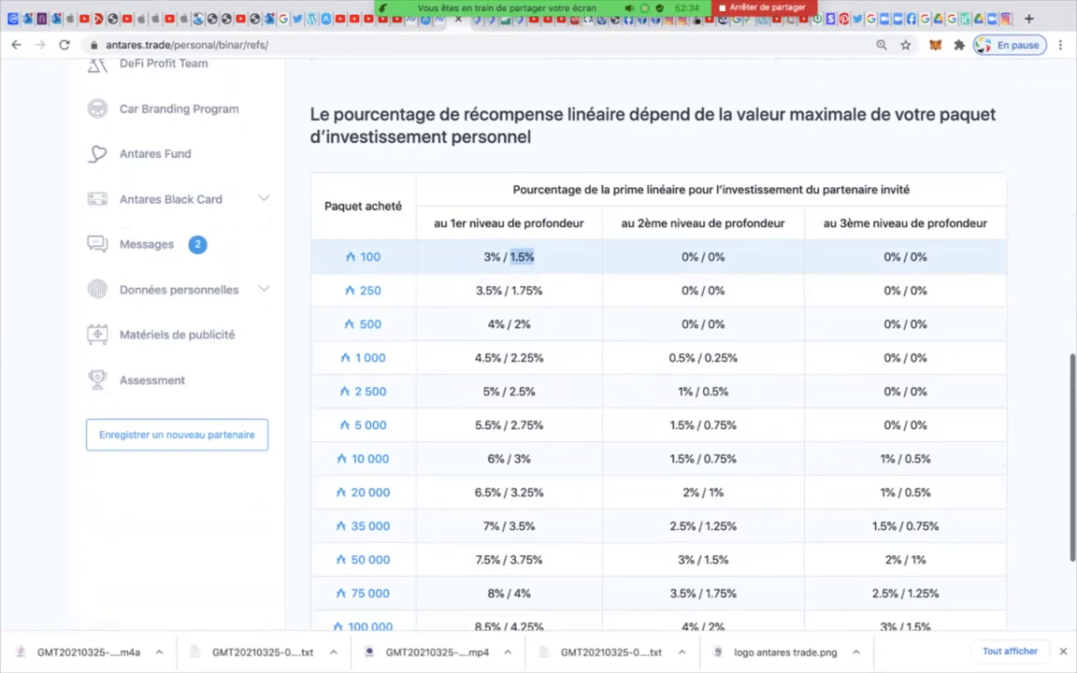
{"action": "scroll", "coordinate": [645, 374], "scroll_direction": "up", "scroll_amount": 10}
{"action": "scroll", "coordinate": [645, 374], "scroll_direction": "up", "scroll_amount": 2}
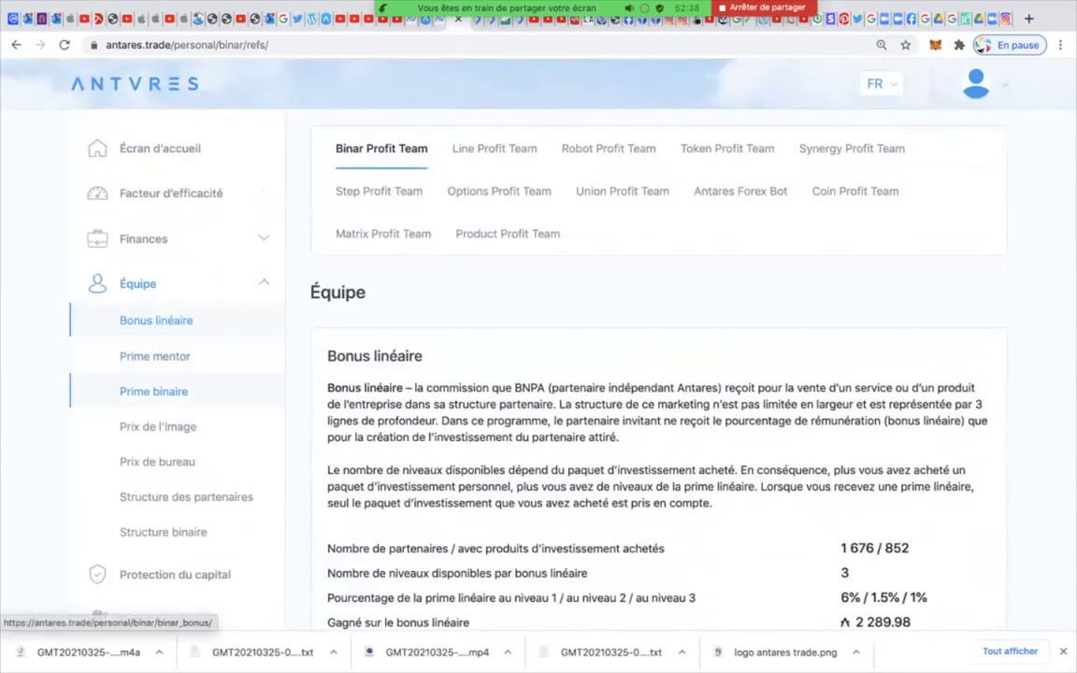
- Open Prime binaire and scroll through the 8% bonus stats and 5%–12% package table
{"action": "left_click", "coordinate": [153, 391]}
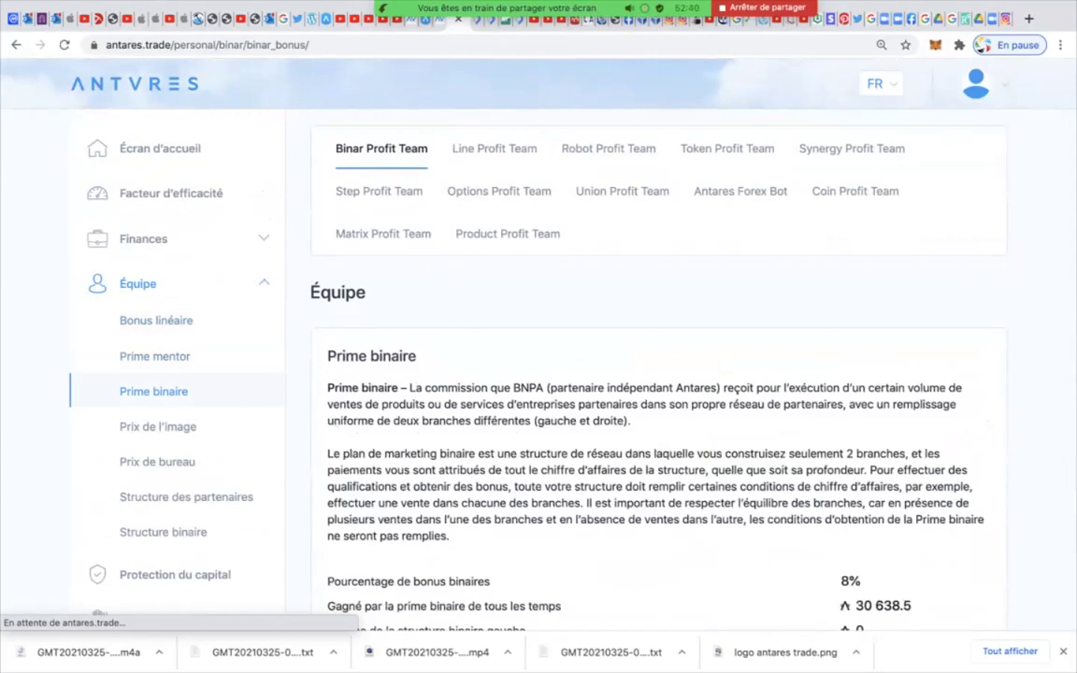
{"action": "scroll", "coordinate": [645, 374], "scroll_direction": "down", "scroll_amount": 5}
{"action": "scroll", "coordinate": [645, 374], "scroll_direction": "down", "scroll_amount": 10}
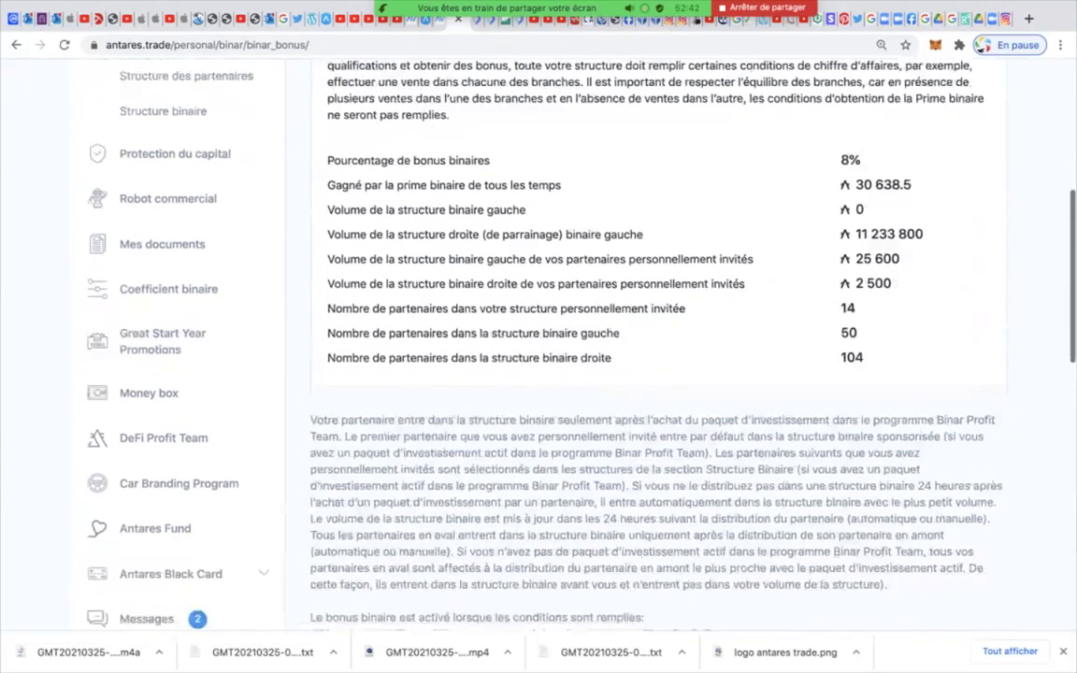
{"action": "scroll", "coordinate": [645, 374], "scroll_direction": "down", "scroll_amount": 8}
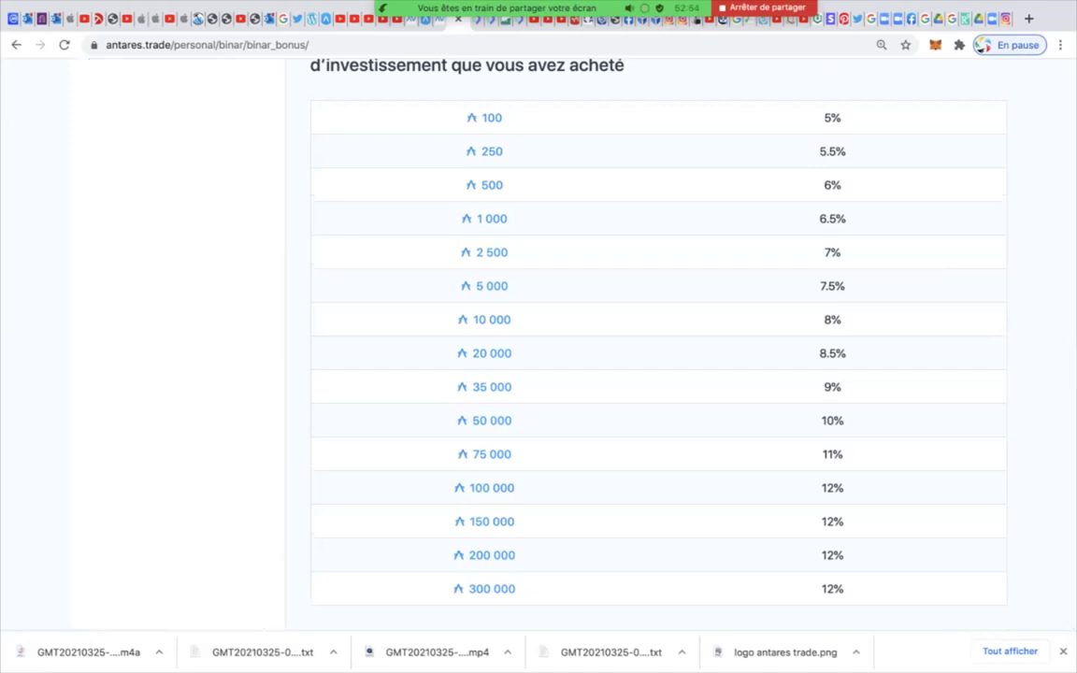
{"action": "scroll", "coordinate": [627, 336], "scroll_direction": "up", "scroll_amount": 5}
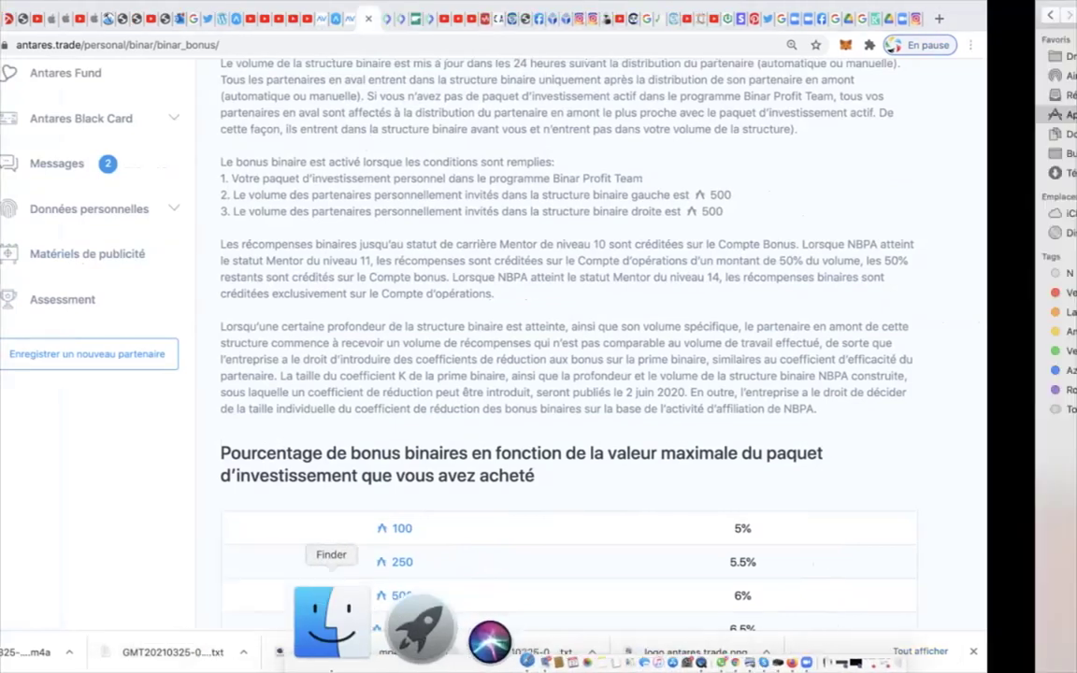
- Show Finder's Récents folder, then switch to the full-screen binary tree diagram image
{"action": "left_click", "coordinate": [332, 608]}
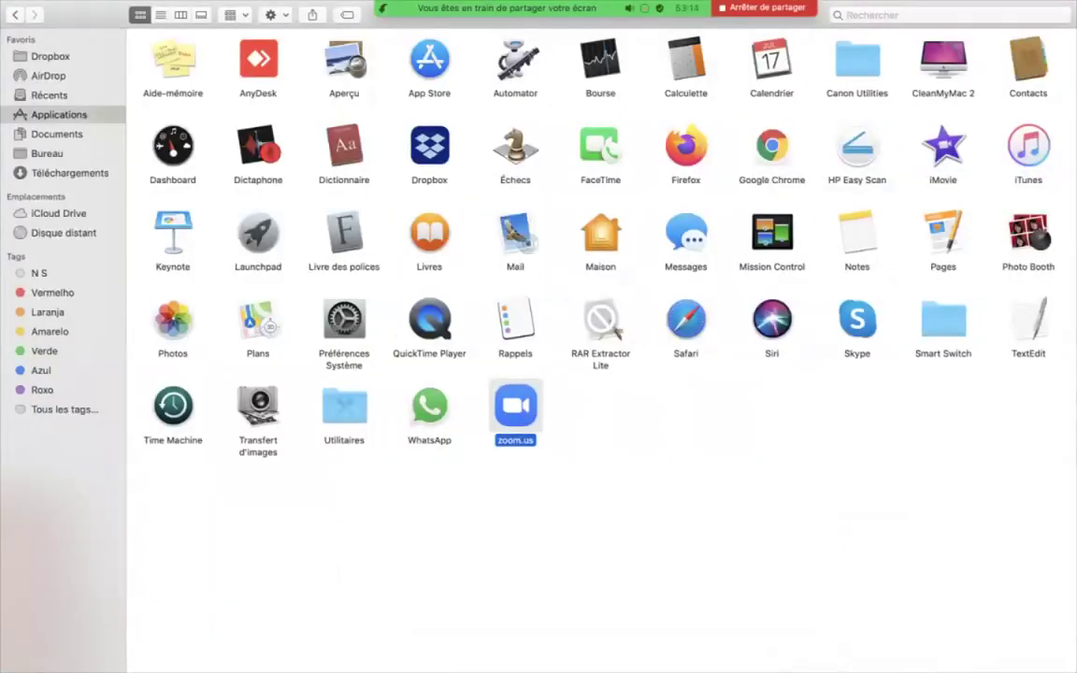
{"action": "left_click", "coordinate": [48, 95]}
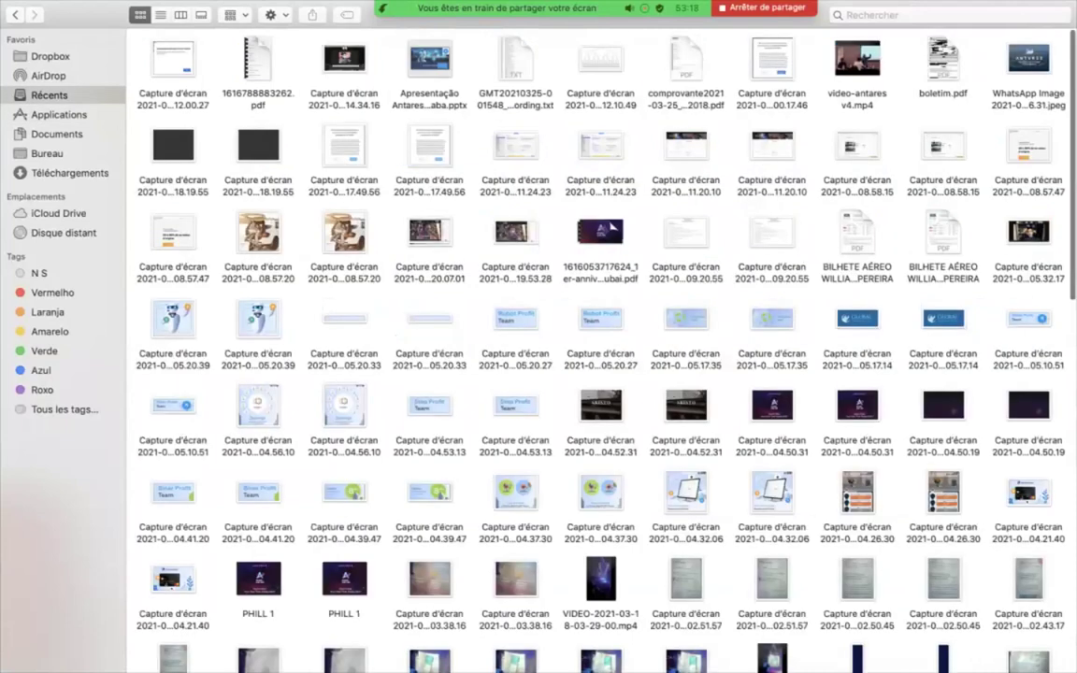
{"action": "key", "text": "ctrl+Right"}
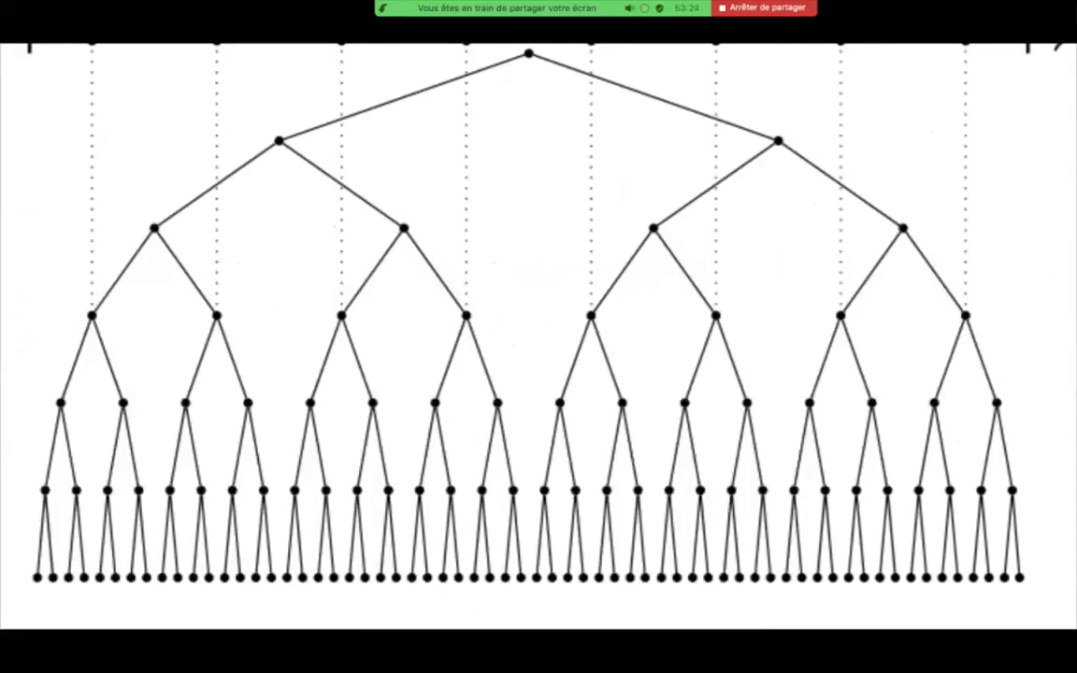
- Outline the second-level and third-level nodes of the binary tree diagram
{"action": "left_click_drag", "start_coordinate": [264, 121], "coordinate": [313, 167]}
{"action": "left_click_drag", "start_coordinate": [756, 117], "coordinate": [818, 169]}
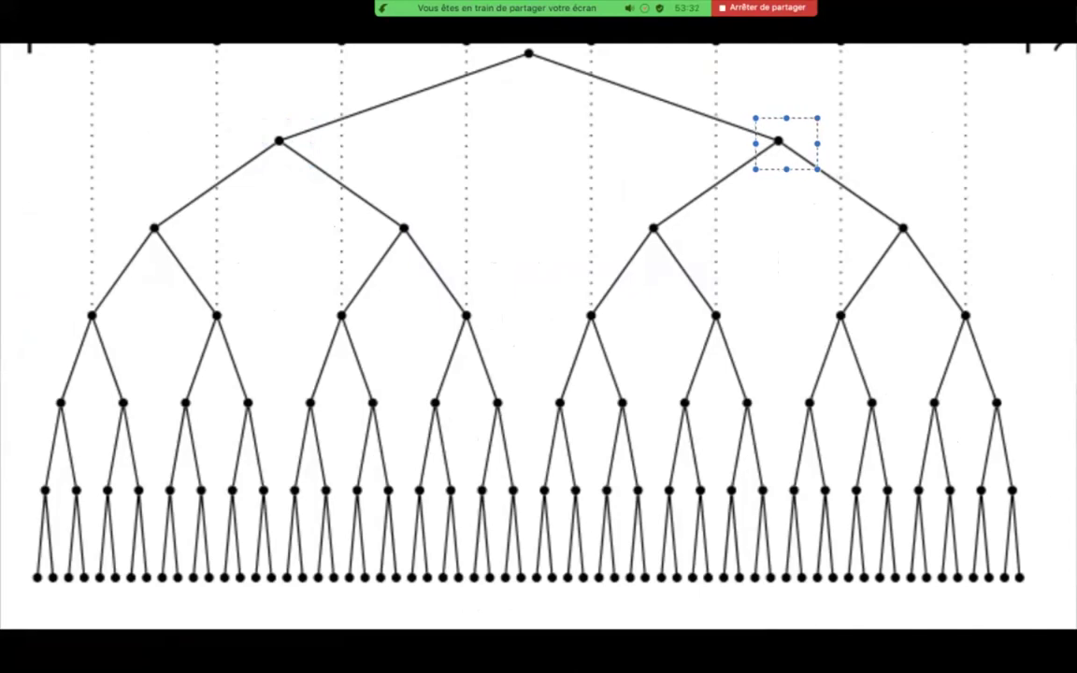
{"action": "left_click_drag", "start_coordinate": [630, 215], "coordinate": [693, 255]}
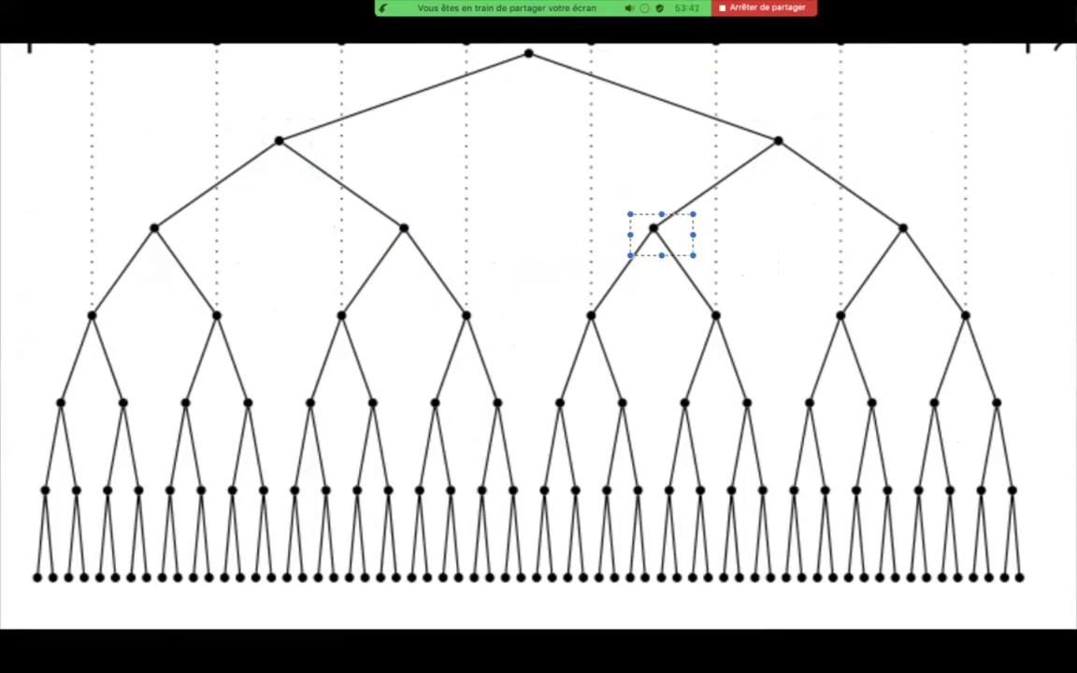
{"action": "left_click_drag", "start_coordinate": [884, 206], "coordinate": [946, 262]}
- Outline the fourth-level nodes and a whole row, then clear it and exit full screen
{"action": "left_click_drag", "start_coordinate": [569, 299], "coordinate": [625, 333]}
{"action": "left_click_drag", "start_coordinate": [700, 301], "coordinate": [747, 338]}
{"action": "left_click_drag", "start_coordinate": [818, 298], "coordinate": [857, 325]}
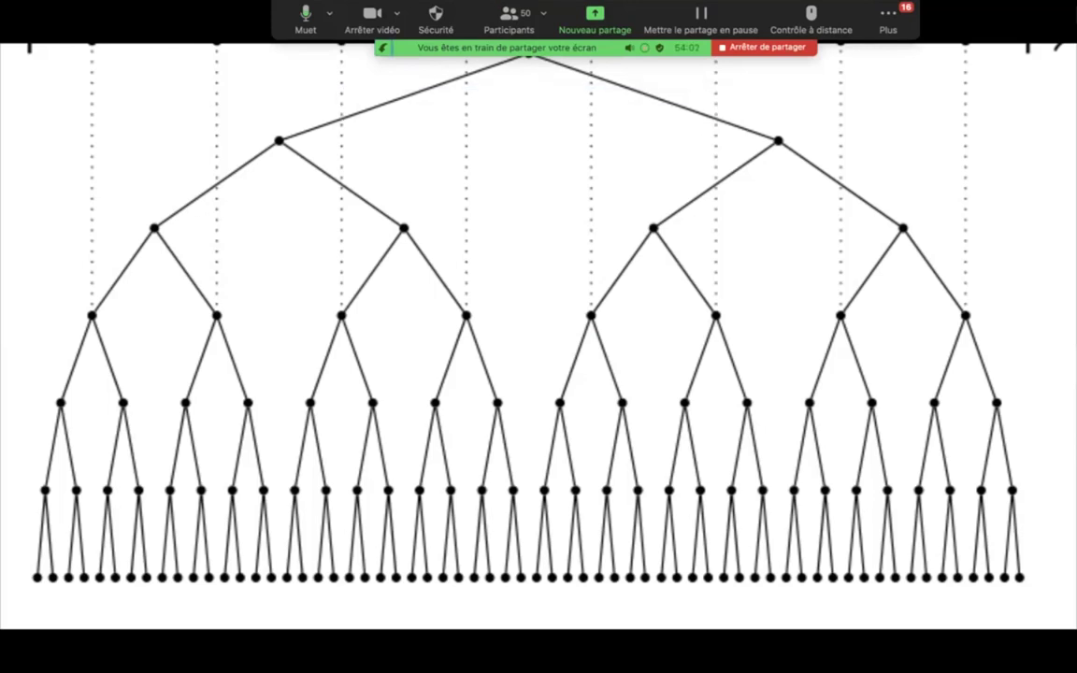
{"action": "left_click_drag", "start_coordinate": [54, 403], "coordinate": [999, 422]}
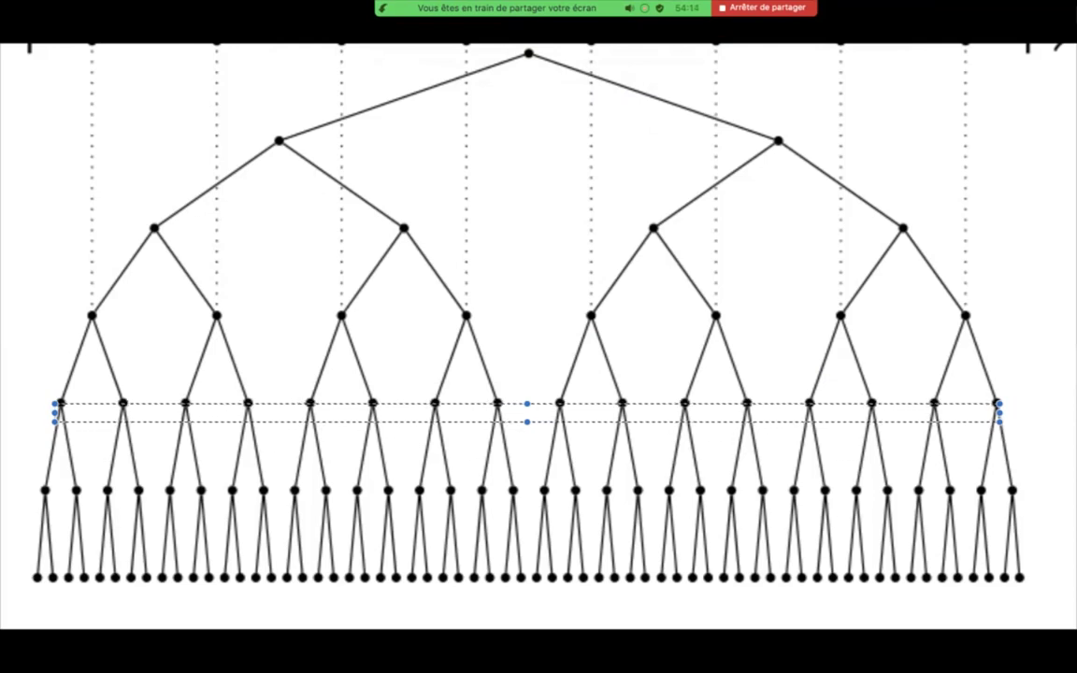
{"action": "key", "text": "Escape"}
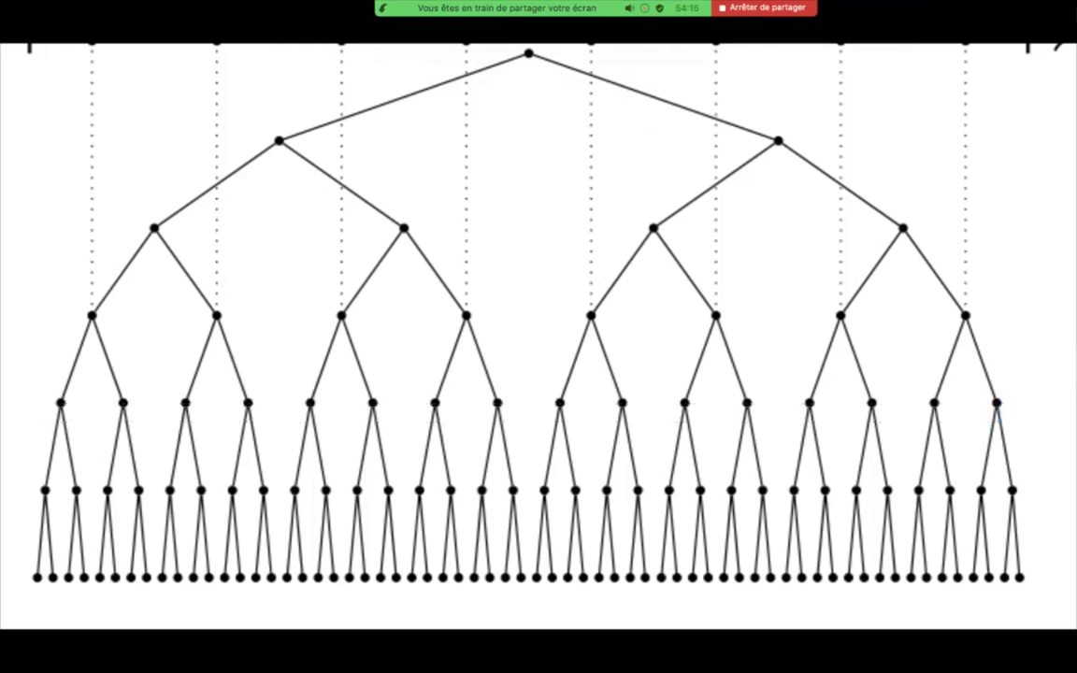
{"action": "key", "text": "Escape"}
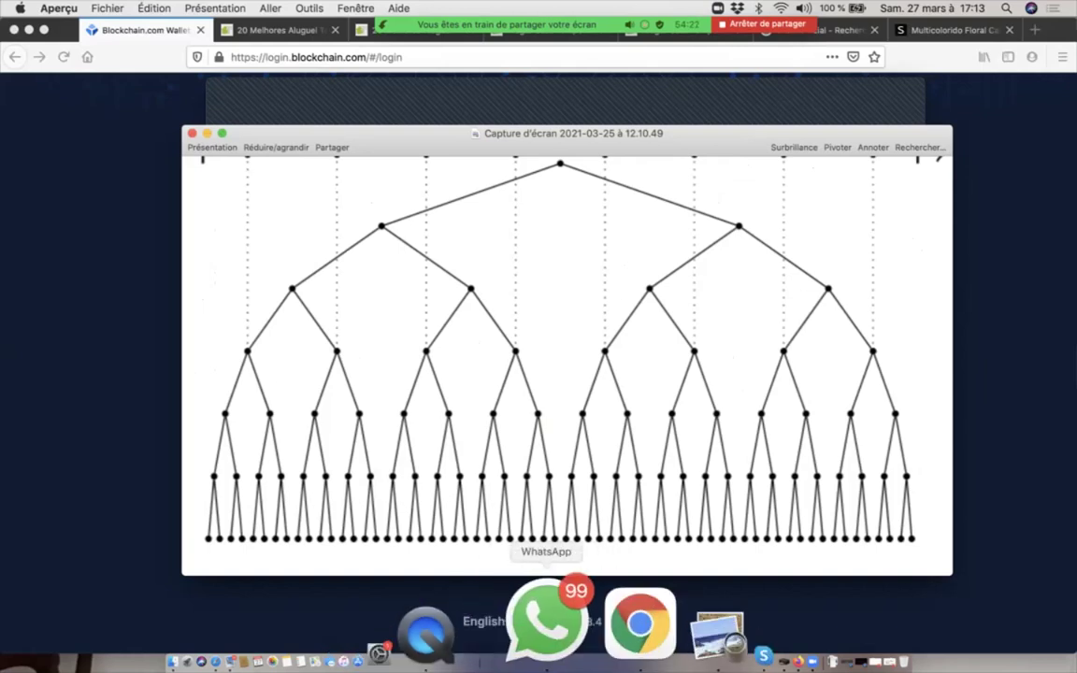
- Bring the browser back to Prime binaire and review ₳30 638.5 earned and 50 / 104 partners
{"action": "left_click", "coordinate": [575, 619]}
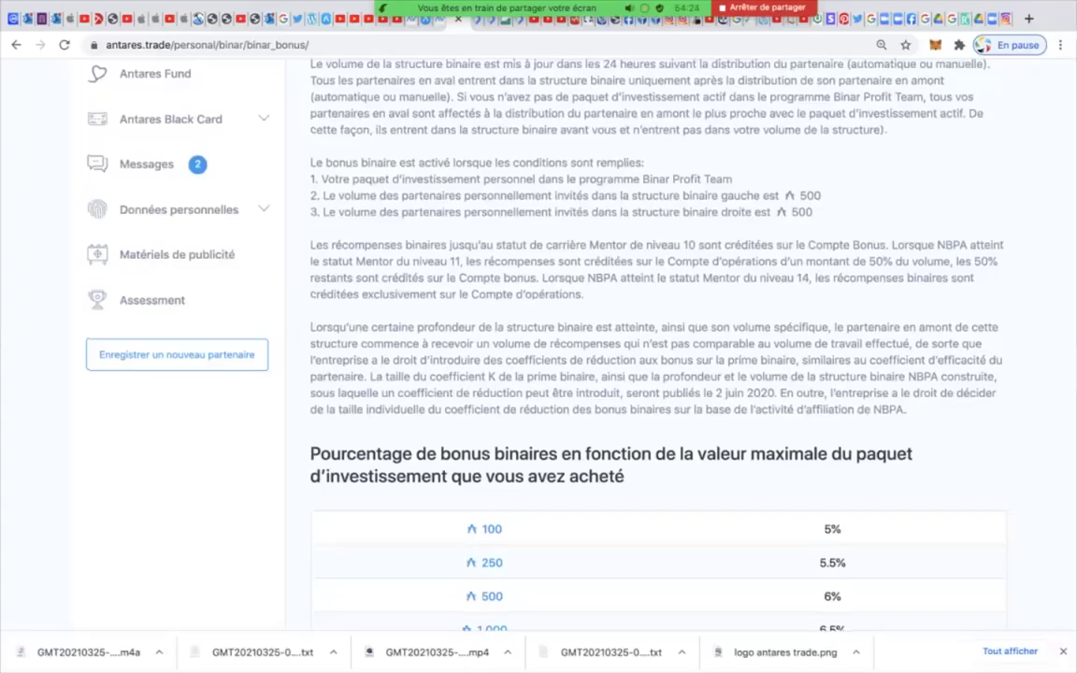
{"action": "scroll", "coordinate": [599, 374], "scroll_direction": "up", "scroll_amount": 15}
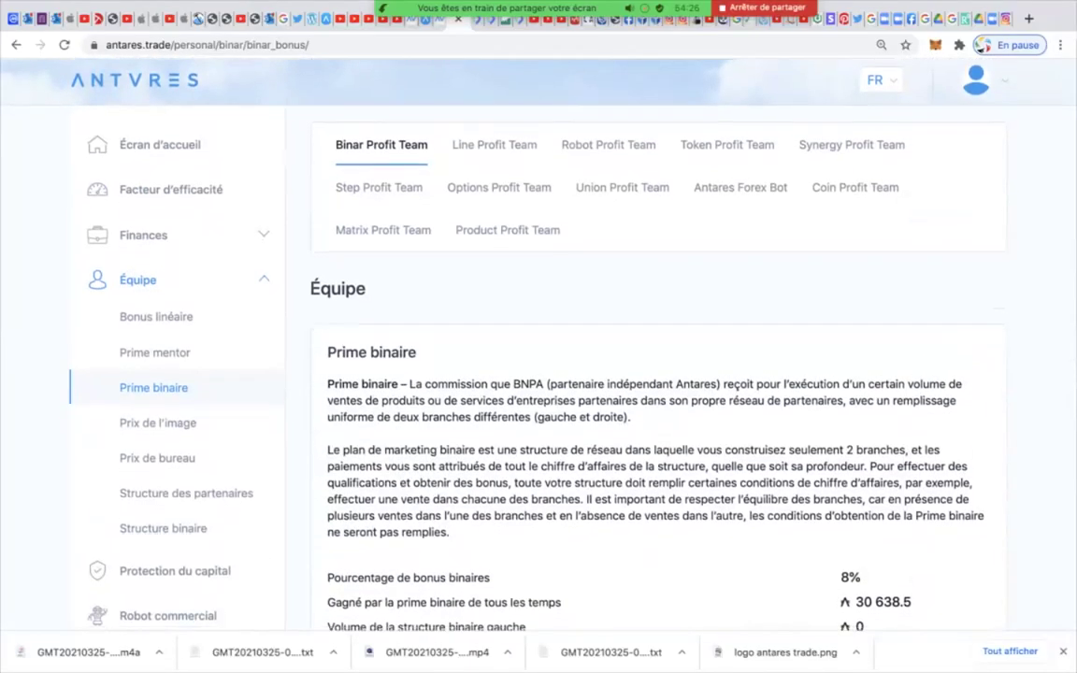
{"action": "key", "text": "Page_Down"}
{"action": "key", "text": "Page_Down"}
{"action": "key", "text": "Page_Up"}
{"action": "key", "text": "Up"}
{"action": "key", "text": "Up"}
{"action": "key", "text": "Up"}
{"action": "key", "text": "Up"}
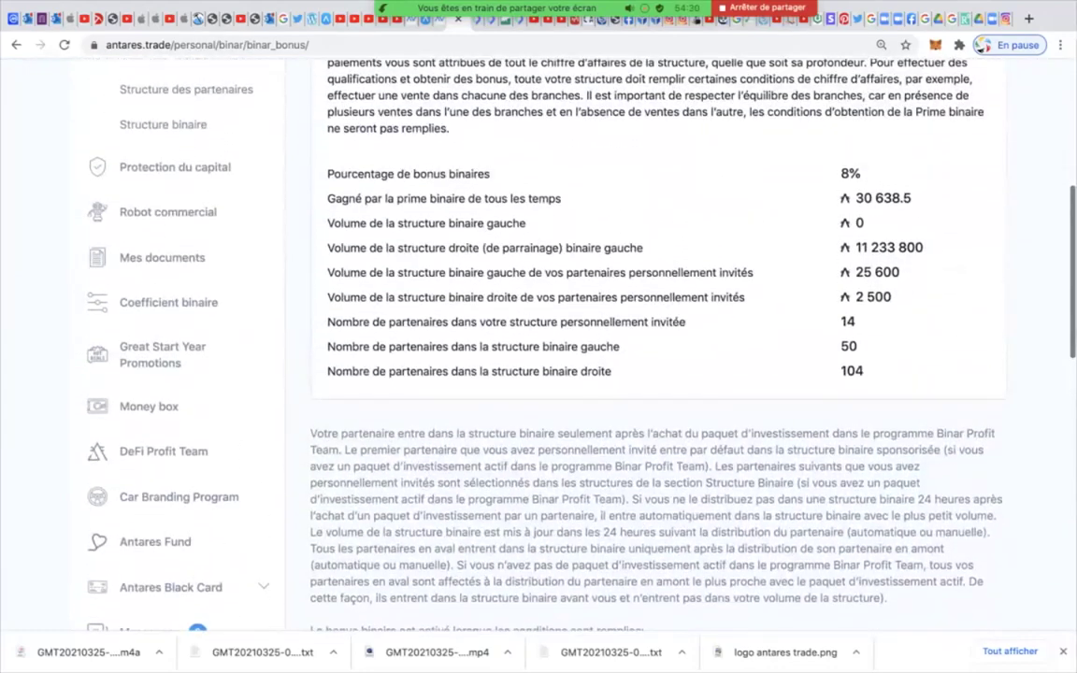
{"action": "key", "text": "Down"}
{"action": "key", "text": "Down"}
{"action": "key", "text": "Down"}
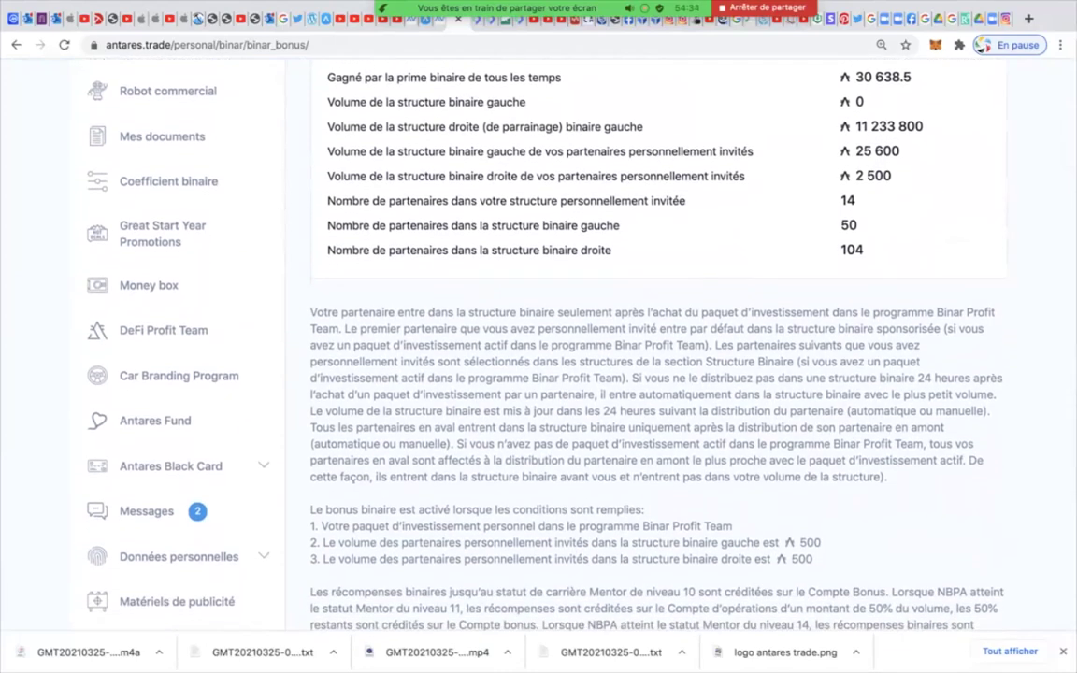
{"action": "key", "text": "Down"}
{"action": "key", "text": "Down"}
{"action": "key", "text": "Up"}
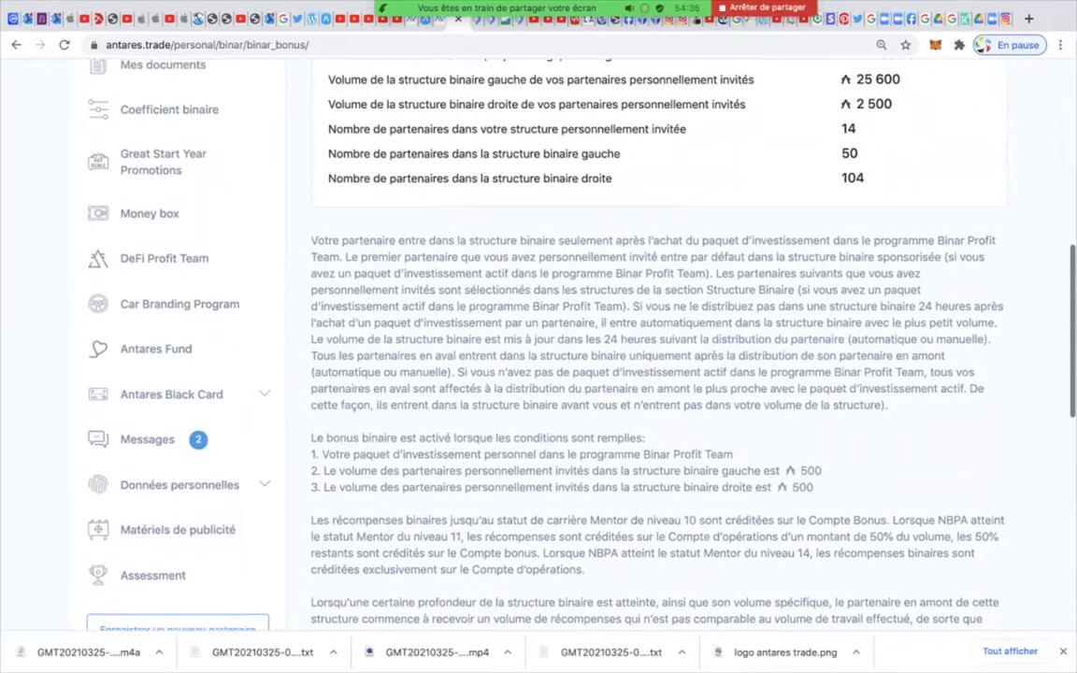
{"action": "key", "text": "Up"}
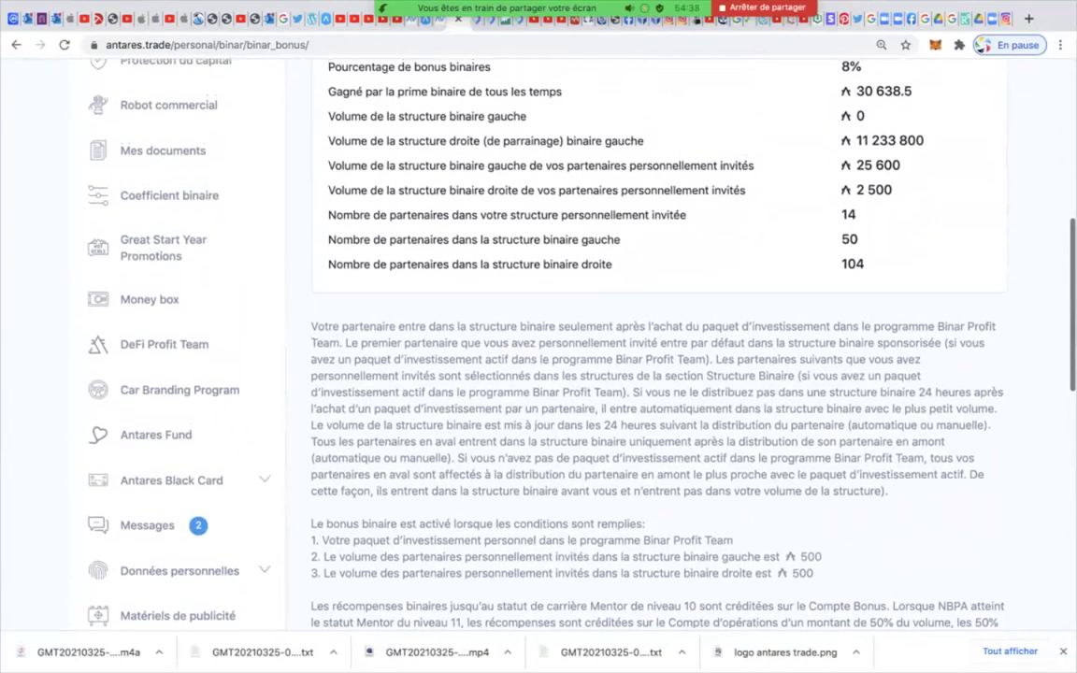
{"action": "key", "text": "Up"}
{"action": "key", "text": "Up"}
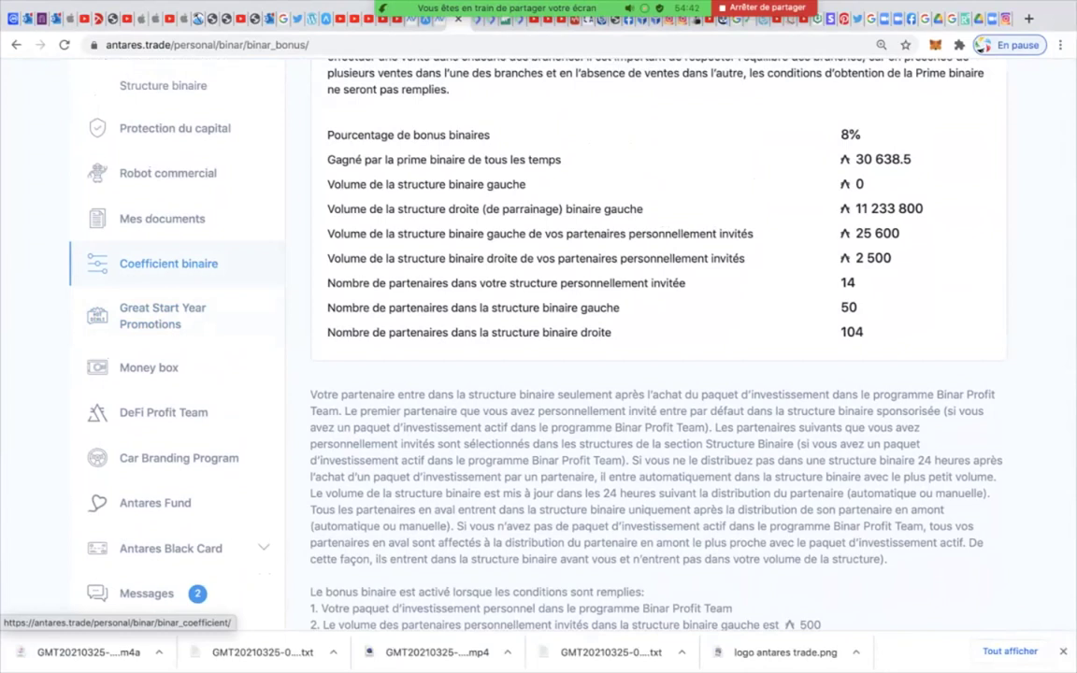
- Open the Coefficient binaire page and scroll through the 0.66 (0.55 + 0.11) explanation
{"action": "left_click", "coordinate": [168, 263]}
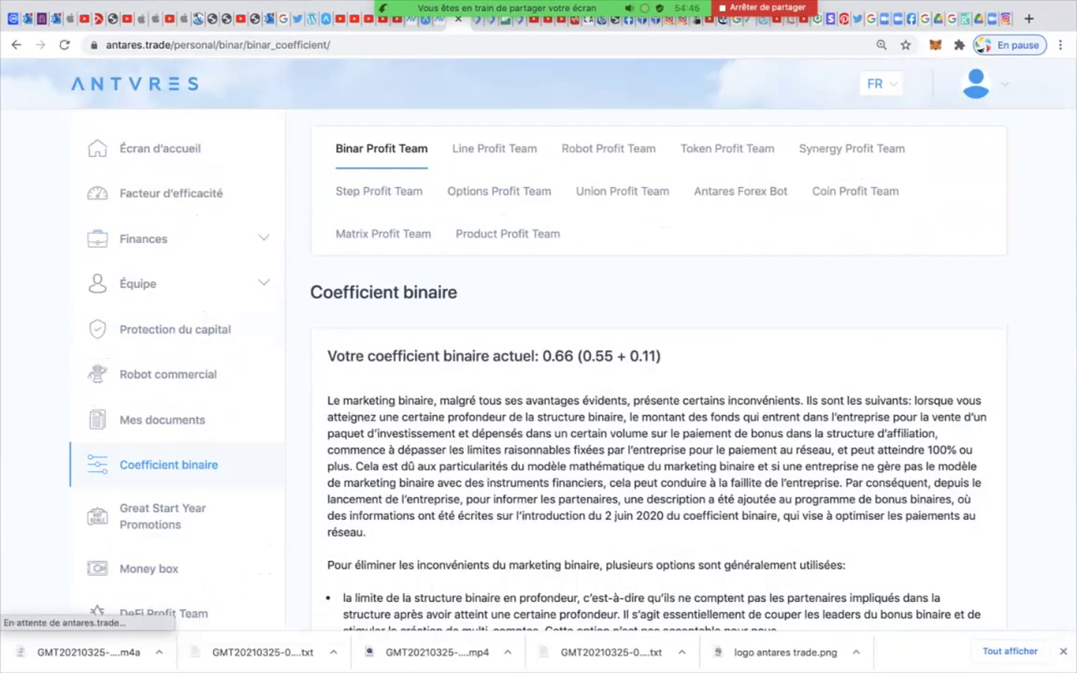
{"action": "scroll", "coordinate": [646, 374], "scroll_direction": "down", "scroll_amount": 5}
{"action": "scroll", "coordinate": [645, 374], "scroll_direction": "down", "scroll_amount": 2}
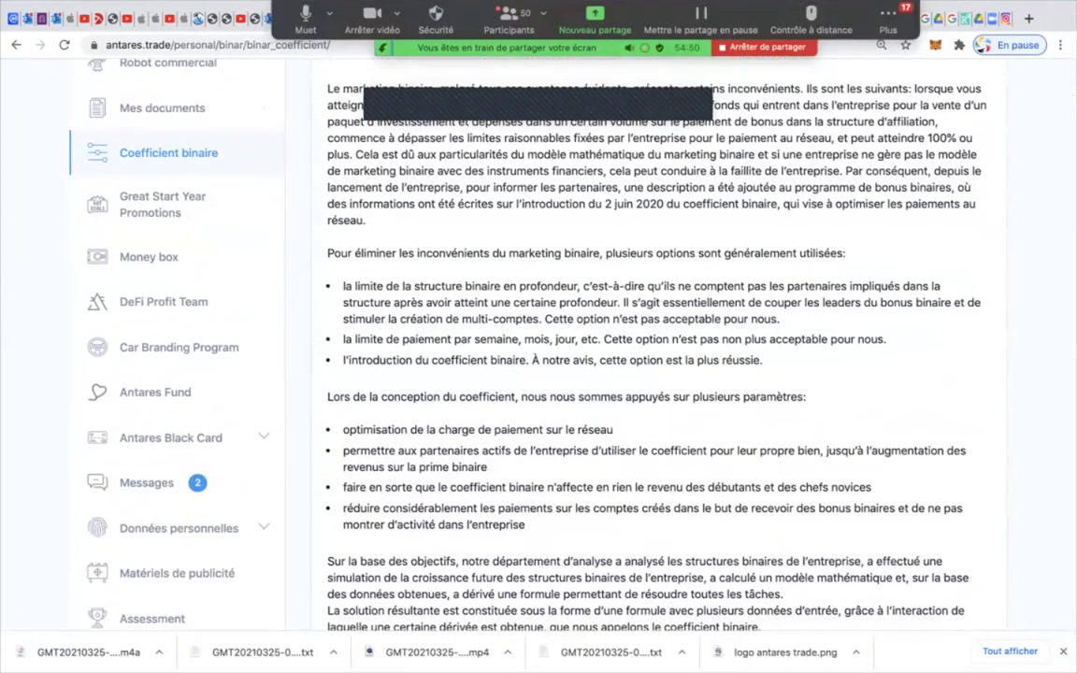
{"action": "scroll", "coordinate": [655, 355], "scroll_direction": "down", "scroll_amount": 3}
{"action": "scroll", "coordinate": [655, 356], "scroll_direction": "down", "scroll_amount": 3}
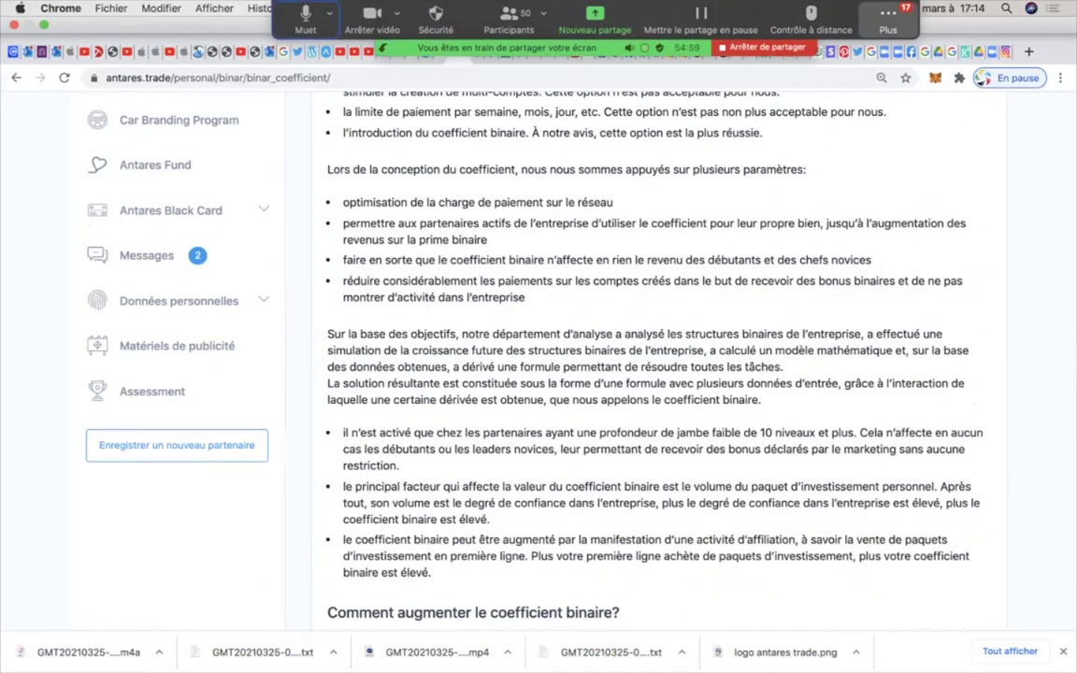
- Open the Zoom meeting chat from the Plus menu
{"action": "left_click", "coordinate": [888, 19]}
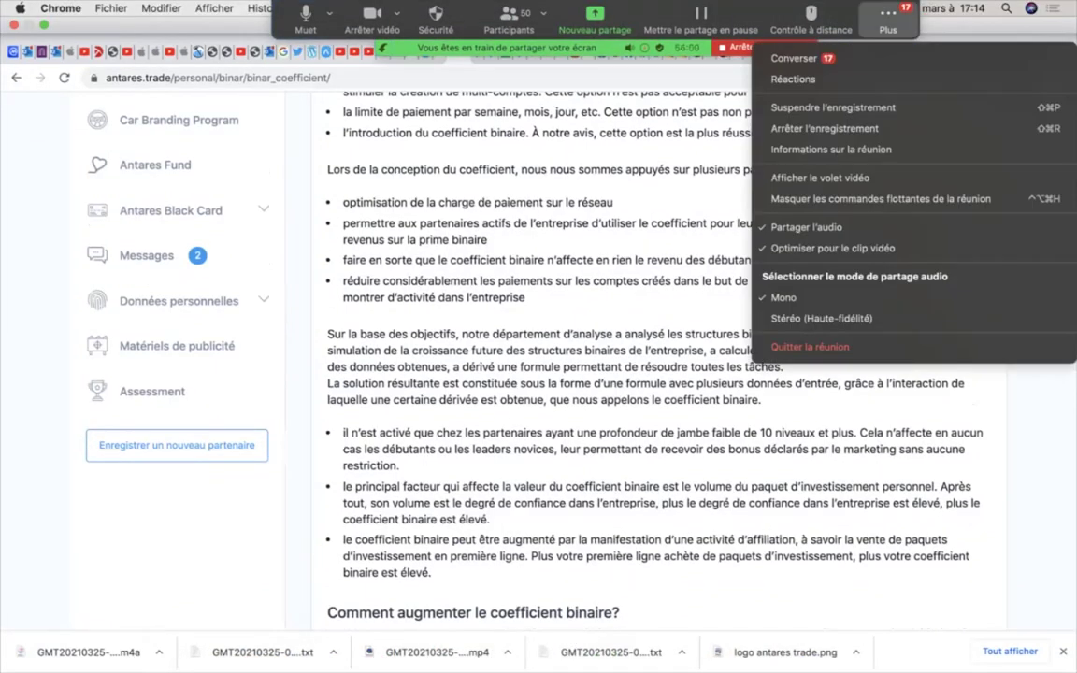
{"action": "left_click", "coordinate": [794, 58]}
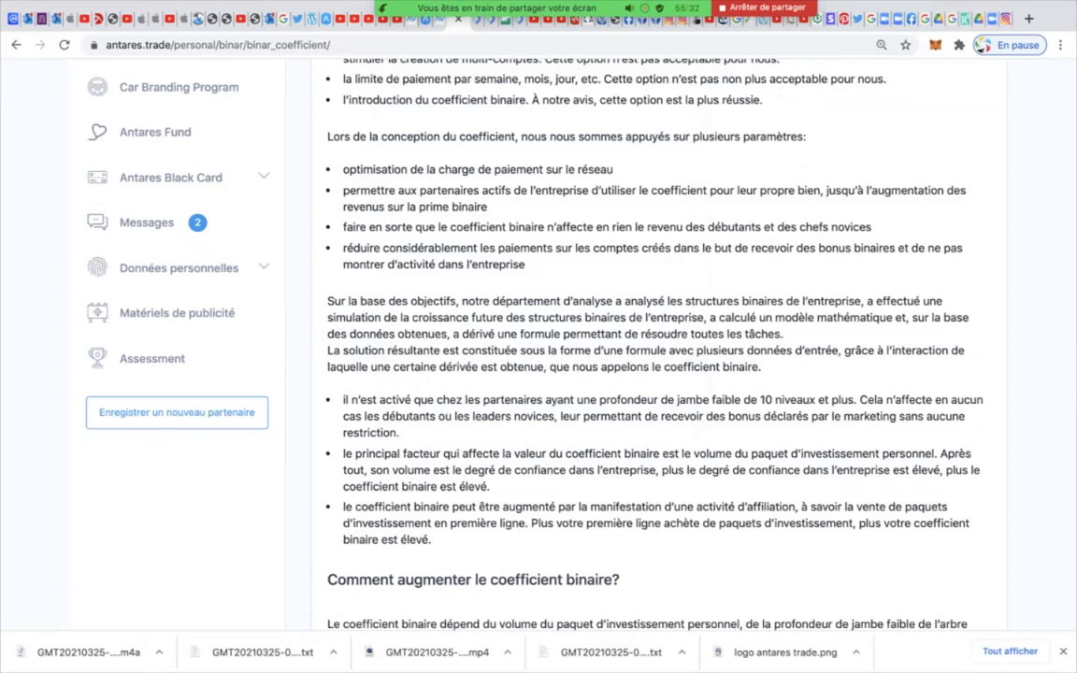
{"action": "scroll", "coordinate": [645, 336], "scroll_direction": "up", "scroll_amount": 10}
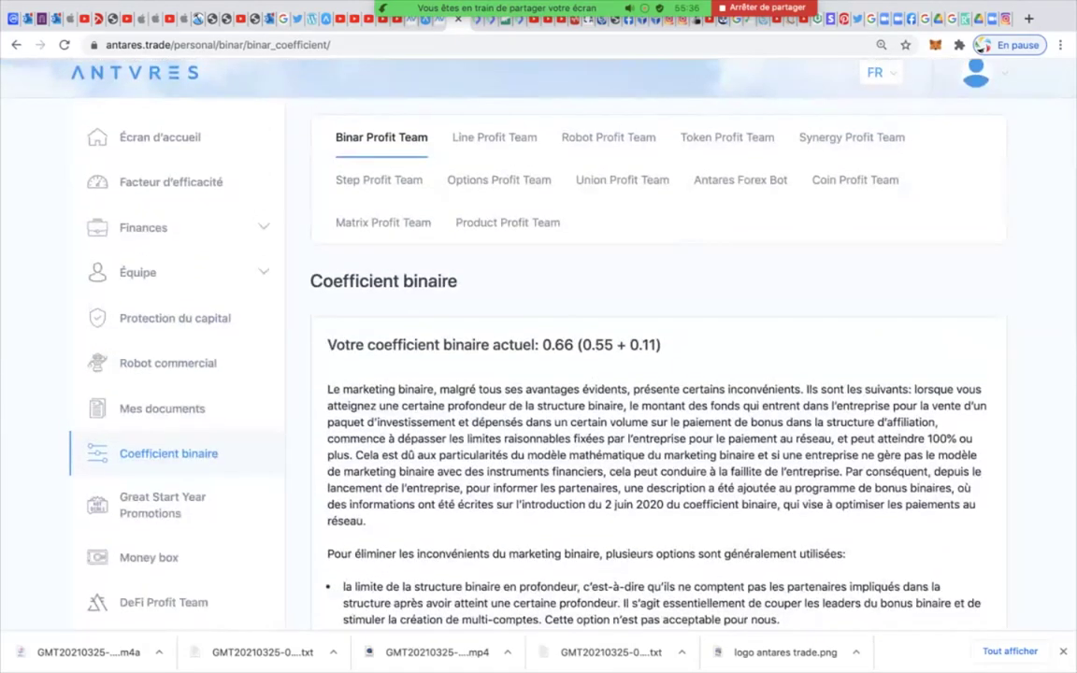
- Scroll down the coefficient page and select the '111 à 120' depth range heading
{"action": "scroll", "coordinate": [645, 336], "scroll_direction": "down", "scroll_amount": 10}
{"action": "scroll", "coordinate": [645, 337], "scroll_direction": "down", "scroll_amount": 5}
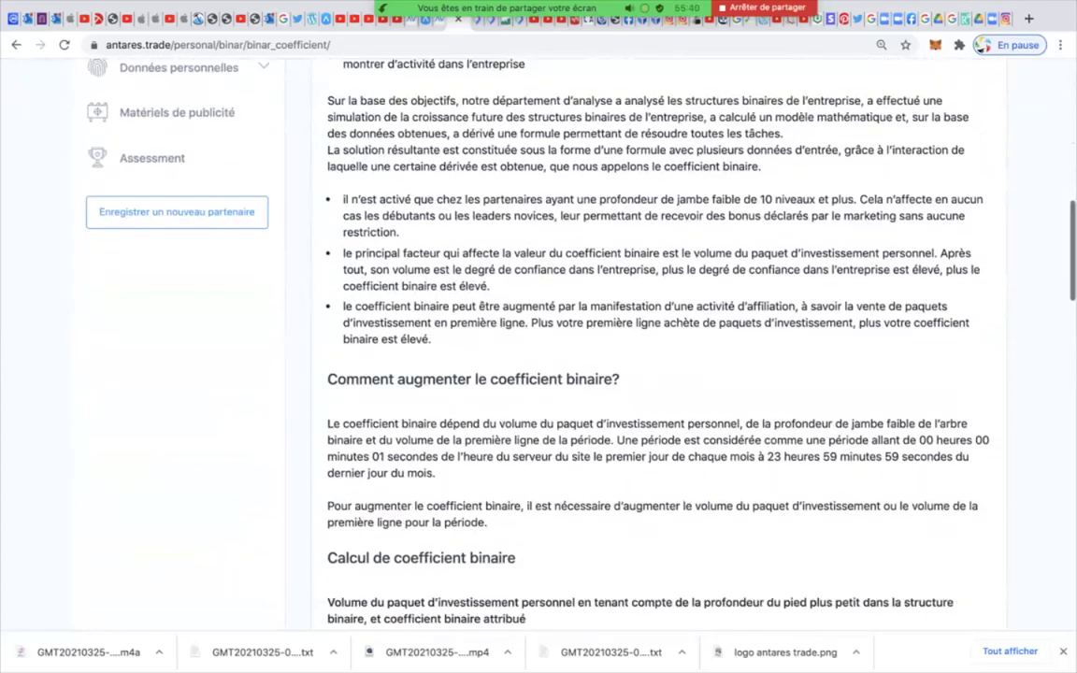
{"action": "scroll", "coordinate": [646, 337], "scroll_direction": "down", "scroll_amount": 10}
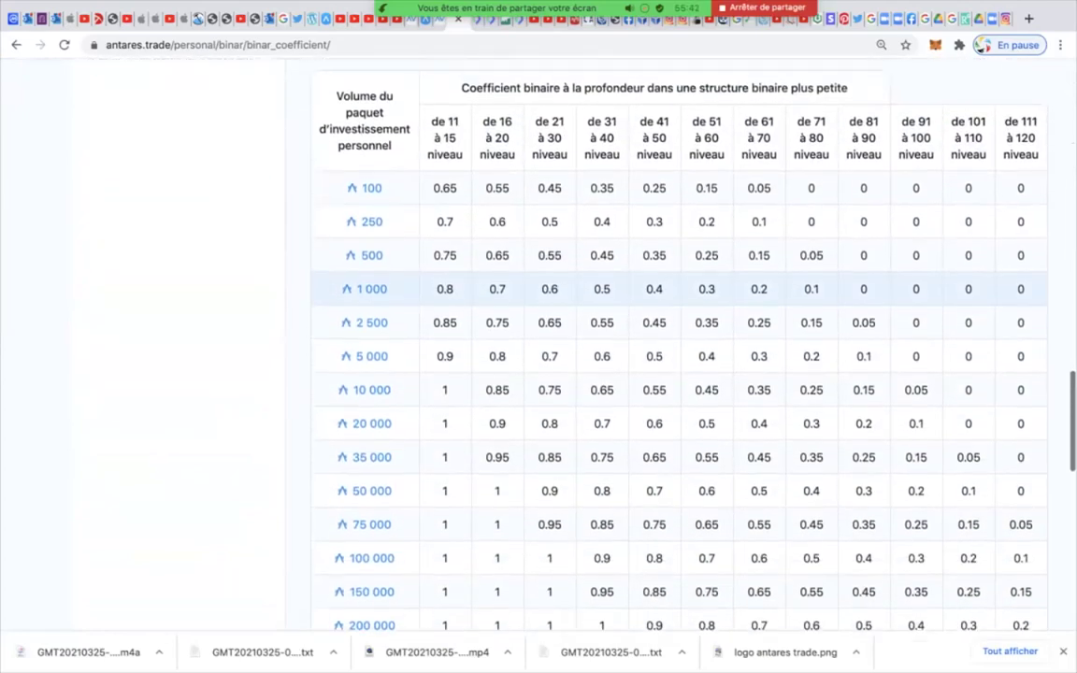
{"action": "scroll", "coordinate": [645, 337], "scroll_direction": "up", "scroll_amount": 3}
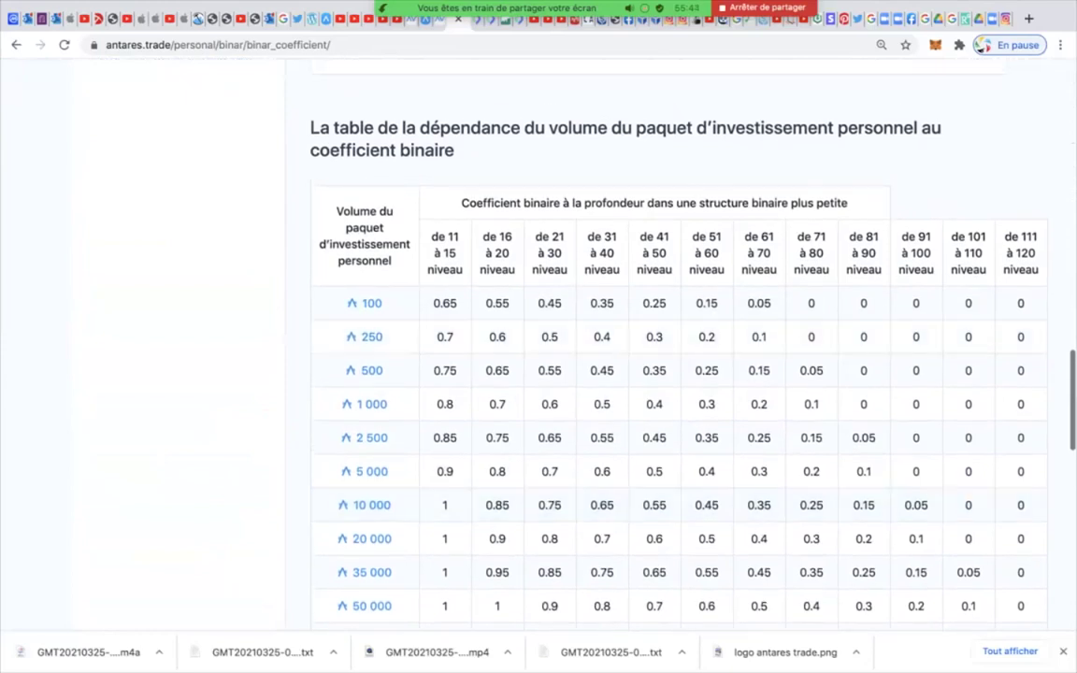
{"action": "double_click", "coordinate": [1027, 236]}
{"action": "mouse_move", "coordinate": [1028, 236]}
{"action": "left_mouse_down"}
{"action": "mouse_move", "coordinate": [495, 245]}
{"action": "mouse_move", "coordinate": [1035, 254]}
{"action": "left_mouse_up"}
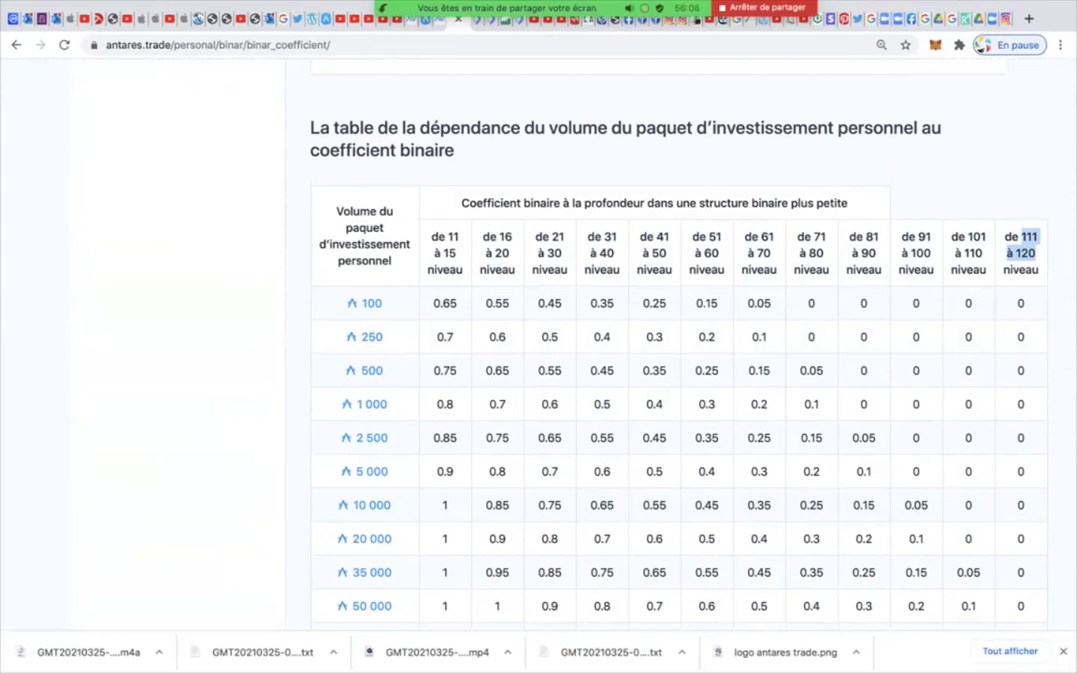
- Check Zoom's audio options, move its toolbar aside, and switch to the Robot Profit Team tab
{"action": "scroll", "coordinate": [979, 47], "scroll_direction": "up", "scroll_amount": 15}
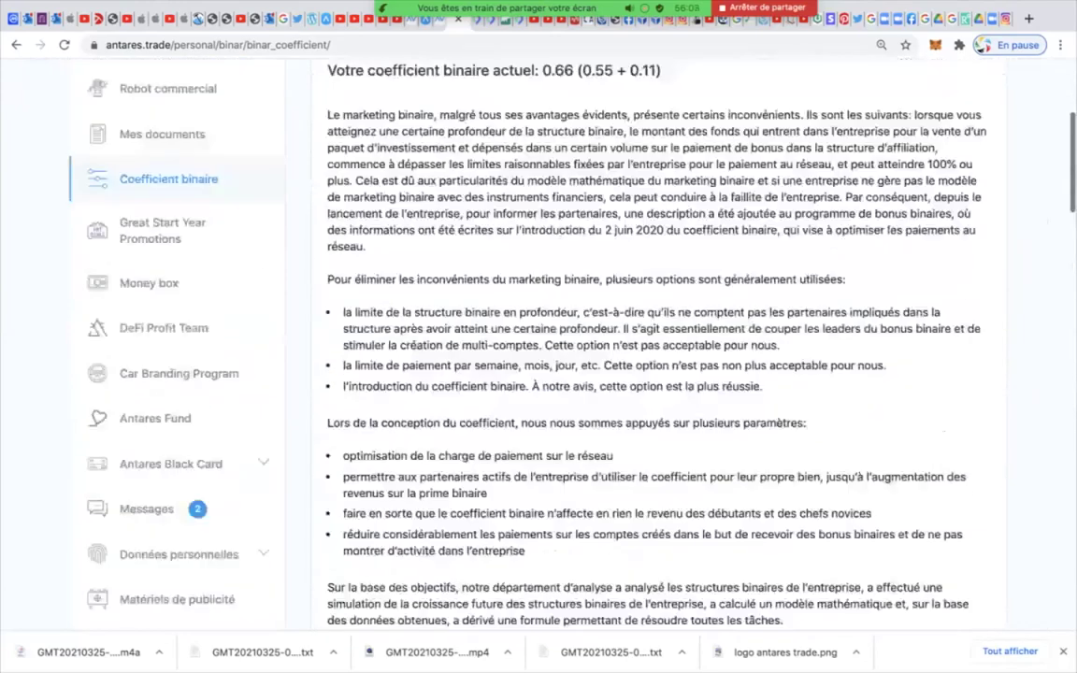
{"action": "scroll", "coordinate": [979, 47], "scroll_direction": "up", "scroll_amount": 2}
{"action": "left_click", "coordinate": [329, 13]}
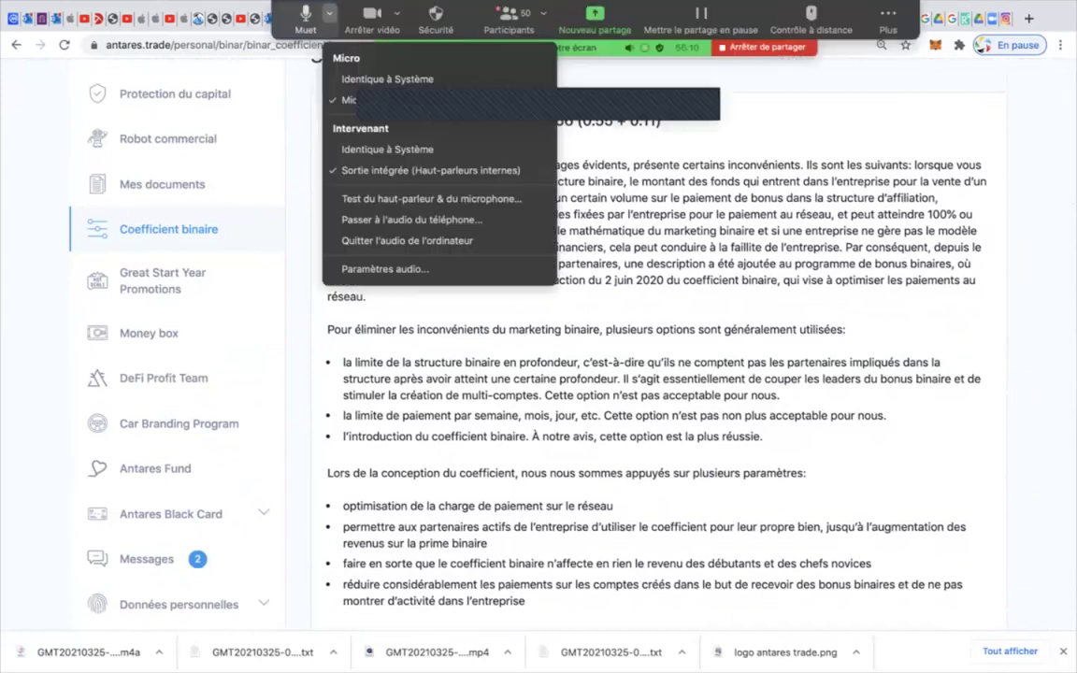
{"action": "key", "text": "Escape"}
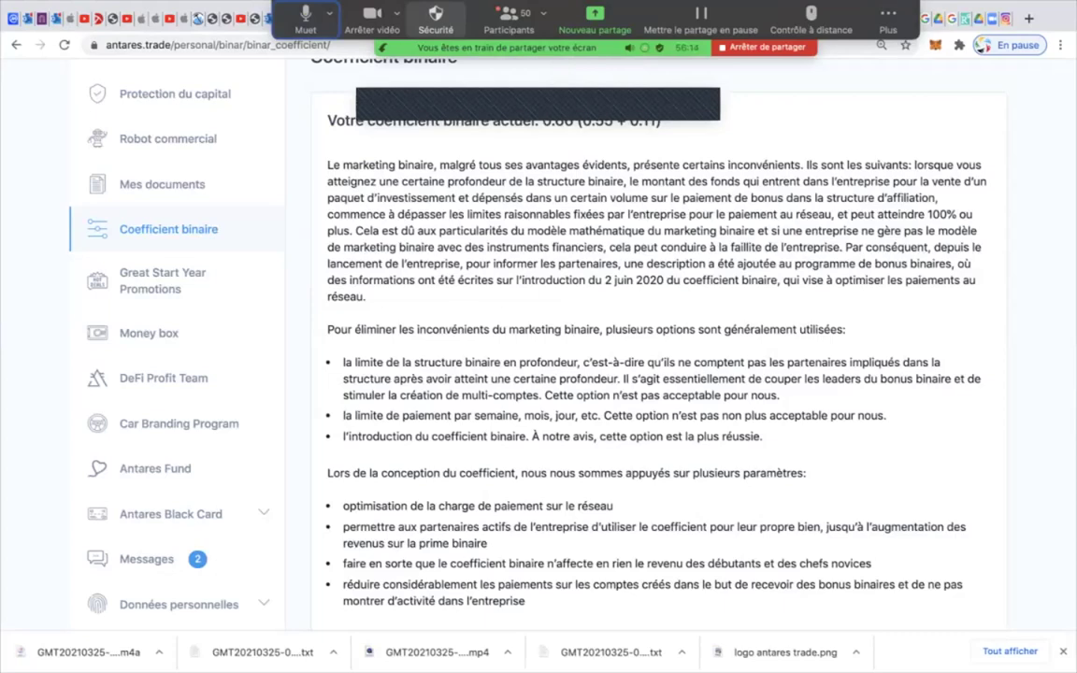
{"action": "left_click_drag", "start_coordinate": [435, 19], "coordinate": [592, 203]}
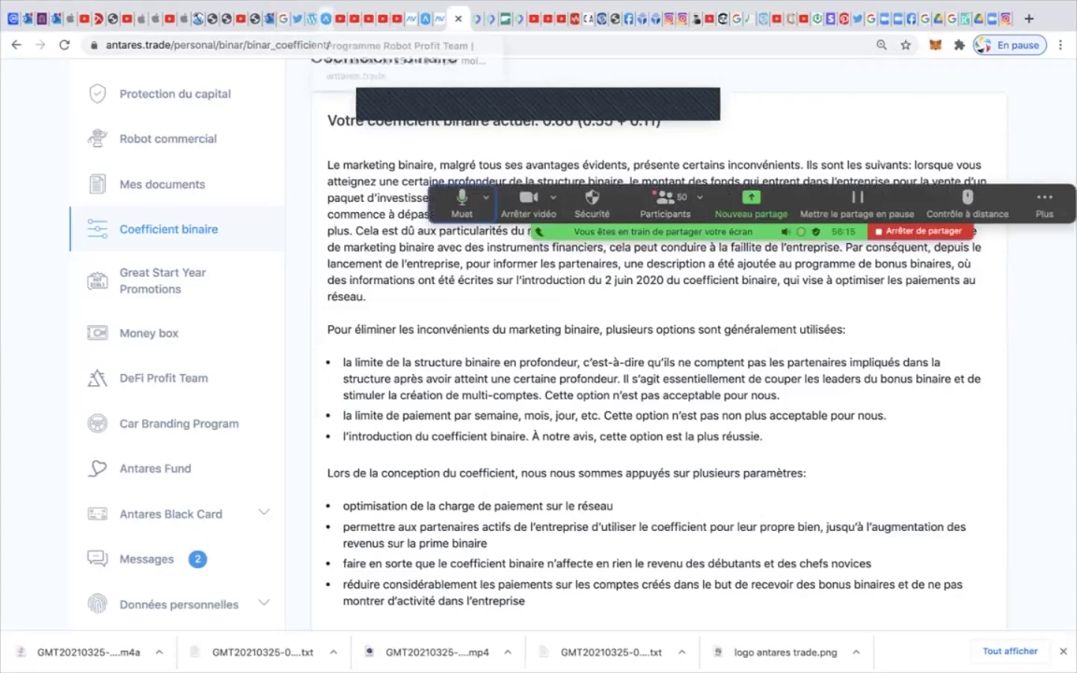
{"action": "left_click", "coordinate": [318, 19]}
- Open the Binar Profit Team programme page and its Prime binaire bonus details
{"action": "scroll", "coordinate": [539, 328], "scroll_direction": "up", "scroll_amount": 10}
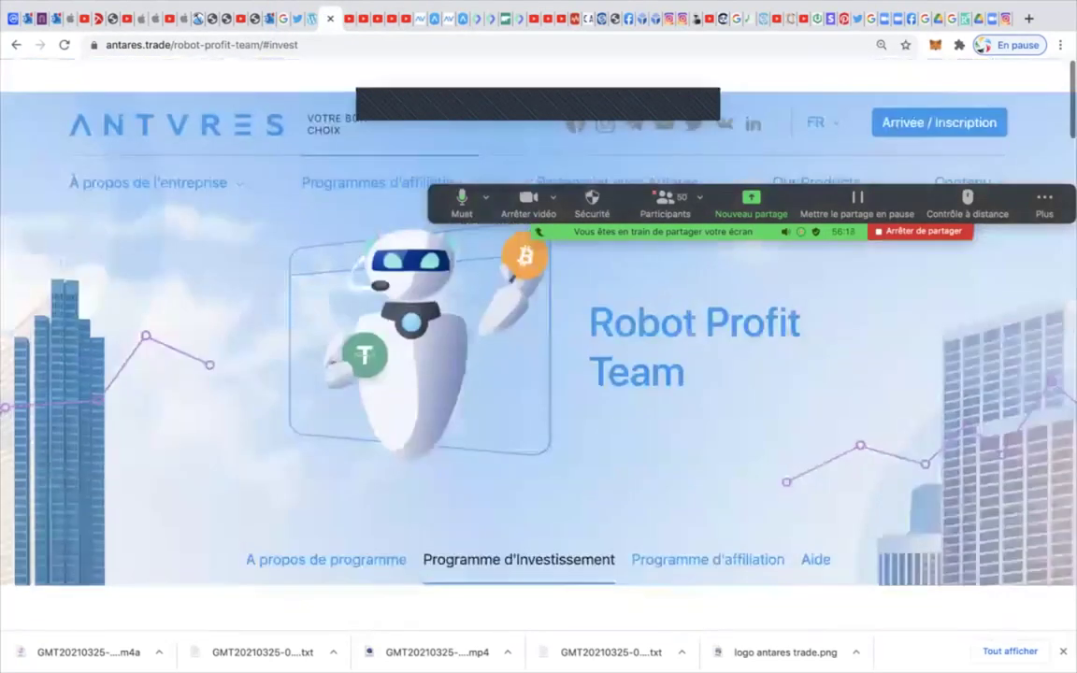
{"action": "mouse_move", "coordinate": [382, 150]}
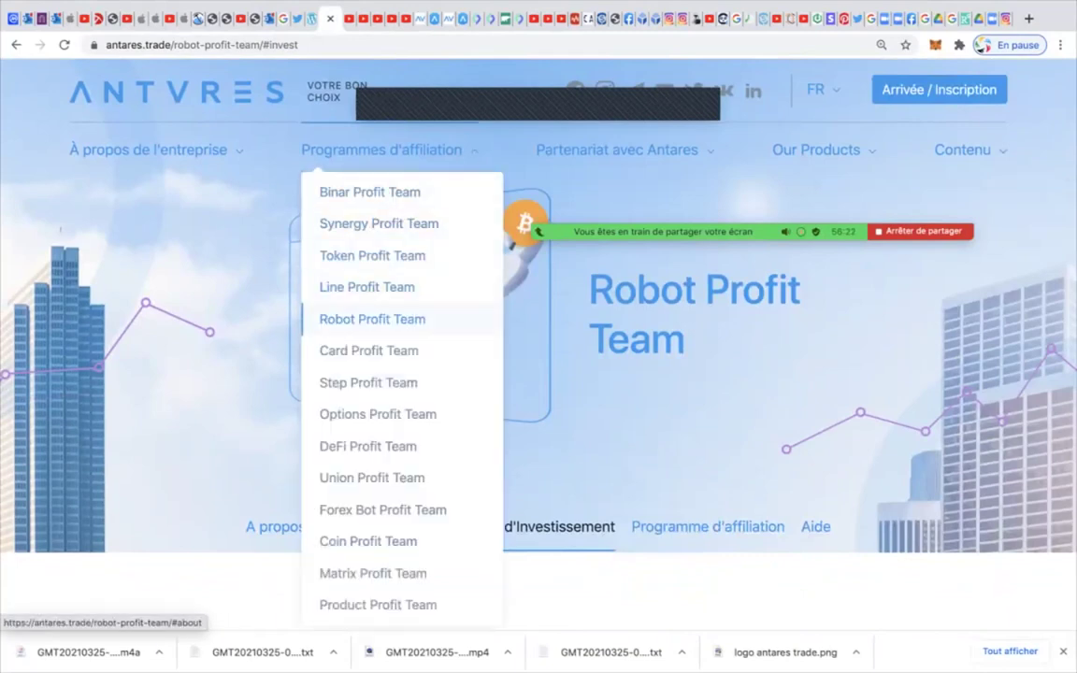
{"action": "left_click", "coordinate": [369, 191]}
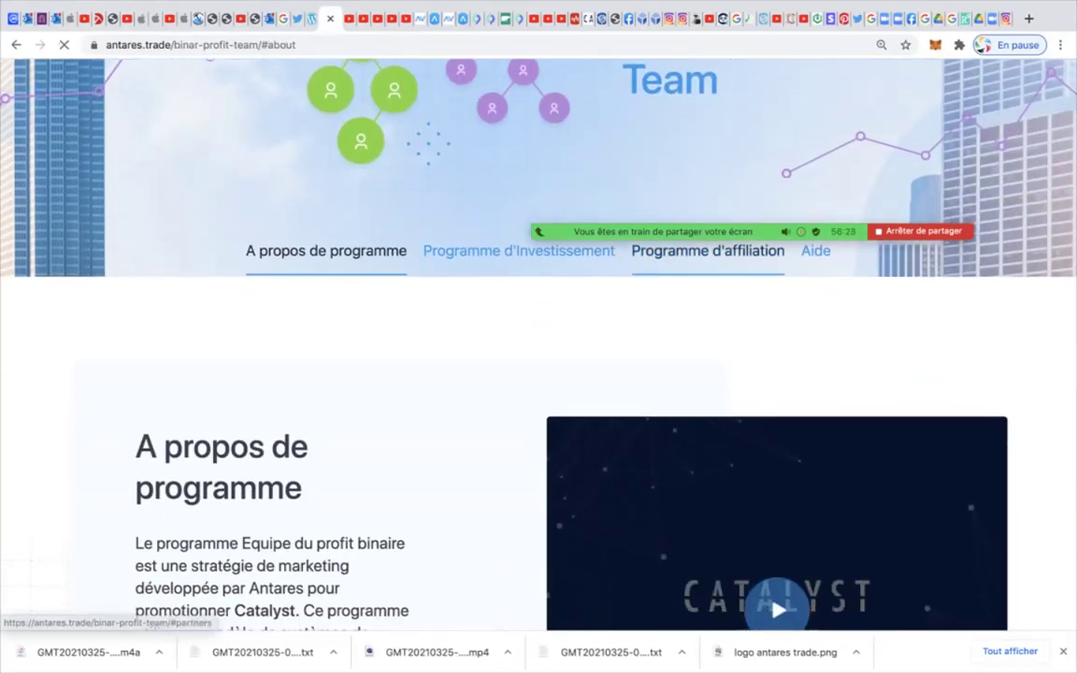
{"action": "left_click", "coordinate": [708, 250]}
{"action": "left_click", "coordinate": [520, 490]}
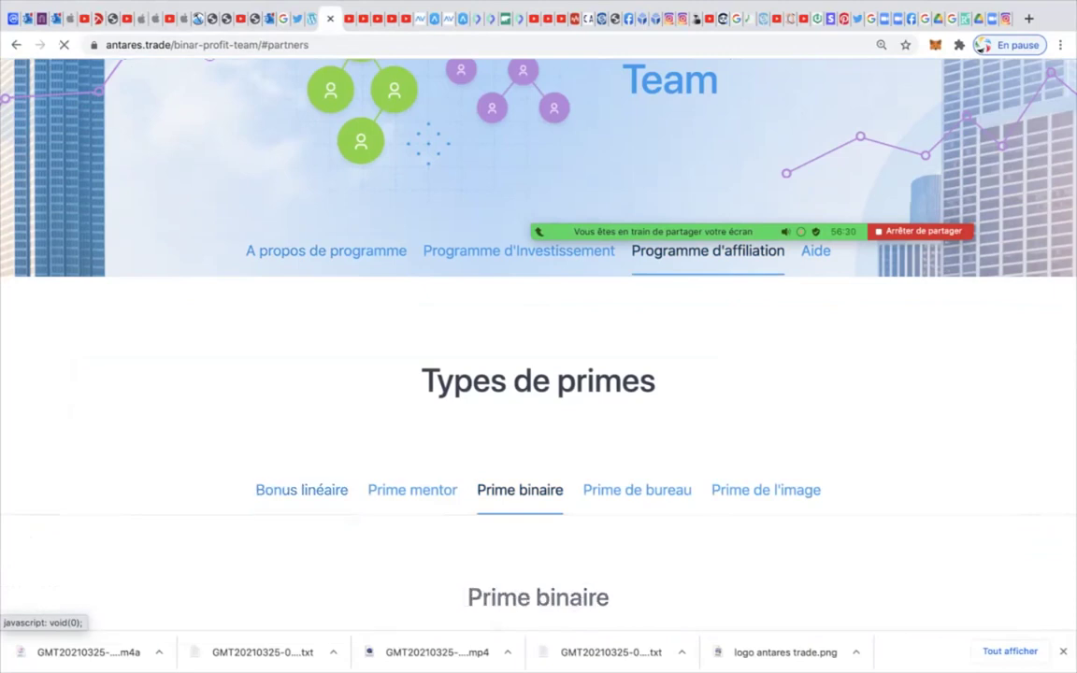
- Highlight the 5%–12% binary bonus percentage row and return to the personal Coefficient binaire page
{"action": "scroll", "coordinate": [539, 374], "scroll_direction": "down", "scroll_amount": 5}
{"action": "scroll", "coordinate": [539, 374], "scroll_direction": "down", "scroll_amount": 15}
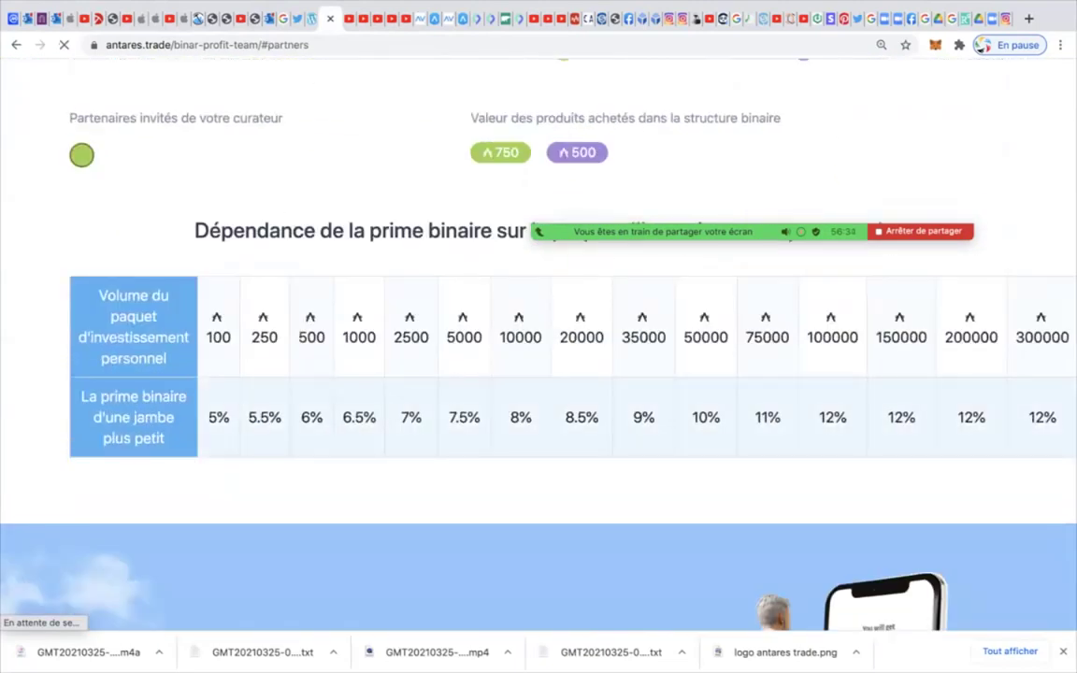
{"action": "left_click_drag", "start_coordinate": [208, 417], "coordinate": [1066, 417]}
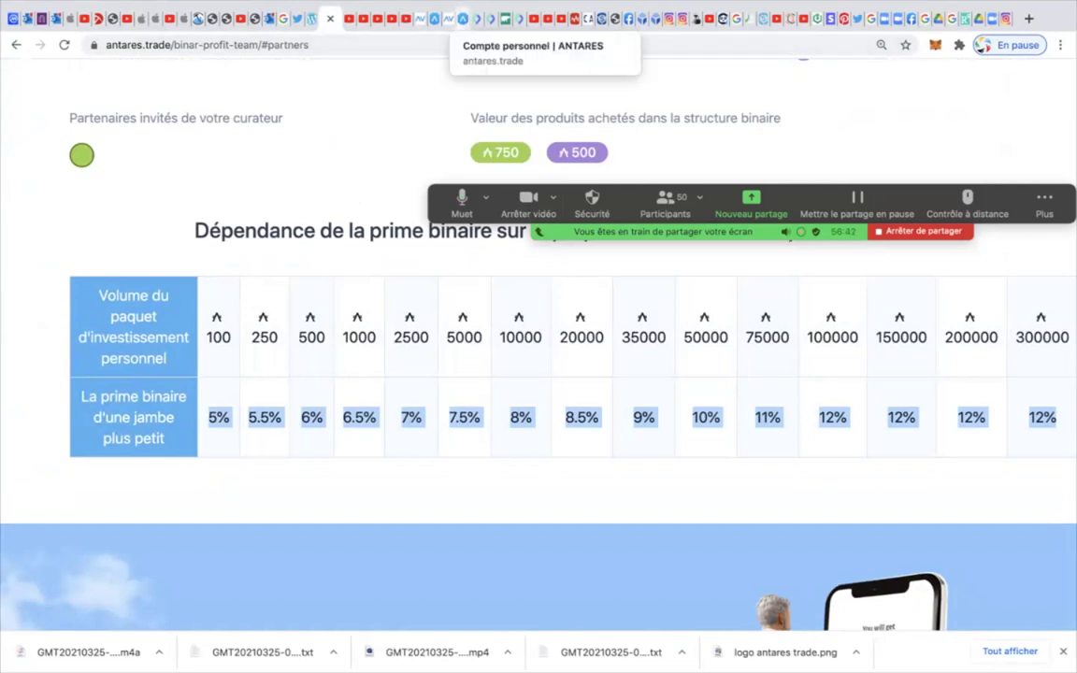
{"action": "left_click", "coordinate": [416, 18]}
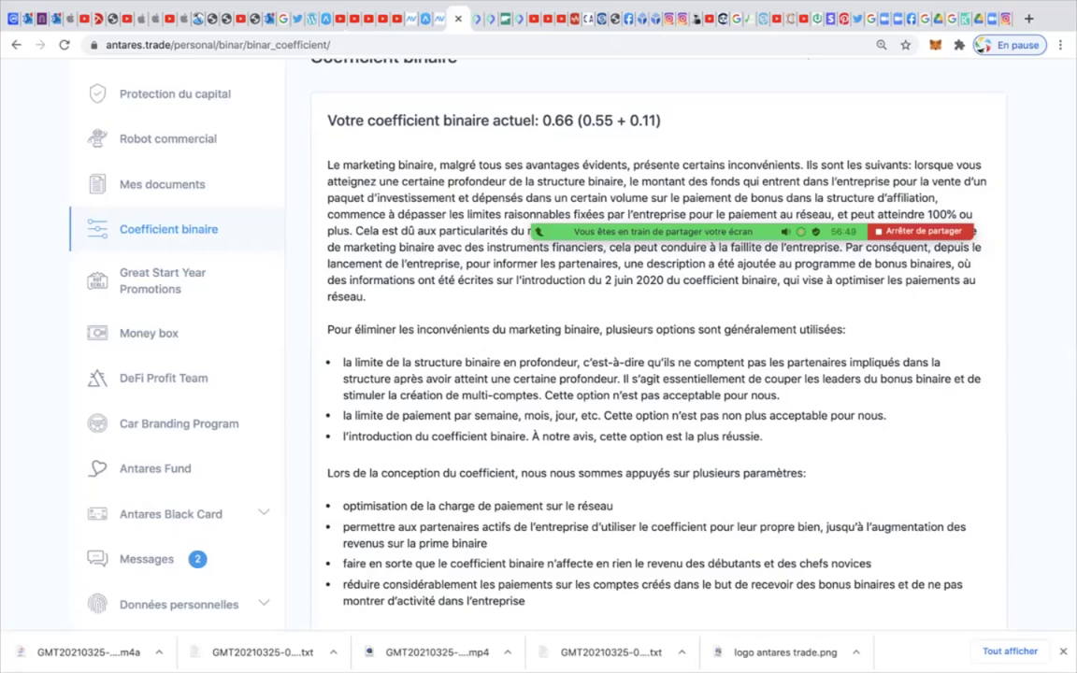
{"action": "double_click", "coordinate": [558, 120]}
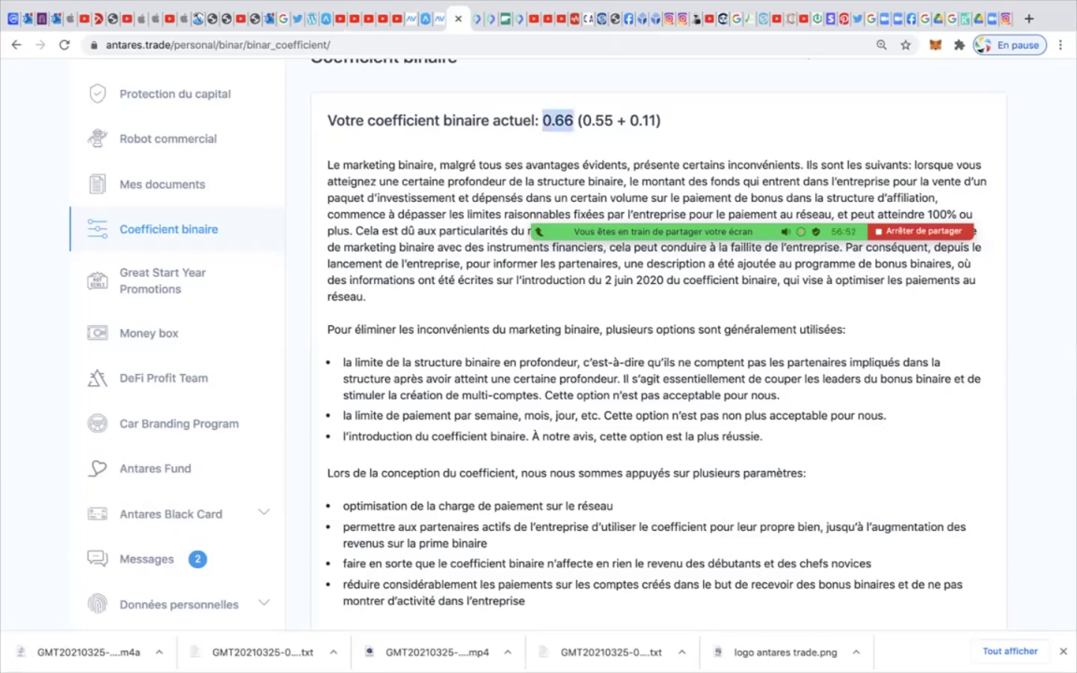
{"action": "scroll", "coordinate": [645, 356], "scroll_direction": "down", "scroll_amount": 10}
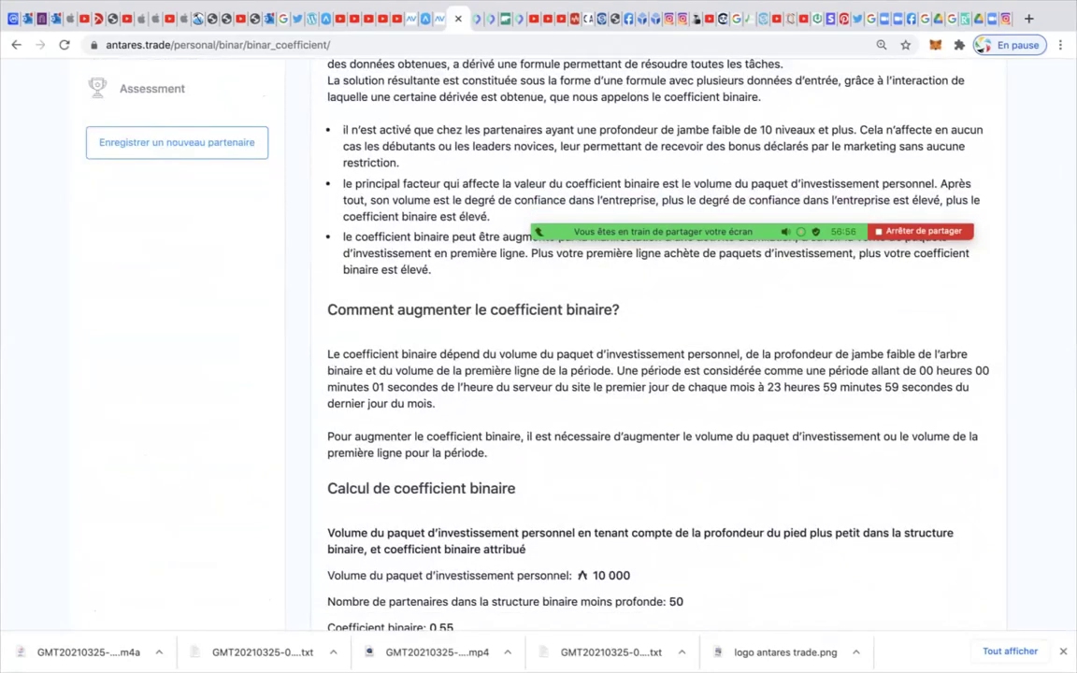
{"action": "key", "text": "Up"}
{"action": "key", "text": "Up"}
{"action": "key", "text": "Up"}
{"action": "key", "text": "Up"}
{"action": "key", "text": "Up"}
{"action": "key", "text": "Up"}
{"action": "key", "text": "Up"}
{"action": "key", "text": "Up"}
{"action": "key", "text": "Up"}
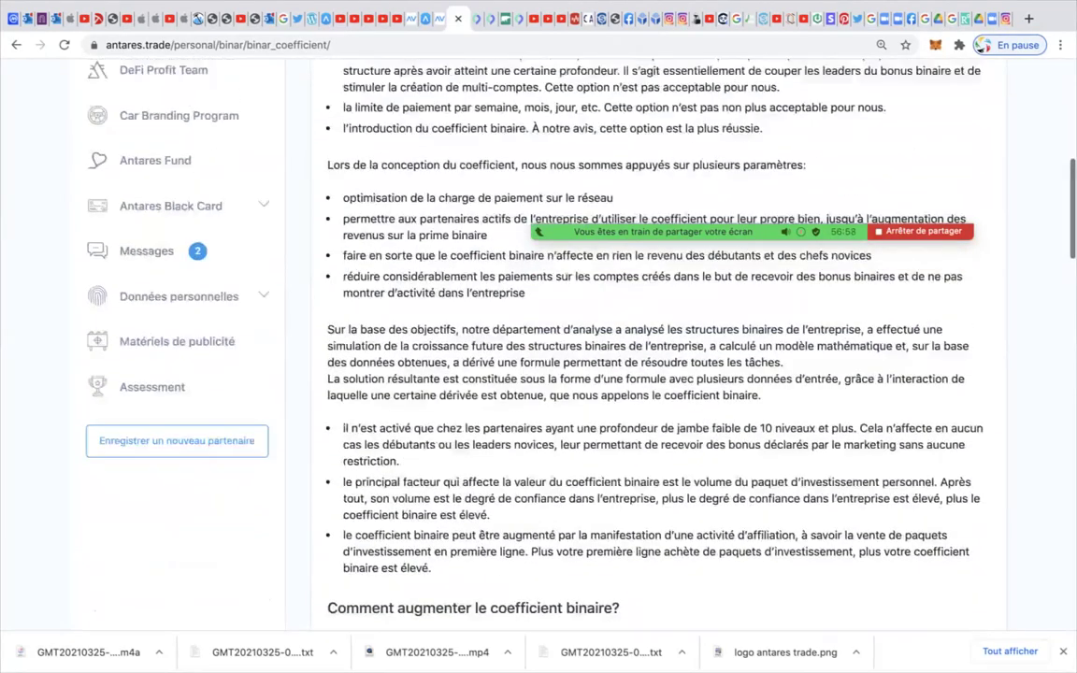
{"action": "key", "text": "Up"}
{"action": "key", "text": "Up"}
{"action": "key", "text": "Up"}
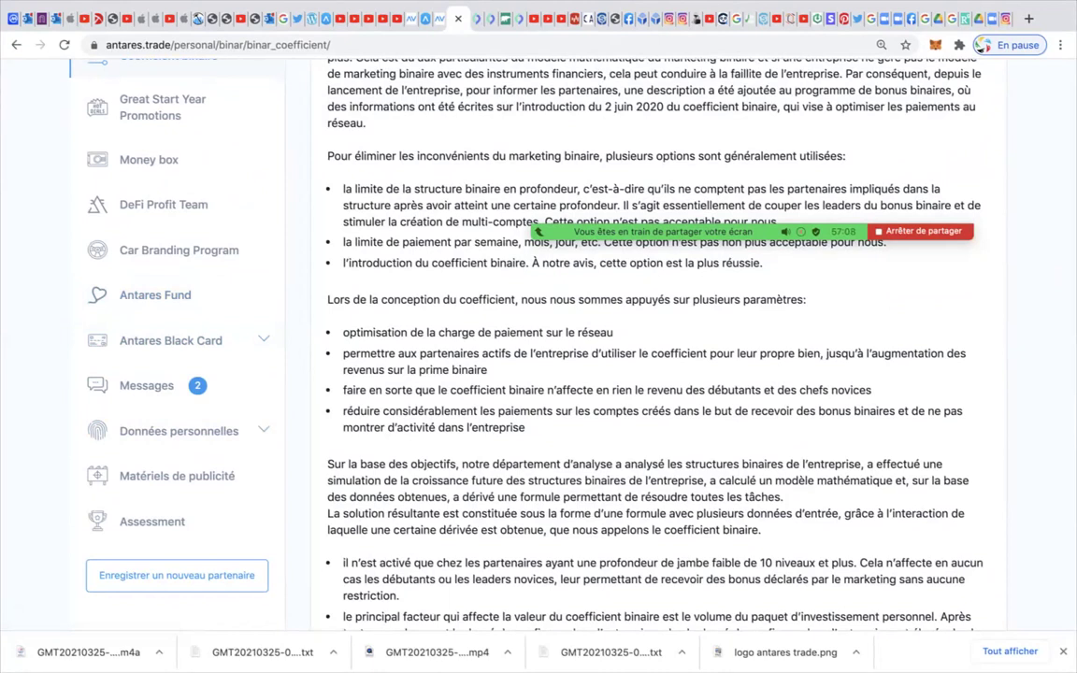
{"action": "scroll", "coordinate": [645, 337], "scroll_direction": "down", "scroll_amount": 3}
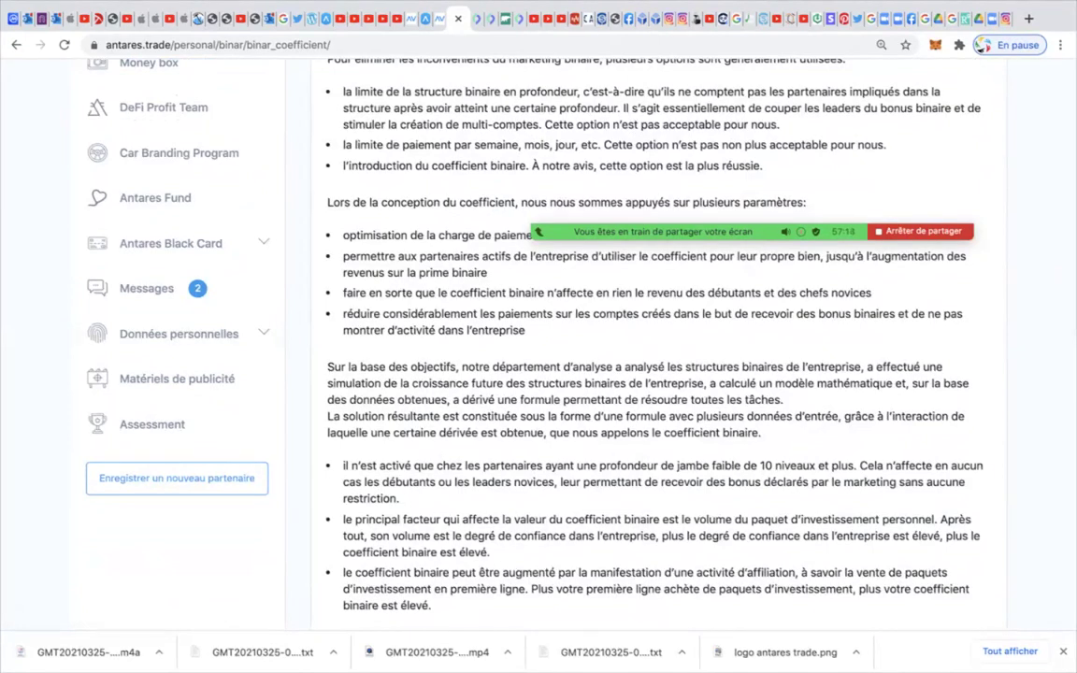
{"action": "scroll", "coordinate": [645, 337], "scroll_direction": "down", "scroll_amount": 1}
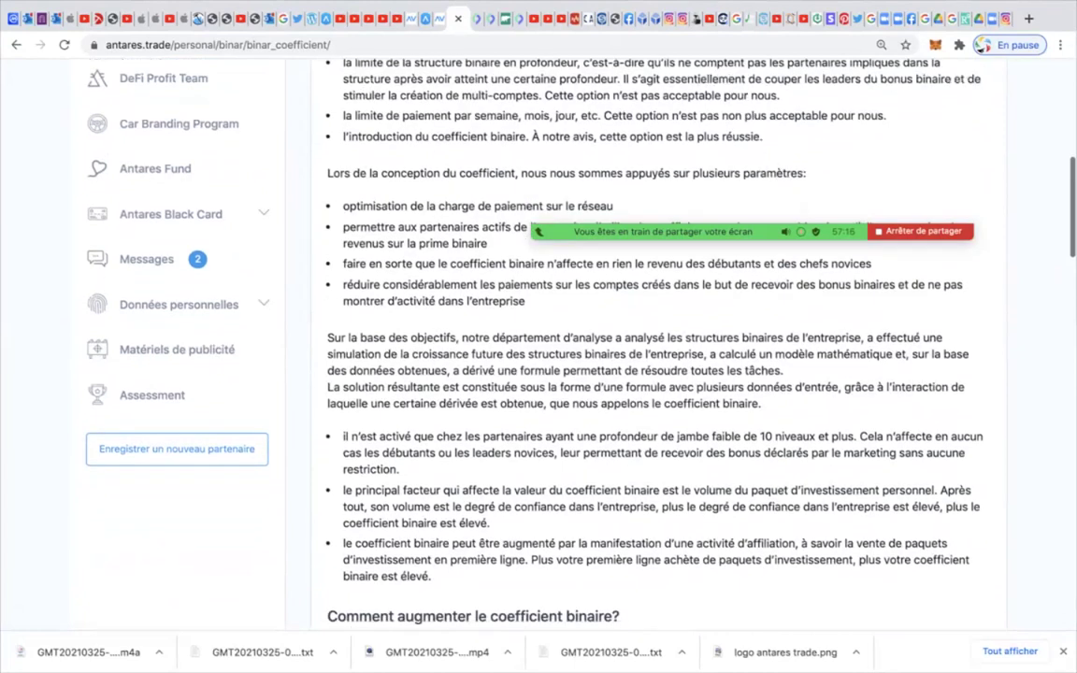
{"action": "scroll", "coordinate": [645, 337], "scroll_direction": "down", "scroll_amount": 2}
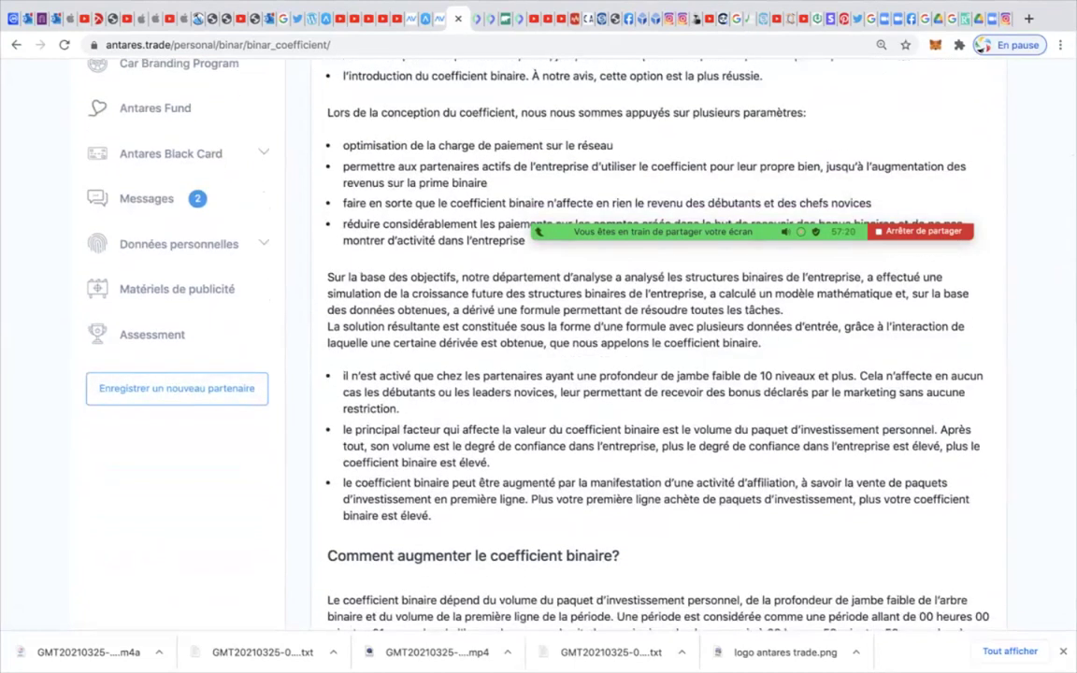
{"action": "scroll", "coordinate": [645, 337], "scroll_direction": "up", "scroll_amount": 8}
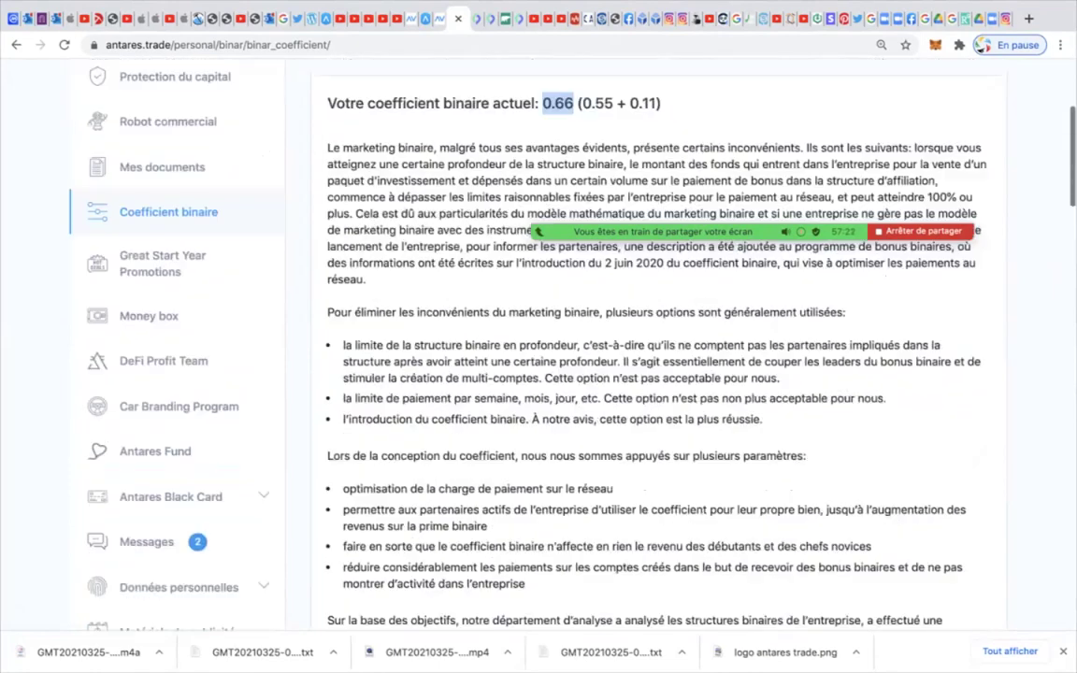
{"action": "scroll", "coordinate": [645, 336], "scroll_direction": "up", "scroll_amount": 1}
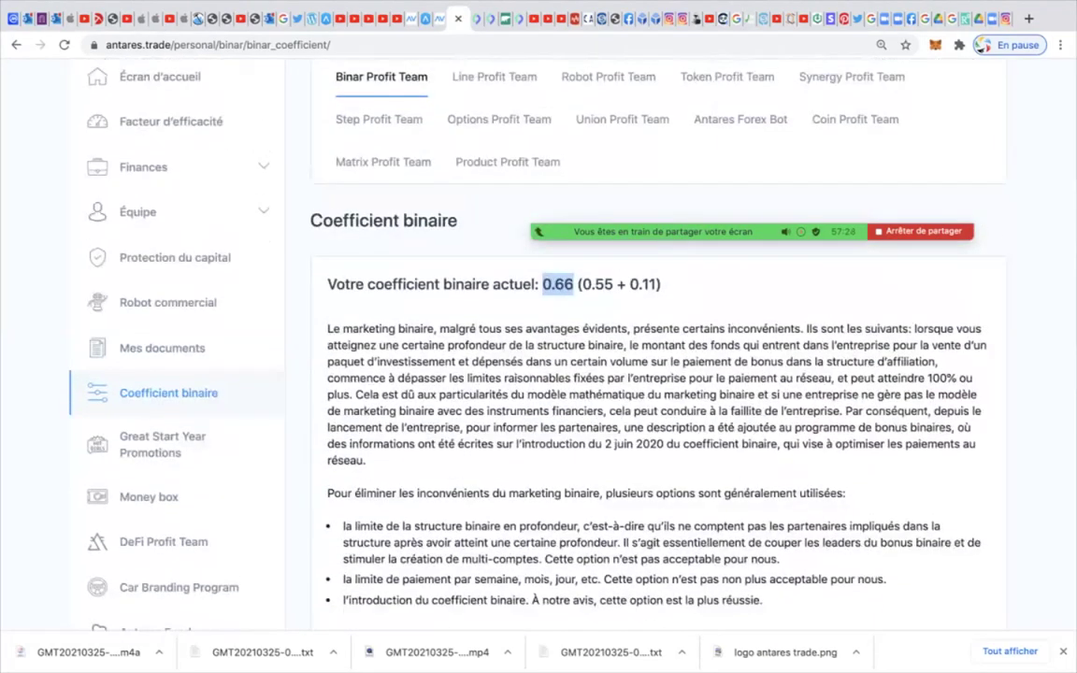
- Scroll through the Coefficient binaire page's package-volume table, from 100 up to 300 000
{"action": "scroll", "coordinate": [646, 336], "scroll_direction": "up", "scroll_amount": 2}
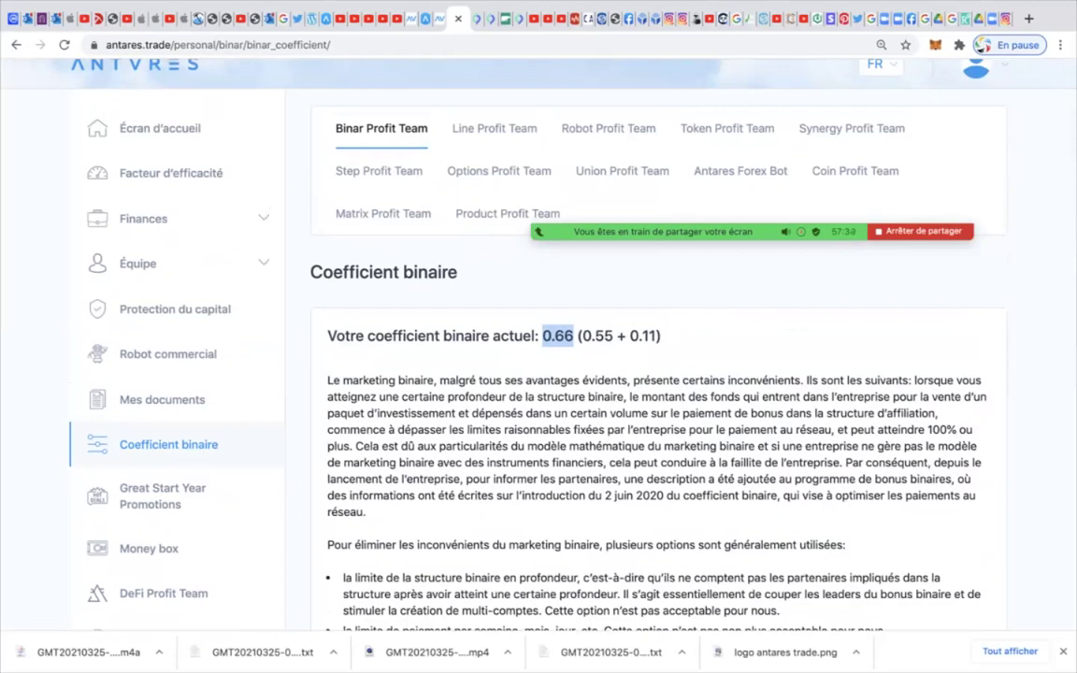
{"action": "scroll", "coordinate": [645, 374], "scroll_direction": "down", "scroll_amount": 6}
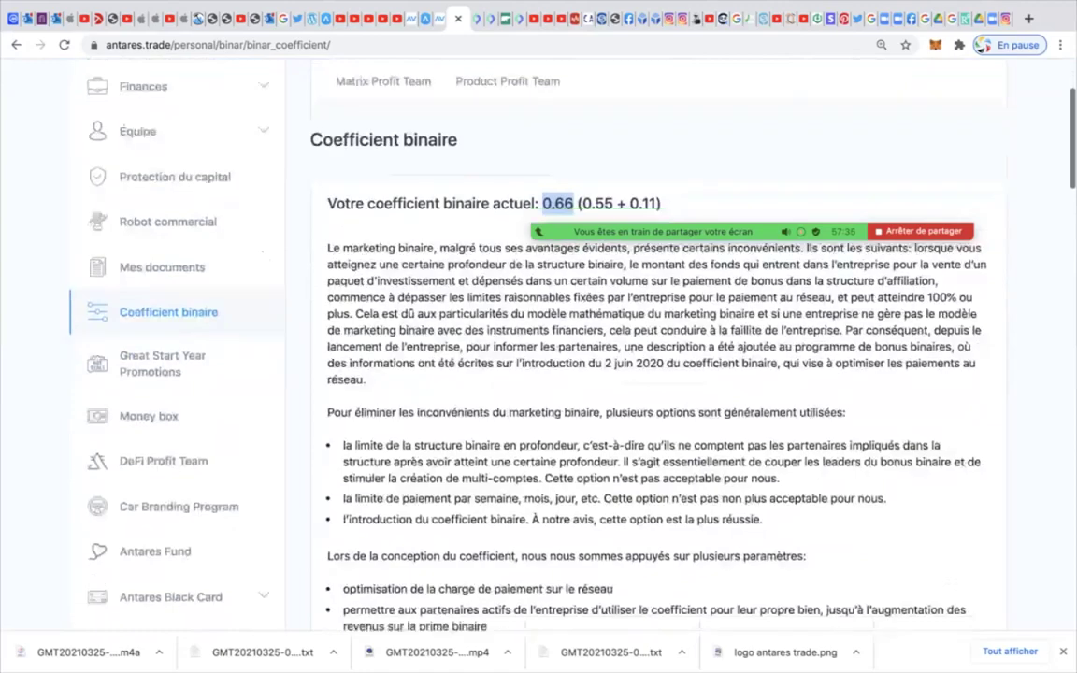
{"action": "scroll", "coordinate": [645, 374], "scroll_direction": "down", "scroll_amount": 20}
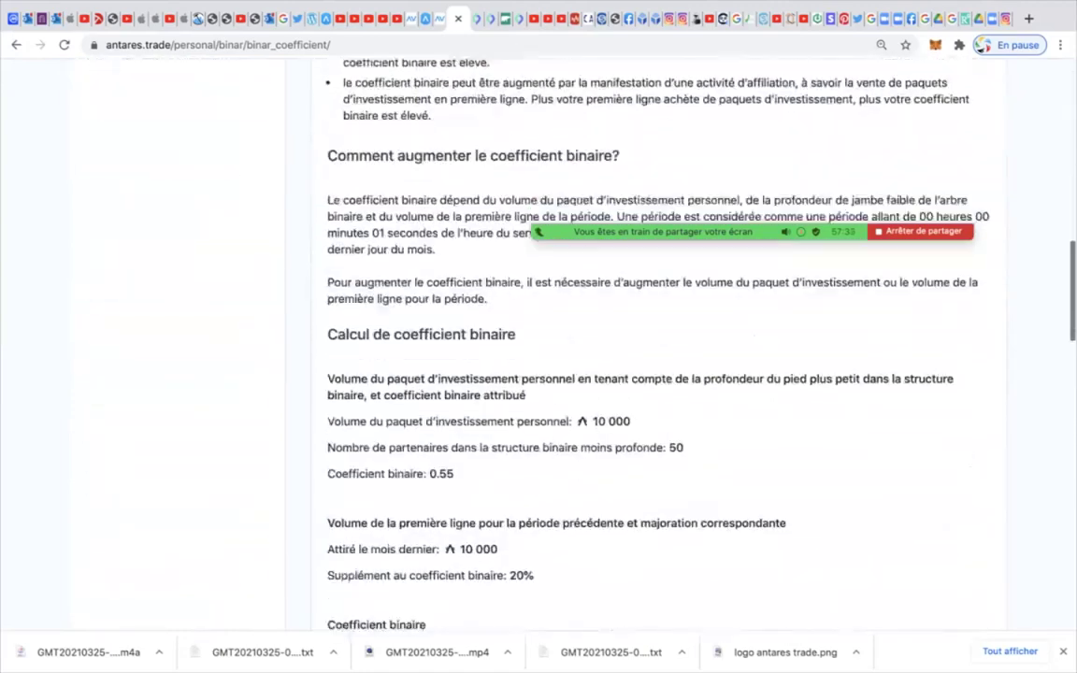
{"action": "scroll", "coordinate": [645, 374], "scroll_direction": "down", "scroll_amount": 5}
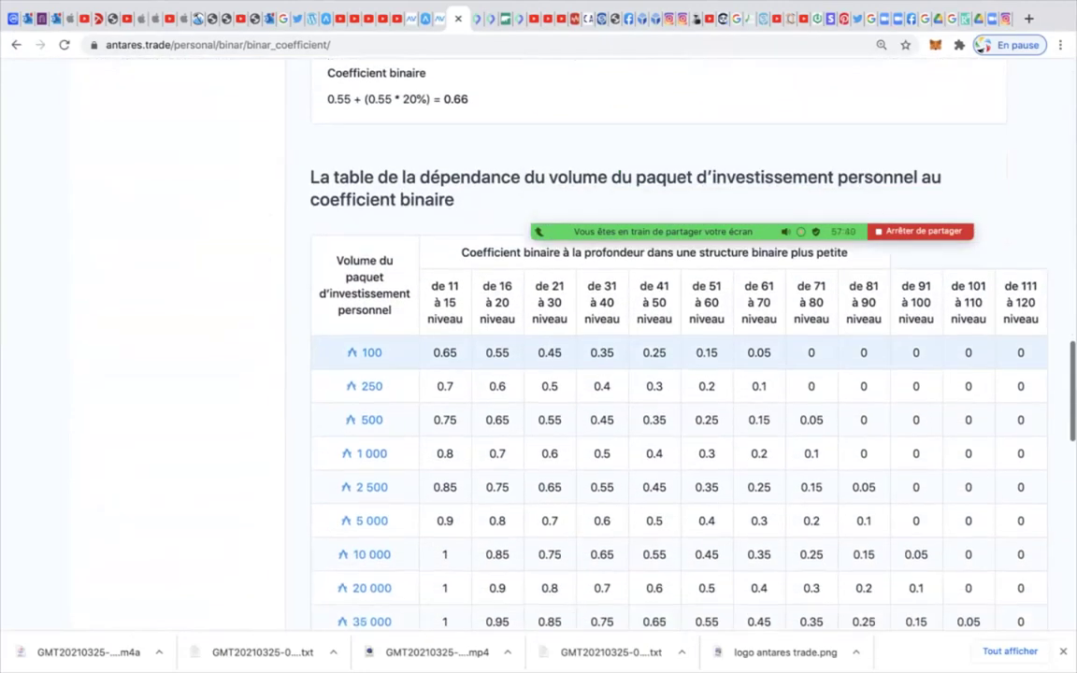
{"action": "scroll", "coordinate": [646, 374], "scroll_direction": "down", "scroll_amount": 2}
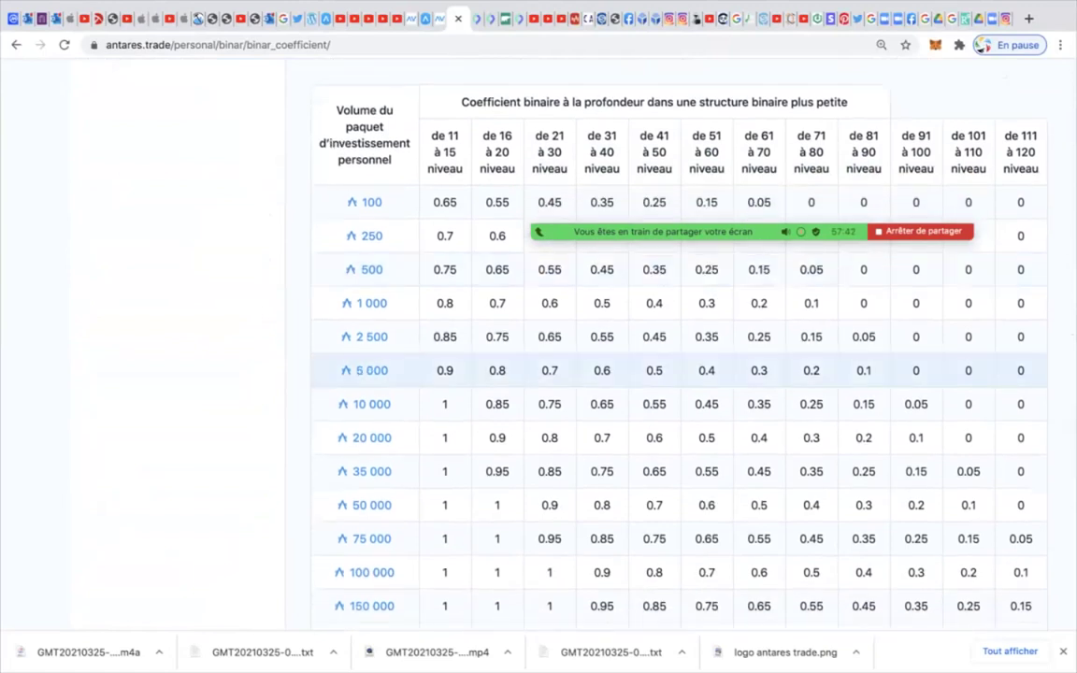
{"action": "scroll", "coordinate": [645, 372], "scroll_direction": "down", "scroll_amount": 2}
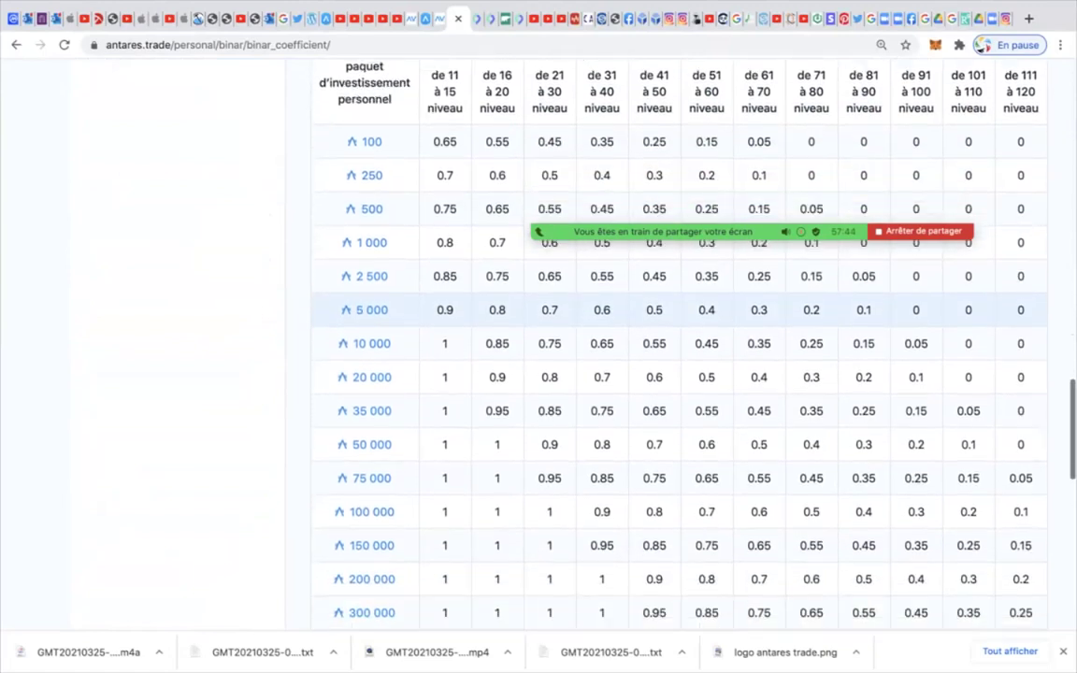
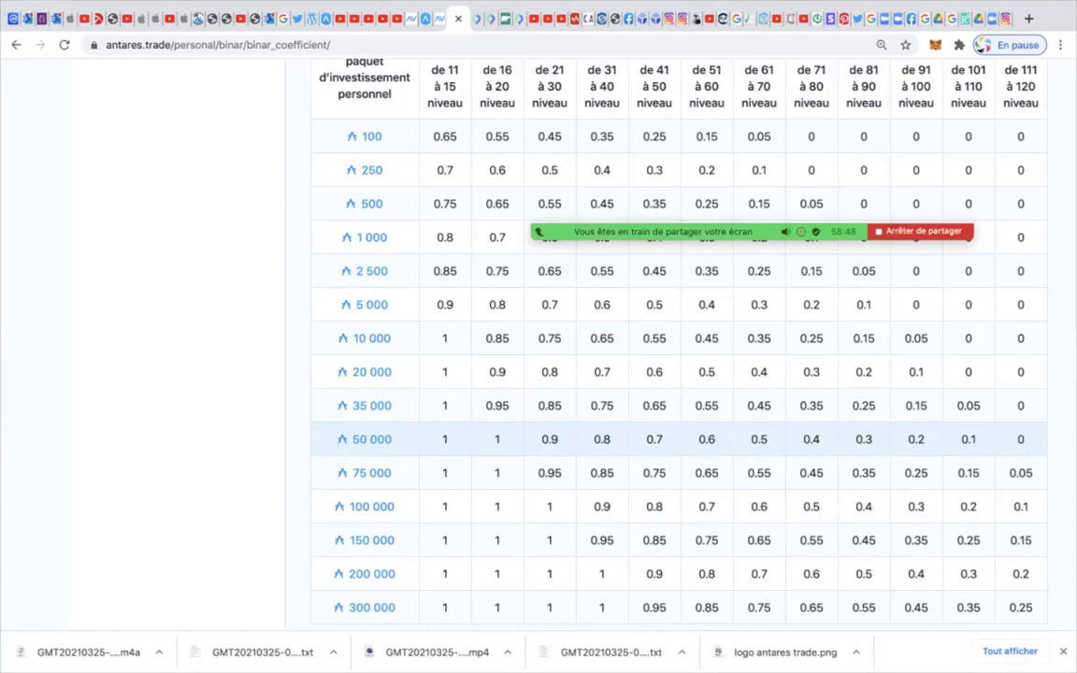
- Highlight the current binary coefficient of 0.66 (0.55 + 0.11)
{"action": "mouse_move", "coordinate": [664, 192]}
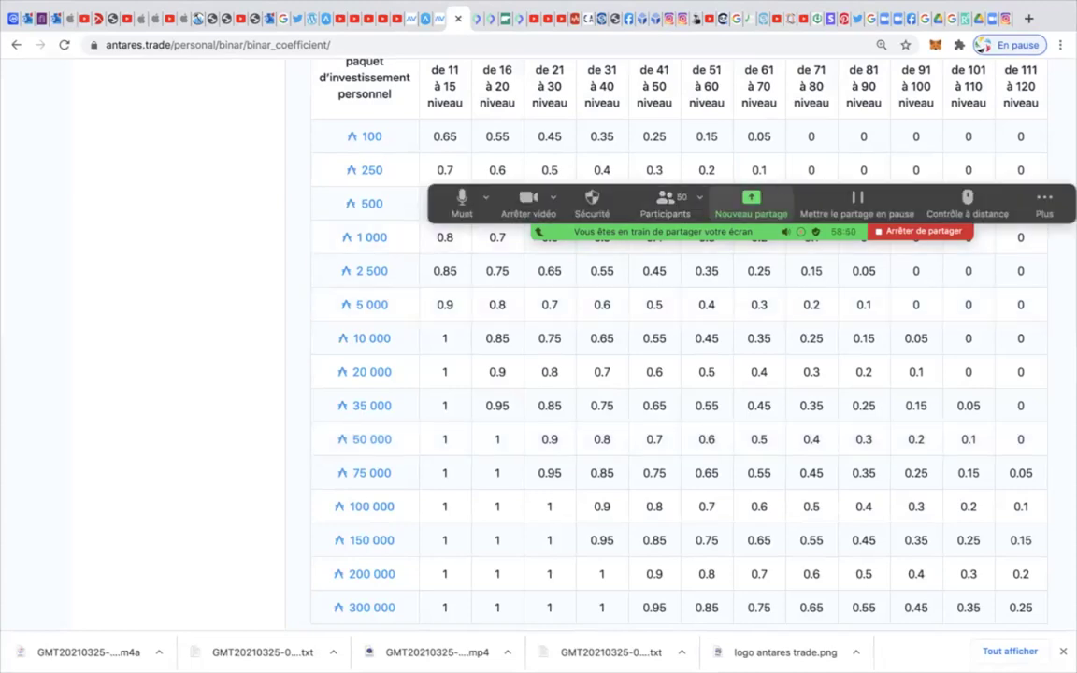
{"action": "left_click_drag", "start_coordinate": [674, 191], "coordinate": [652, 49]}
{"action": "scroll", "coordinate": [679, 346], "scroll_direction": "down", "scroll_amount": 3}
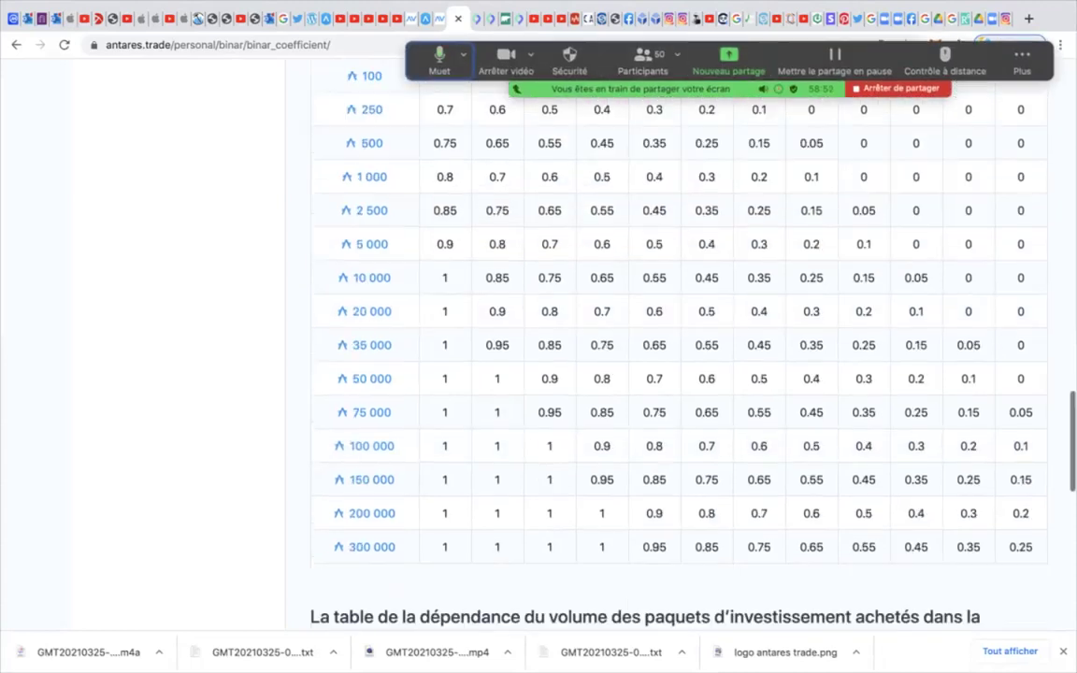
{"action": "scroll", "coordinate": [678, 346], "scroll_direction": "up", "scroll_amount": 7}
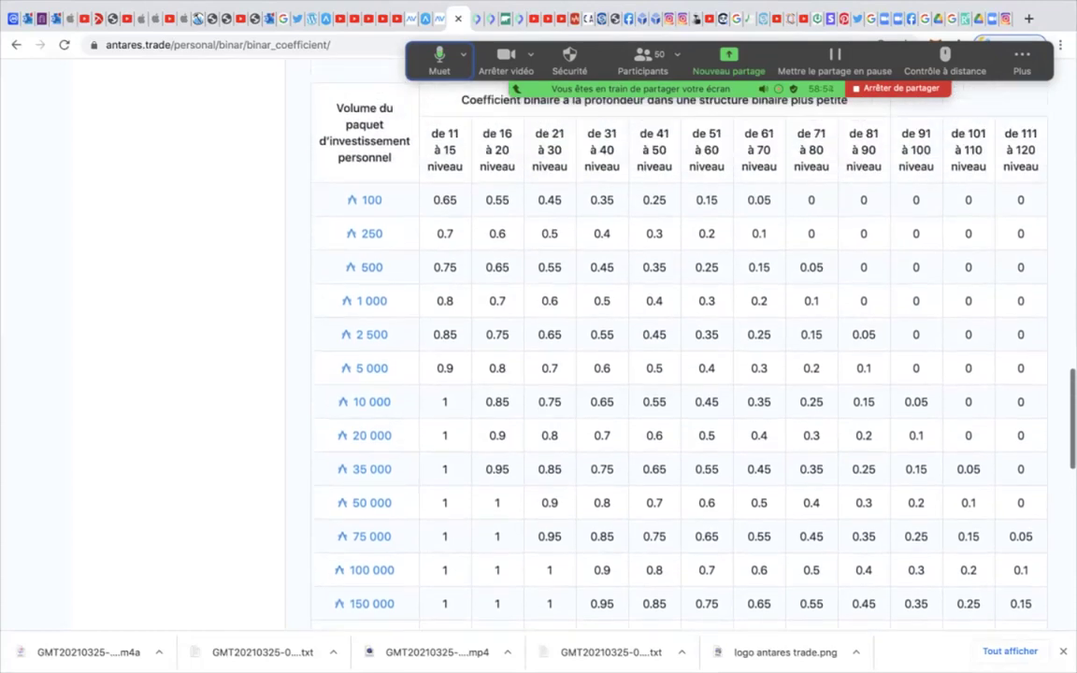
{"action": "scroll", "coordinate": [679, 346], "scroll_direction": "up", "scroll_amount": 5}
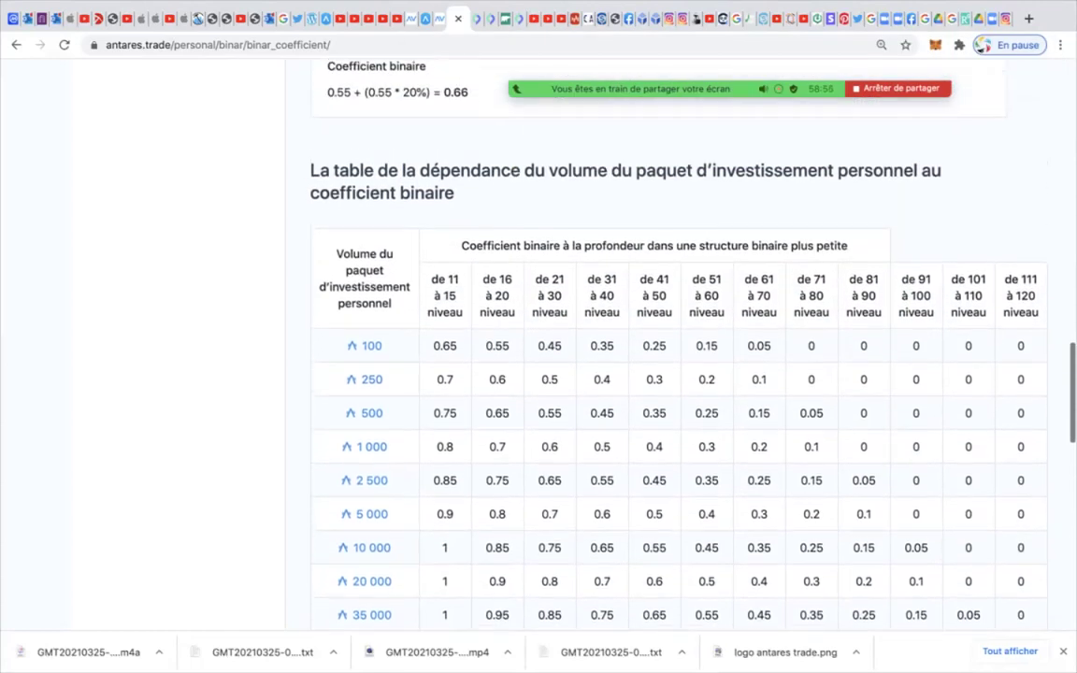
{"action": "scroll", "coordinate": [679, 346], "scroll_direction": "up", "scroll_amount": 1}
{"action": "scroll", "coordinate": [679, 346], "scroll_direction": "down", "scroll_amount": 3}
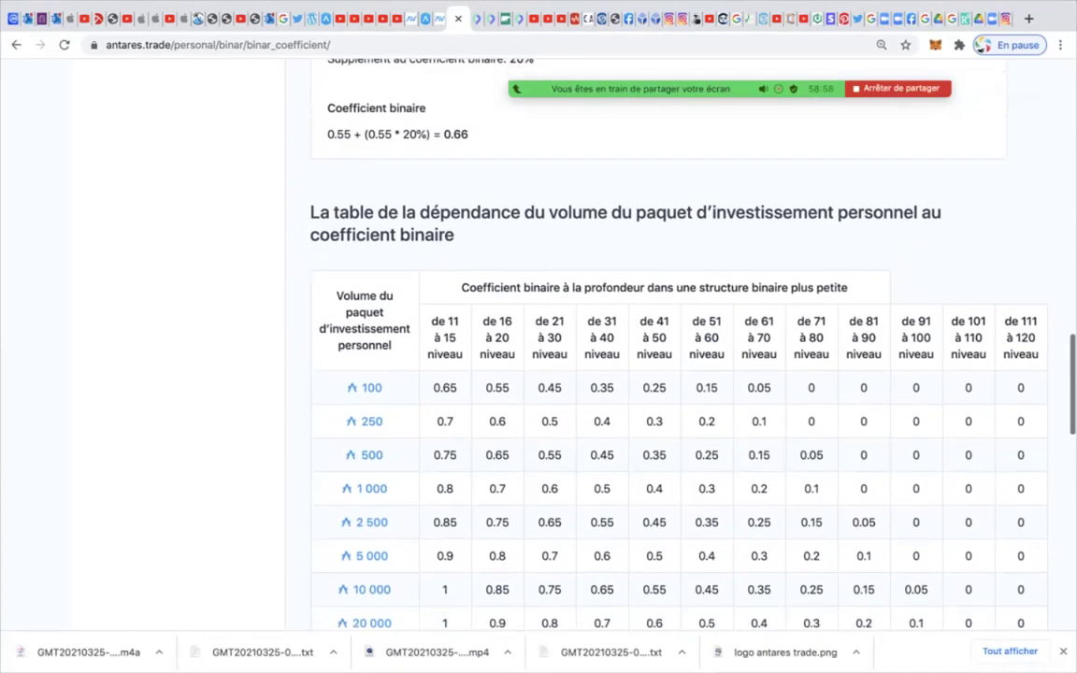
{"action": "scroll", "coordinate": [624, 346], "scroll_direction": "down", "scroll_amount": 1}
{"action": "scroll", "coordinate": [625, 346], "scroll_direction": "up", "scroll_amount": 20}
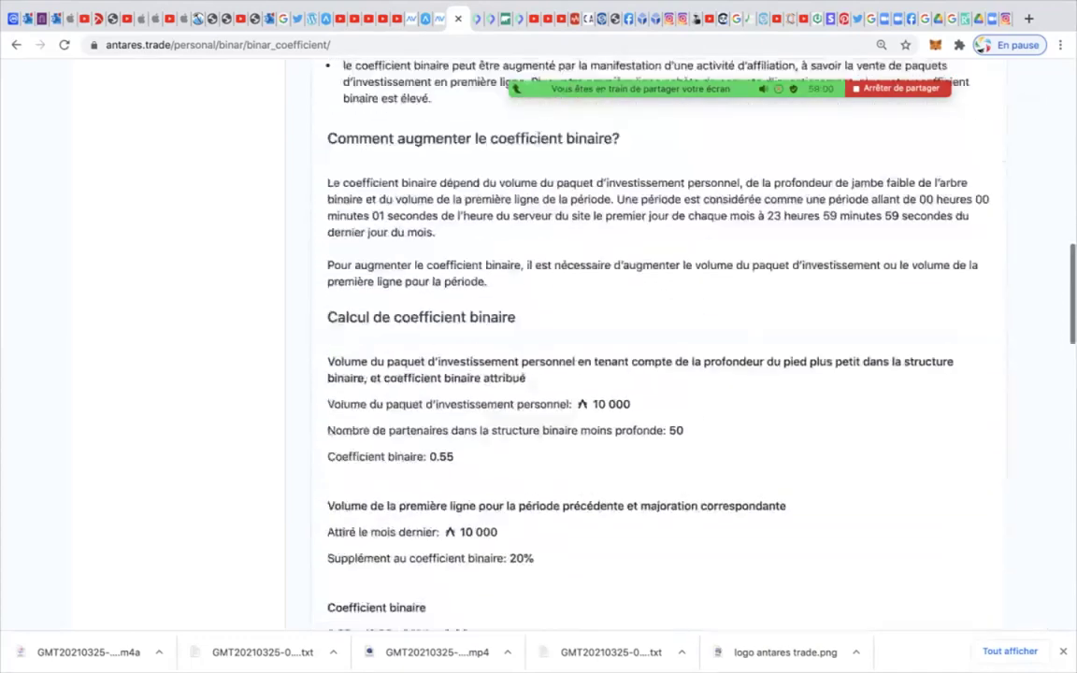
{"action": "scroll", "coordinate": [624, 346], "scroll_direction": "up", "scroll_amount": 8}
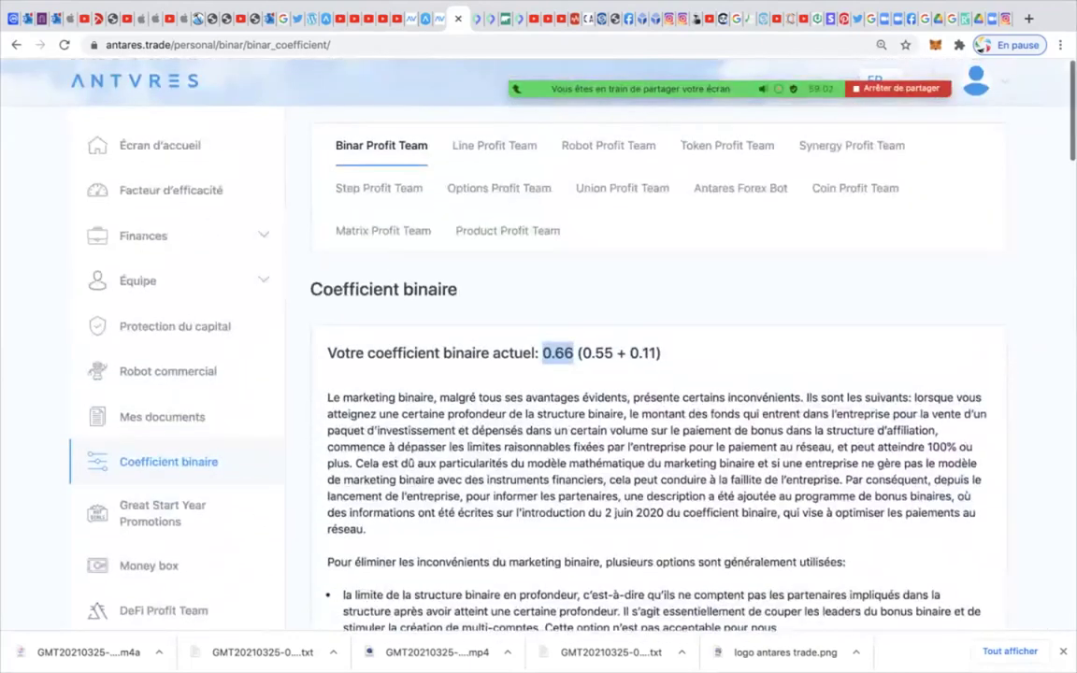
{"action": "left_click_drag", "start_coordinate": [582, 353], "coordinate": [659, 353]}
- Scroll through the coefficient table and point out 0.85 for the 2 500 package
{"action": "scroll", "coordinate": [624, 346], "scroll_direction": "down", "scroll_amount": 13}
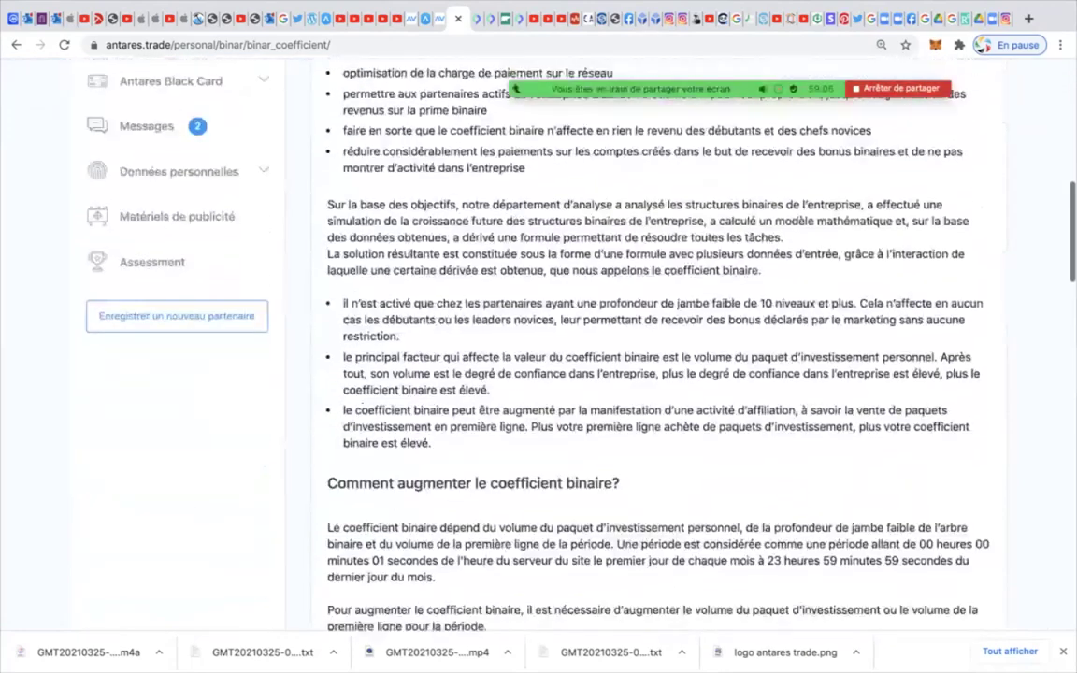
{"action": "scroll", "coordinate": [624, 346], "scroll_direction": "down", "scroll_amount": 5}
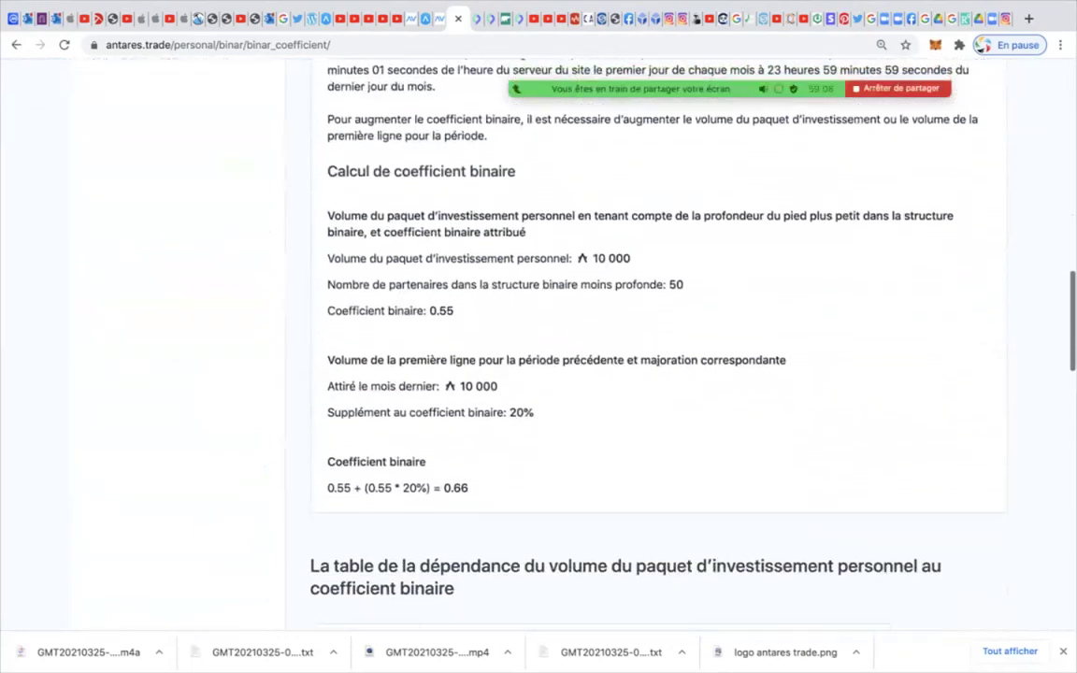
{"action": "scroll", "coordinate": [624, 346], "scroll_direction": "down", "scroll_amount": 1}
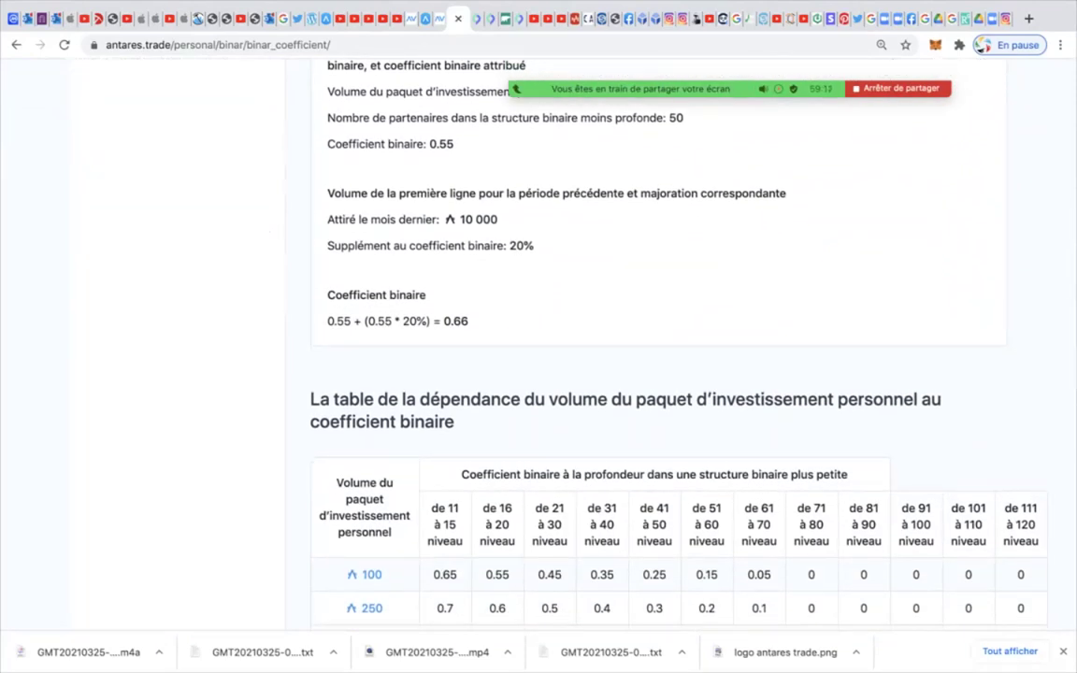
{"action": "scroll", "coordinate": [624, 346], "scroll_direction": "down", "scroll_amount": 4}
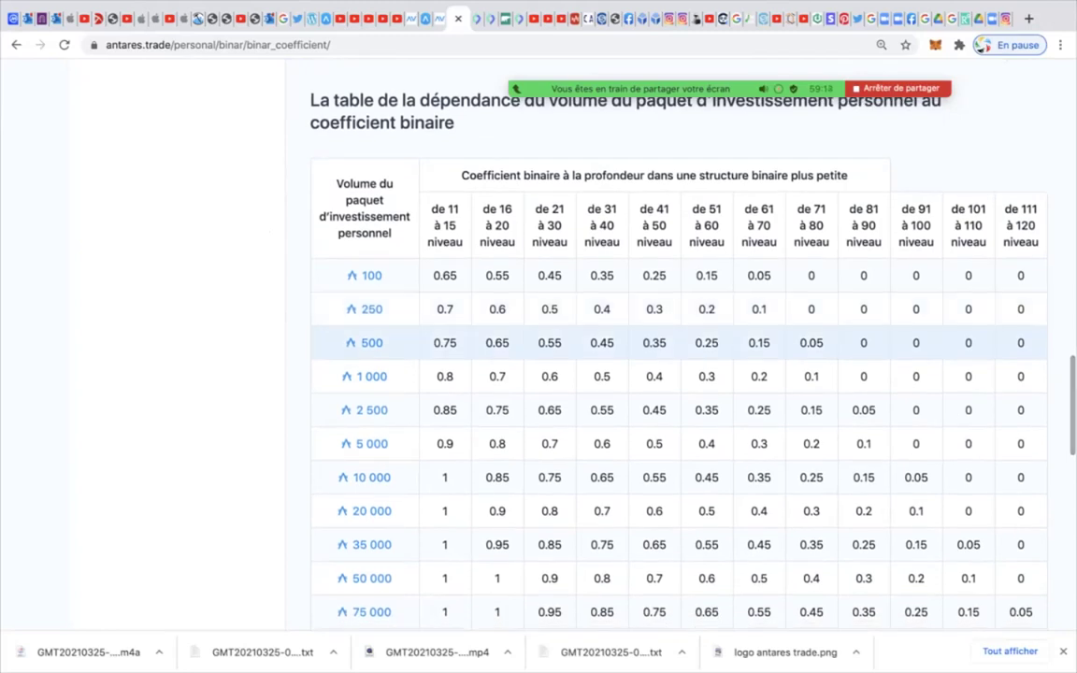
{"action": "scroll", "coordinate": [625, 346], "scroll_direction": "down", "scroll_amount": 1}
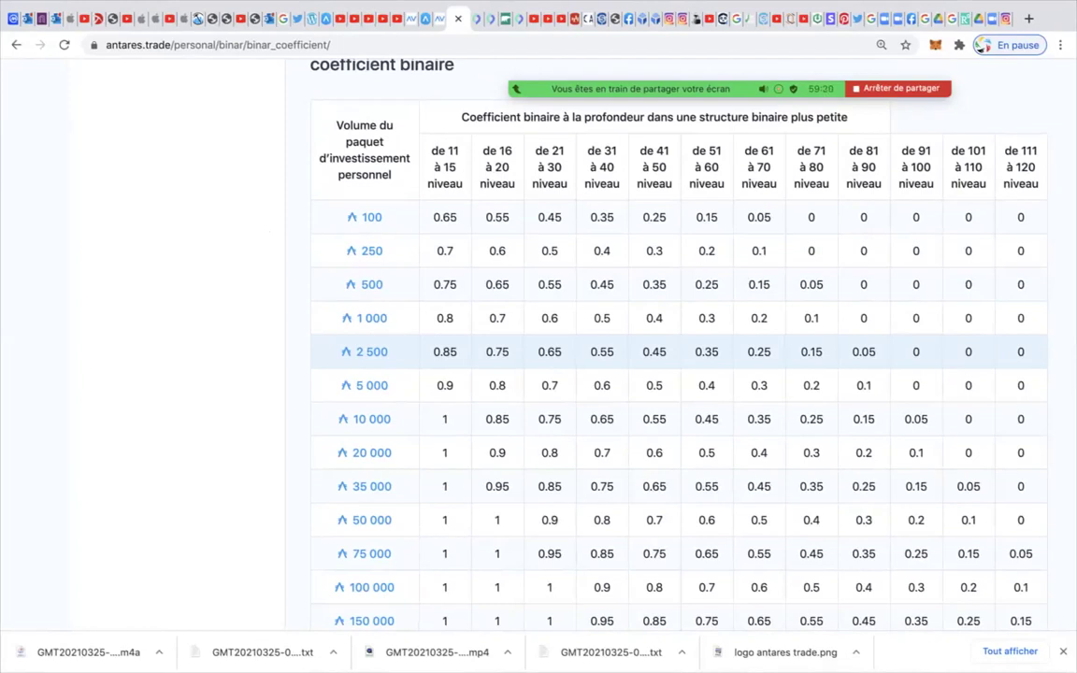
{"action": "scroll", "coordinate": [679, 352], "scroll_direction": "down", "scroll_amount": 3}
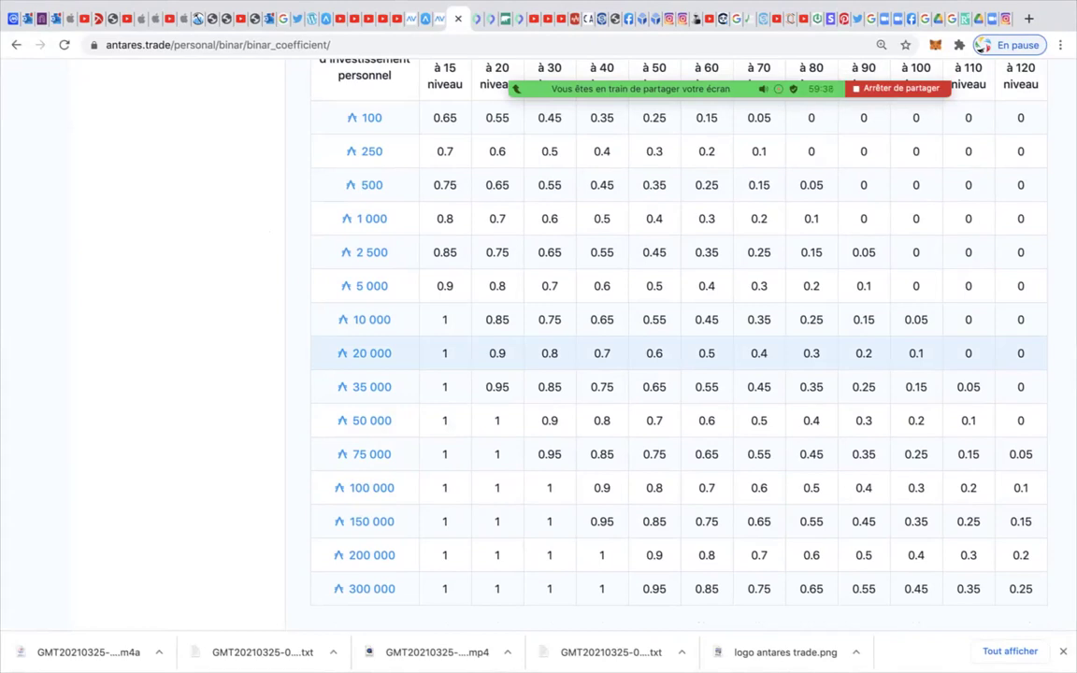
{"action": "scroll", "coordinate": [679, 355], "scroll_direction": "down", "scroll_amount": 3}
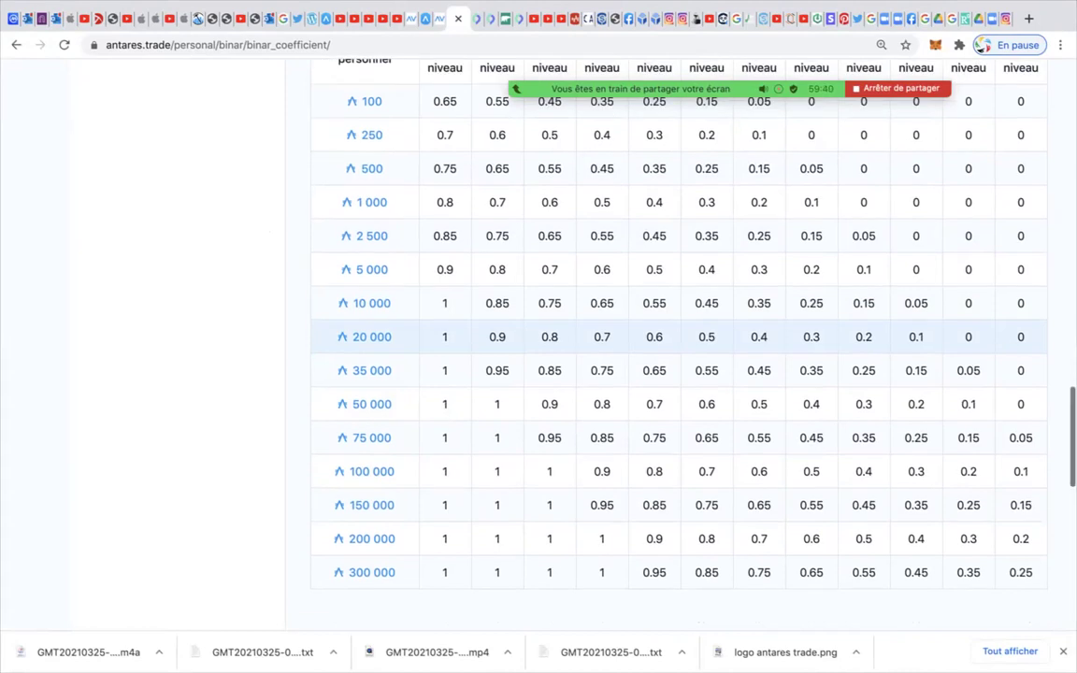
{"action": "scroll", "coordinate": [679, 357], "scroll_direction": "up", "scroll_amount": 2}
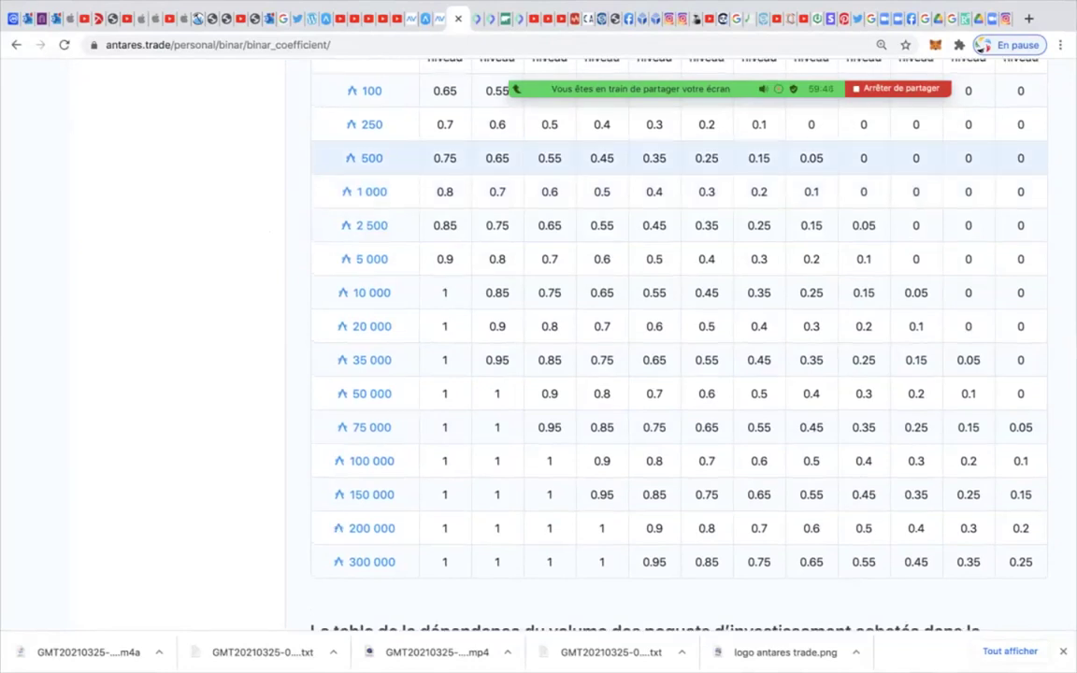
{"action": "scroll", "coordinate": [679, 159], "scroll_direction": "up", "scroll_amount": 1}
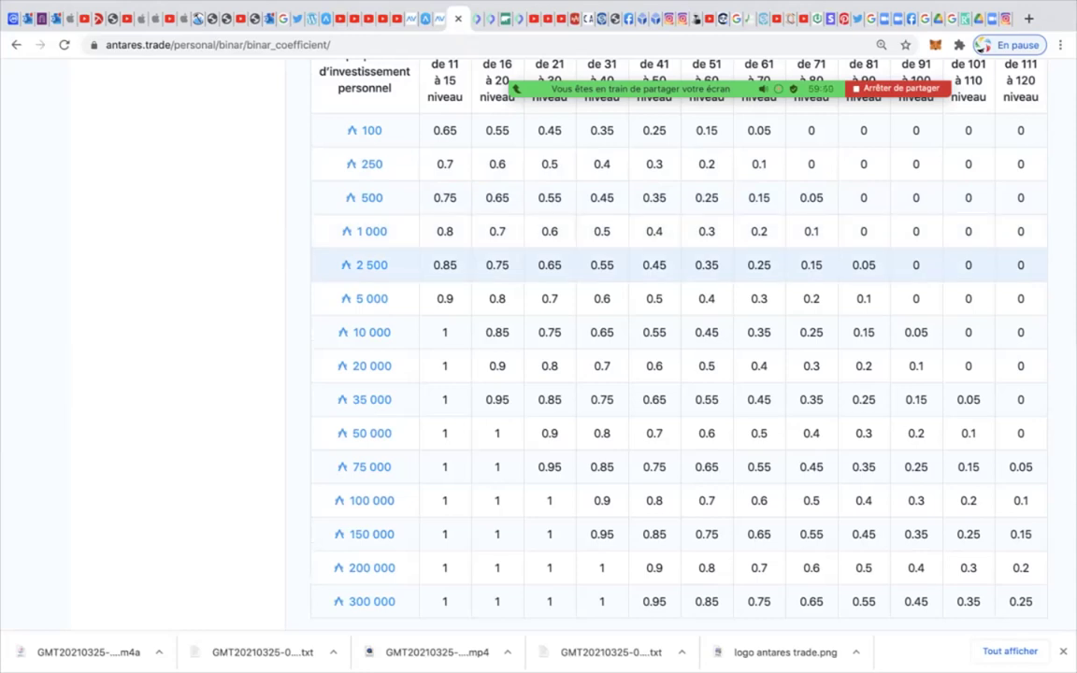
{"action": "double_click", "coordinate": [445, 264]}
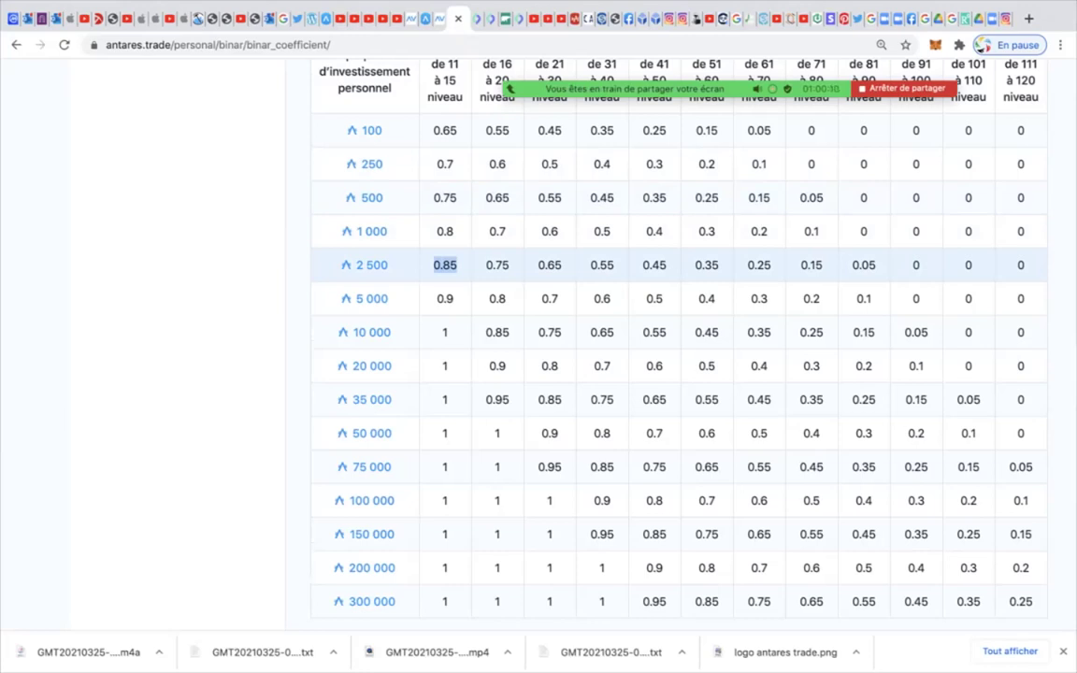
- Return to the top and expand the Équipe sidebar menu to list the team pages
{"action": "scroll", "coordinate": [654, 374], "scroll_direction": "up", "scroll_amount": 4}
{"action": "scroll", "coordinate": [654, 355], "scroll_direction": "up", "scroll_amount": 10}
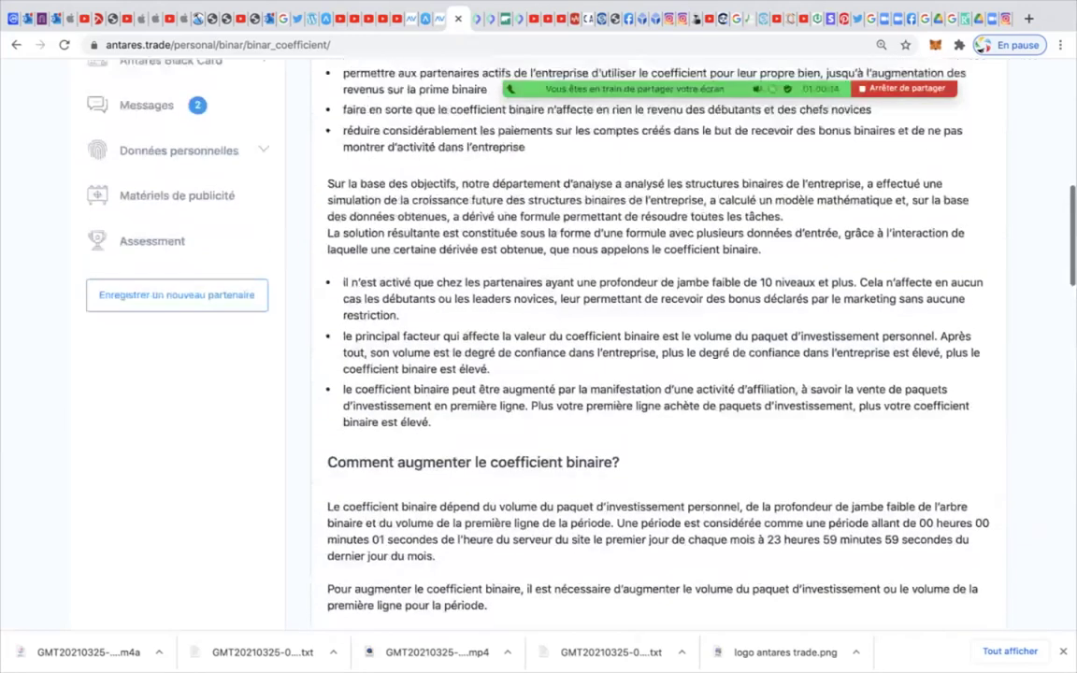
{"action": "scroll", "coordinate": [645, 355], "scroll_direction": "up", "scroll_amount": 7}
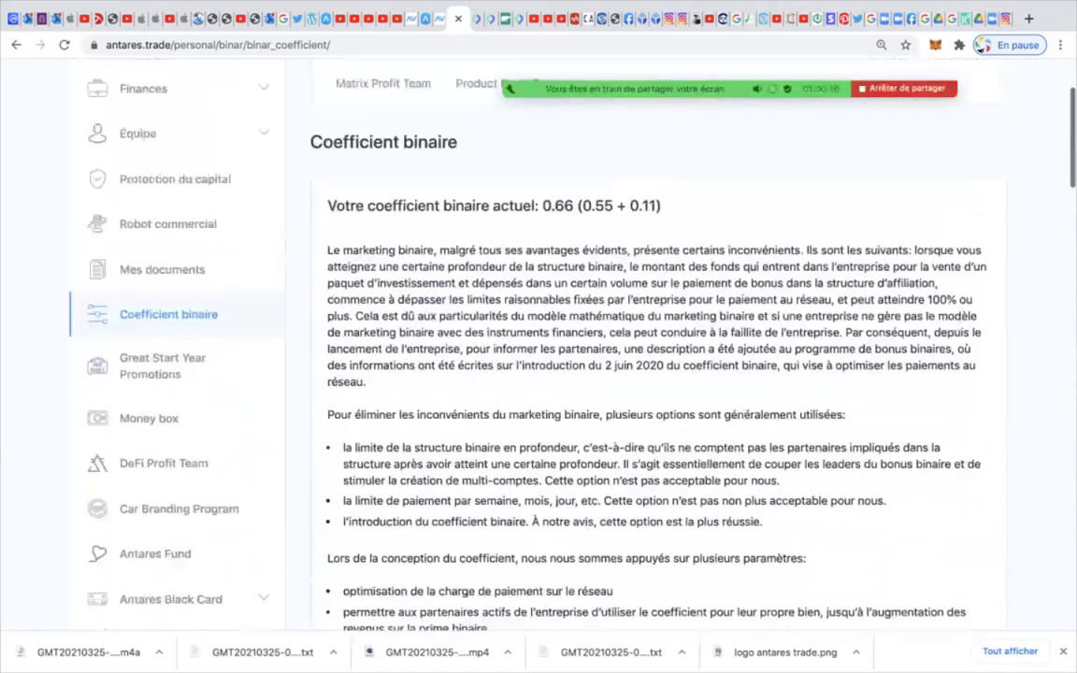
{"action": "scroll", "coordinate": [645, 355], "scroll_direction": "down", "scroll_amount": 1}
{"action": "scroll", "coordinate": [645, 355], "scroll_direction": "up", "scroll_amount": 2}
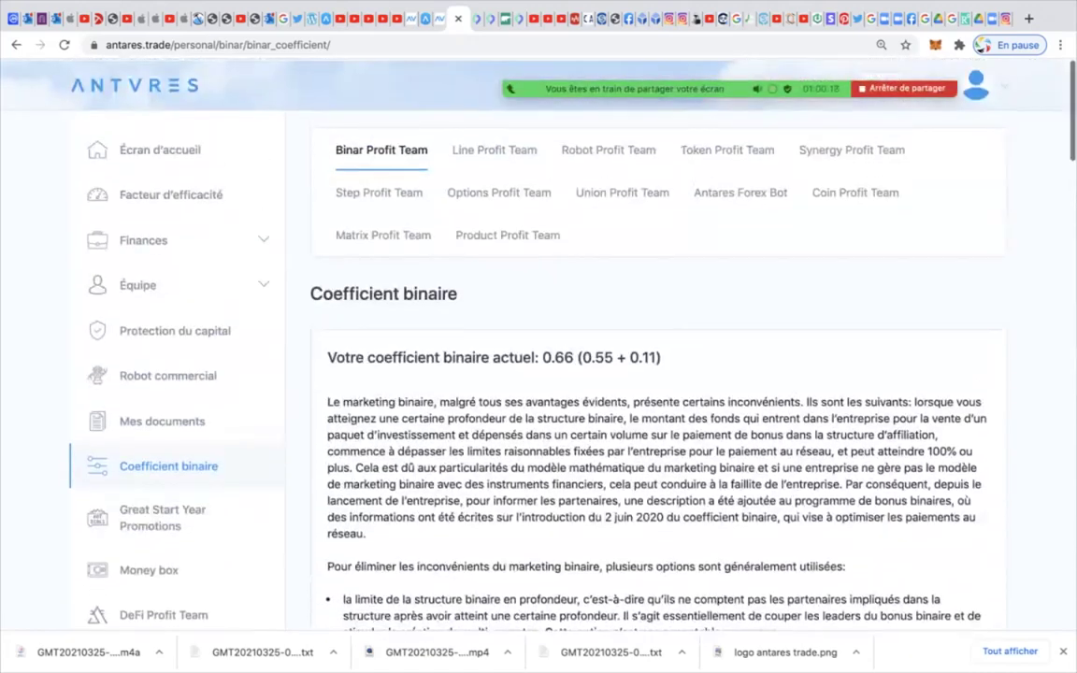
{"action": "left_click", "coordinate": [137, 284]}
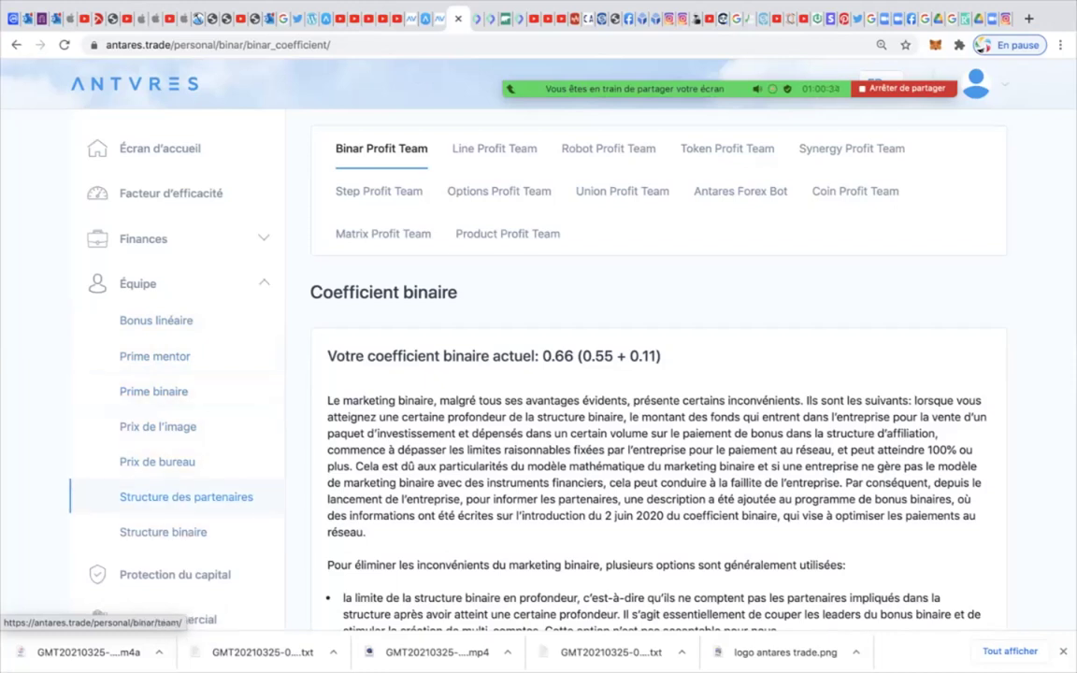
- Open Structure binaire and view the tree with 50 left and 104 right partners
{"action": "left_click", "coordinate": [163, 532]}
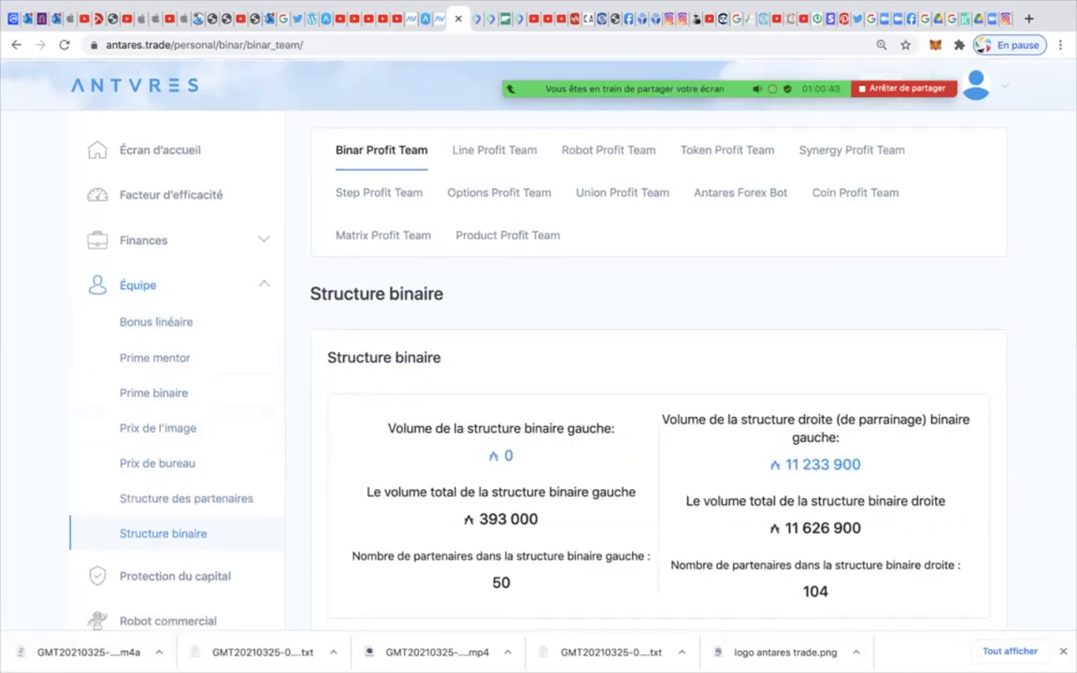
{"action": "scroll", "coordinate": [538, 337], "scroll_direction": "down", "scroll_amount": 10}
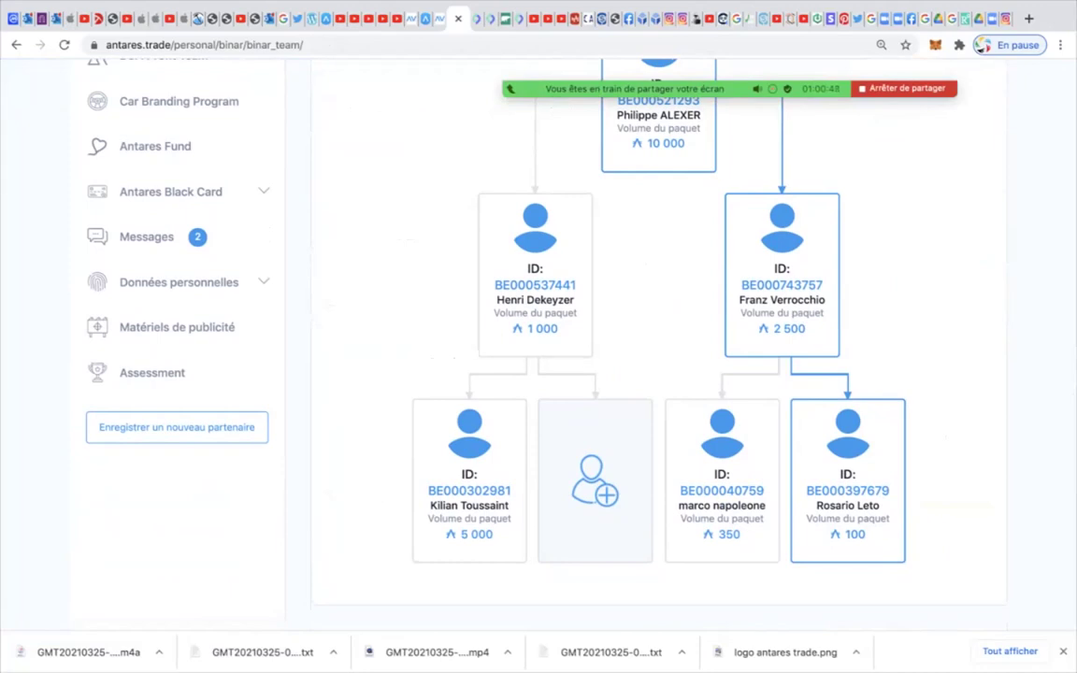
{"action": "scroll", "coordinate": [655, 356], "scroll_direction": "up", "scroll_amount": 5}
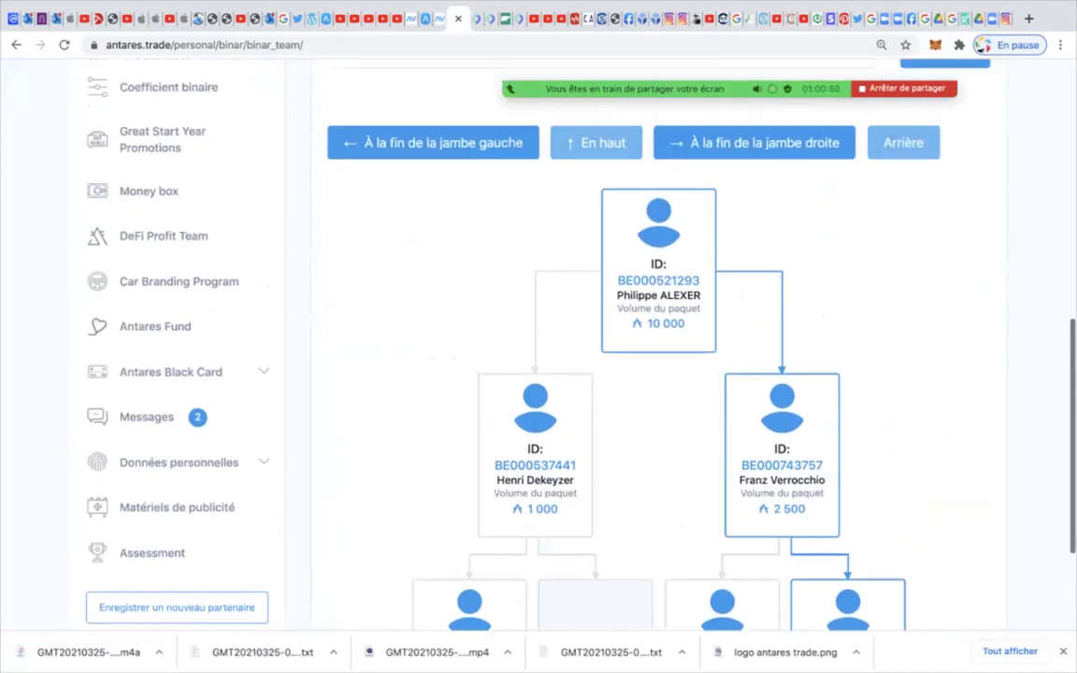
- Place the cursor in the partner search field
{"action": "left_click", "coordinate": [598, 158]}
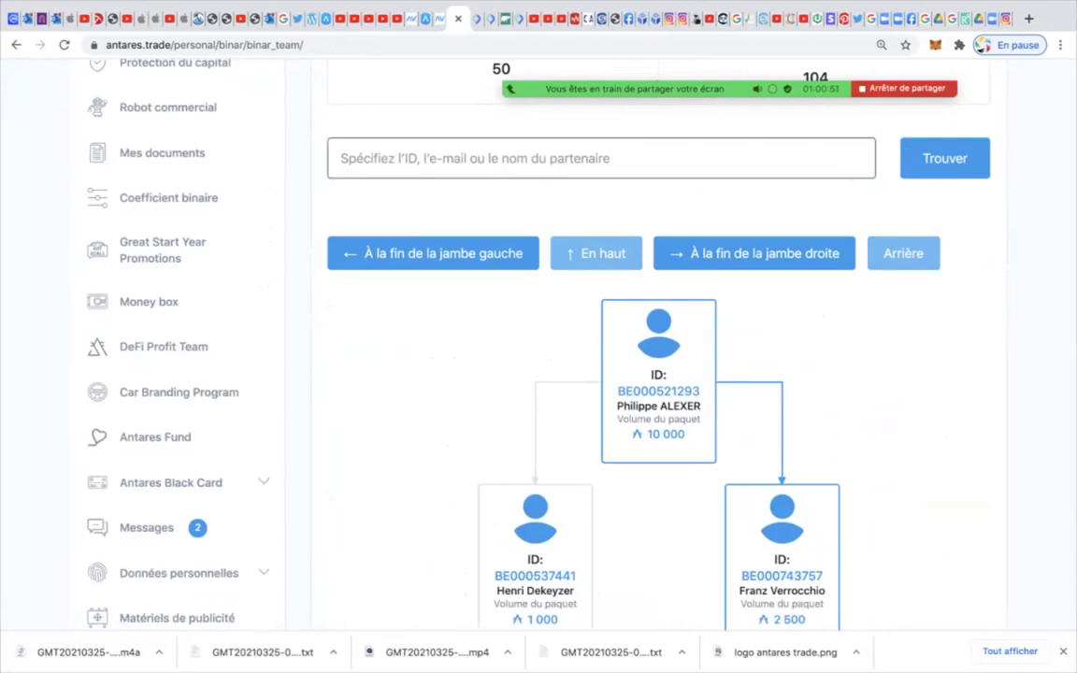
{"action": "scroll", "coordinate": [655, 355], "scroll_direction": "up", "scroll_amount": 1}
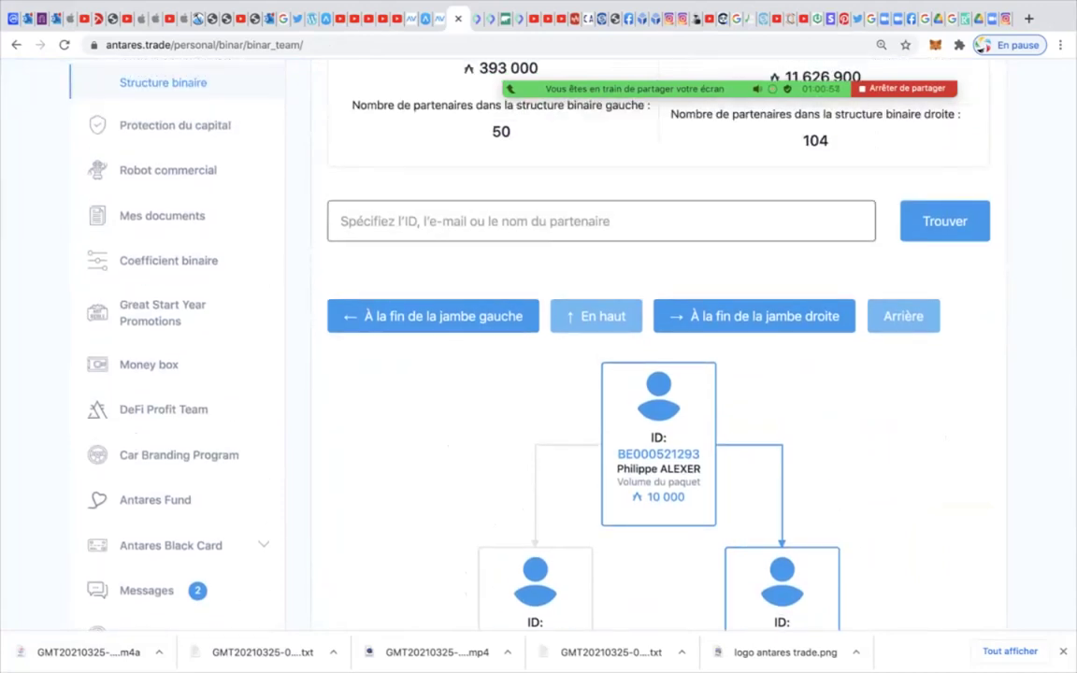
{"action": "scroll", "coordinate": [654, 356], "scroll_direction": "down", "scroll_amount": 1}
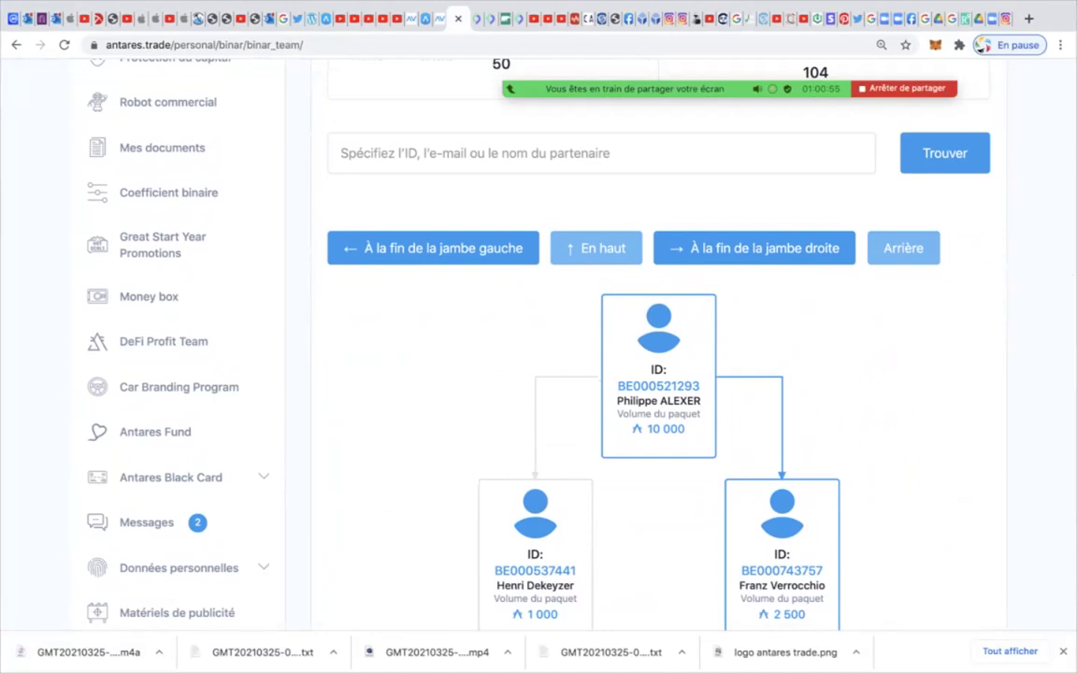